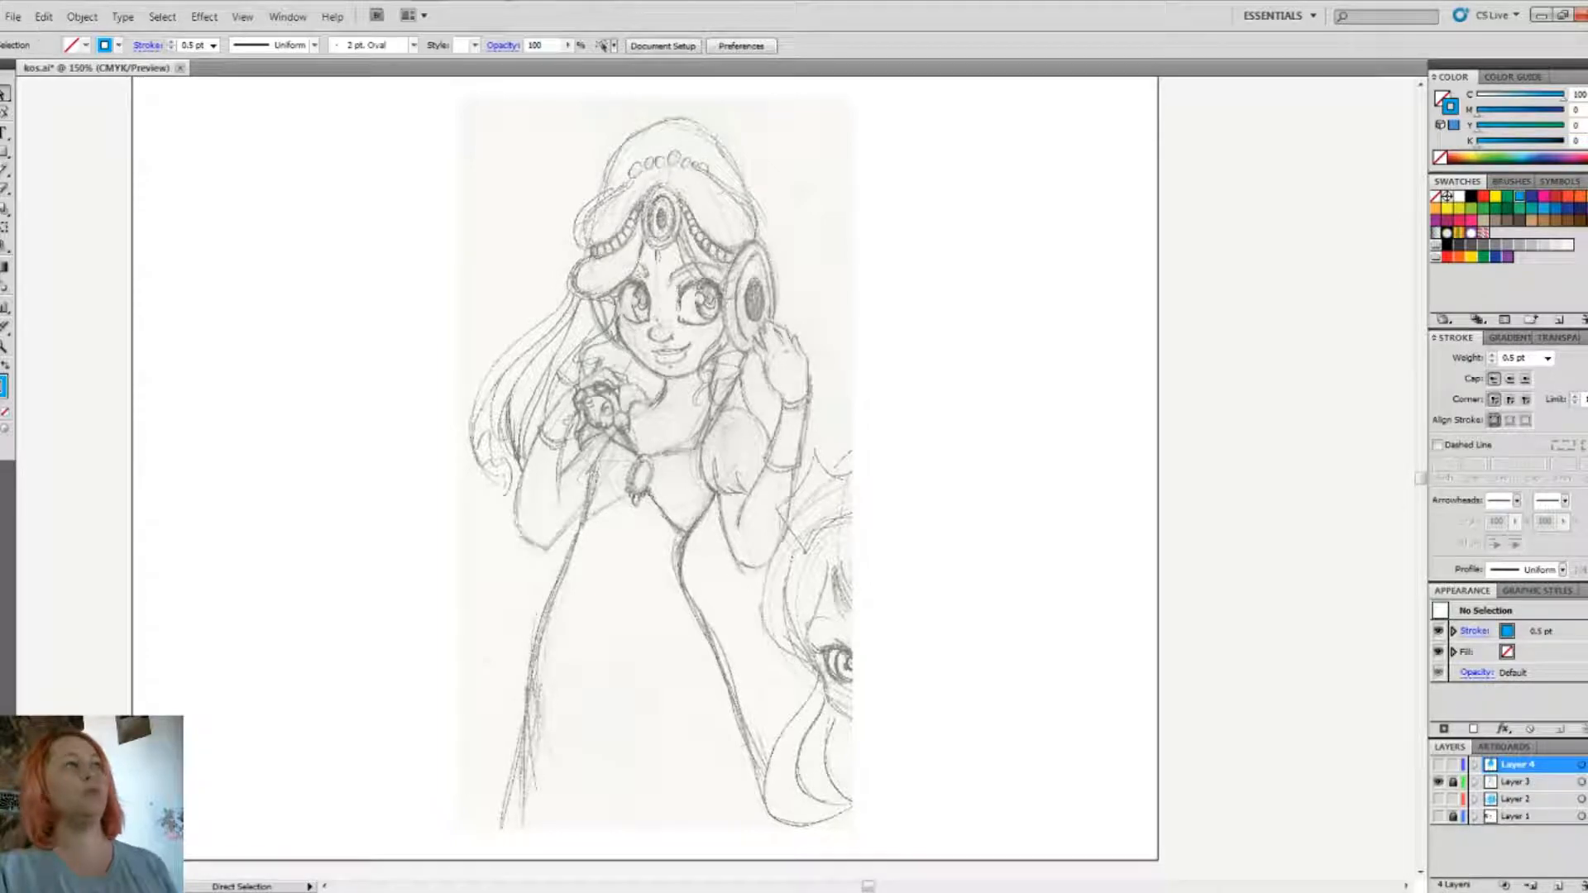
click(13, 17)
click(25, 33)
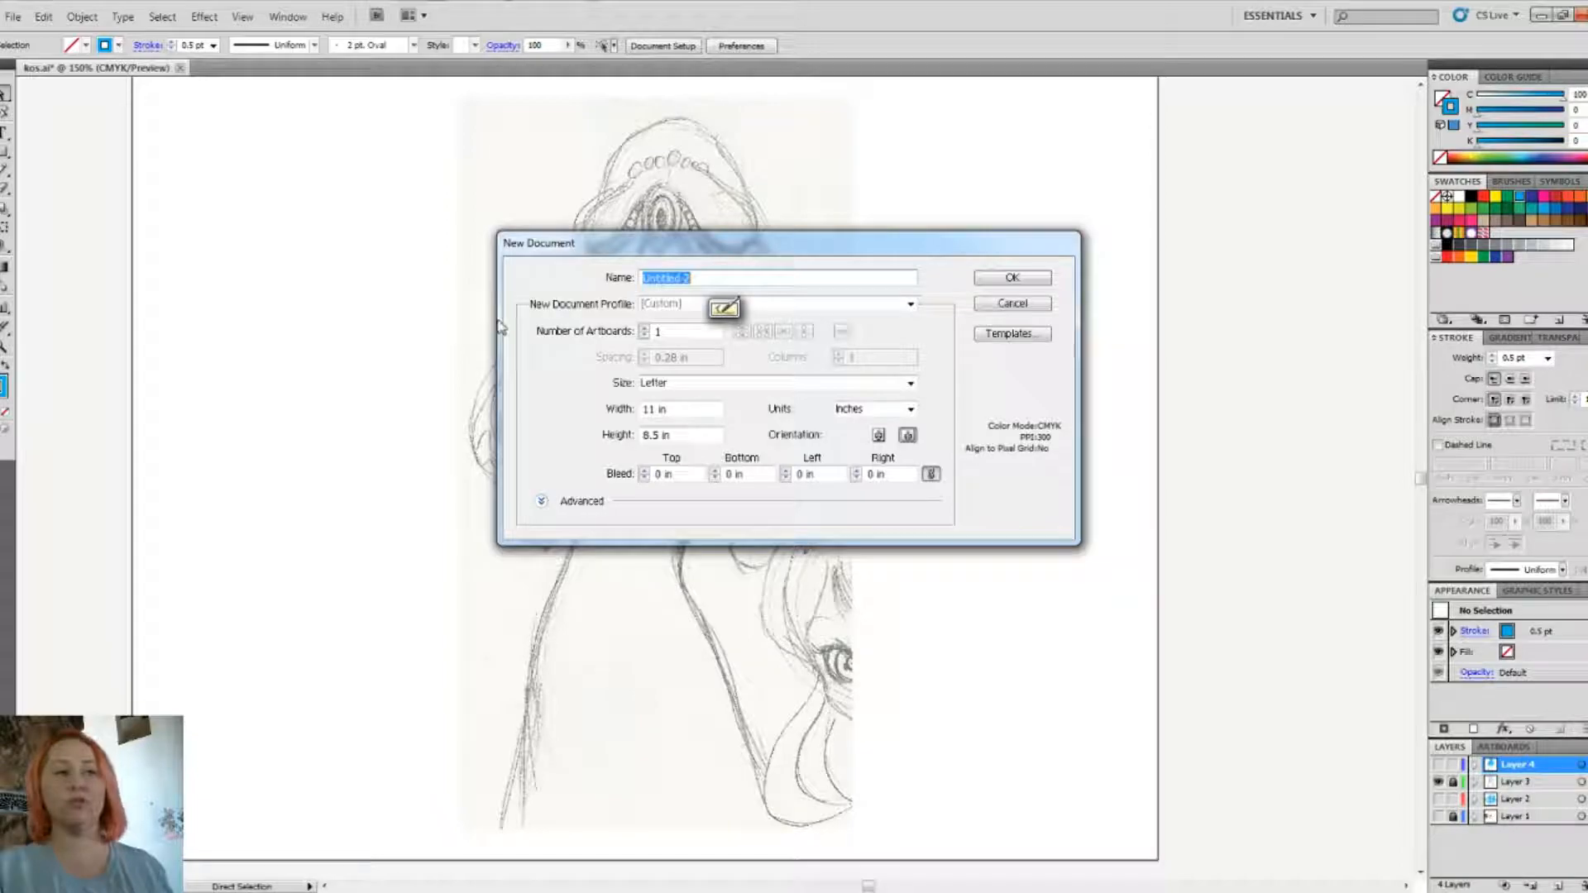
click(911, 385)
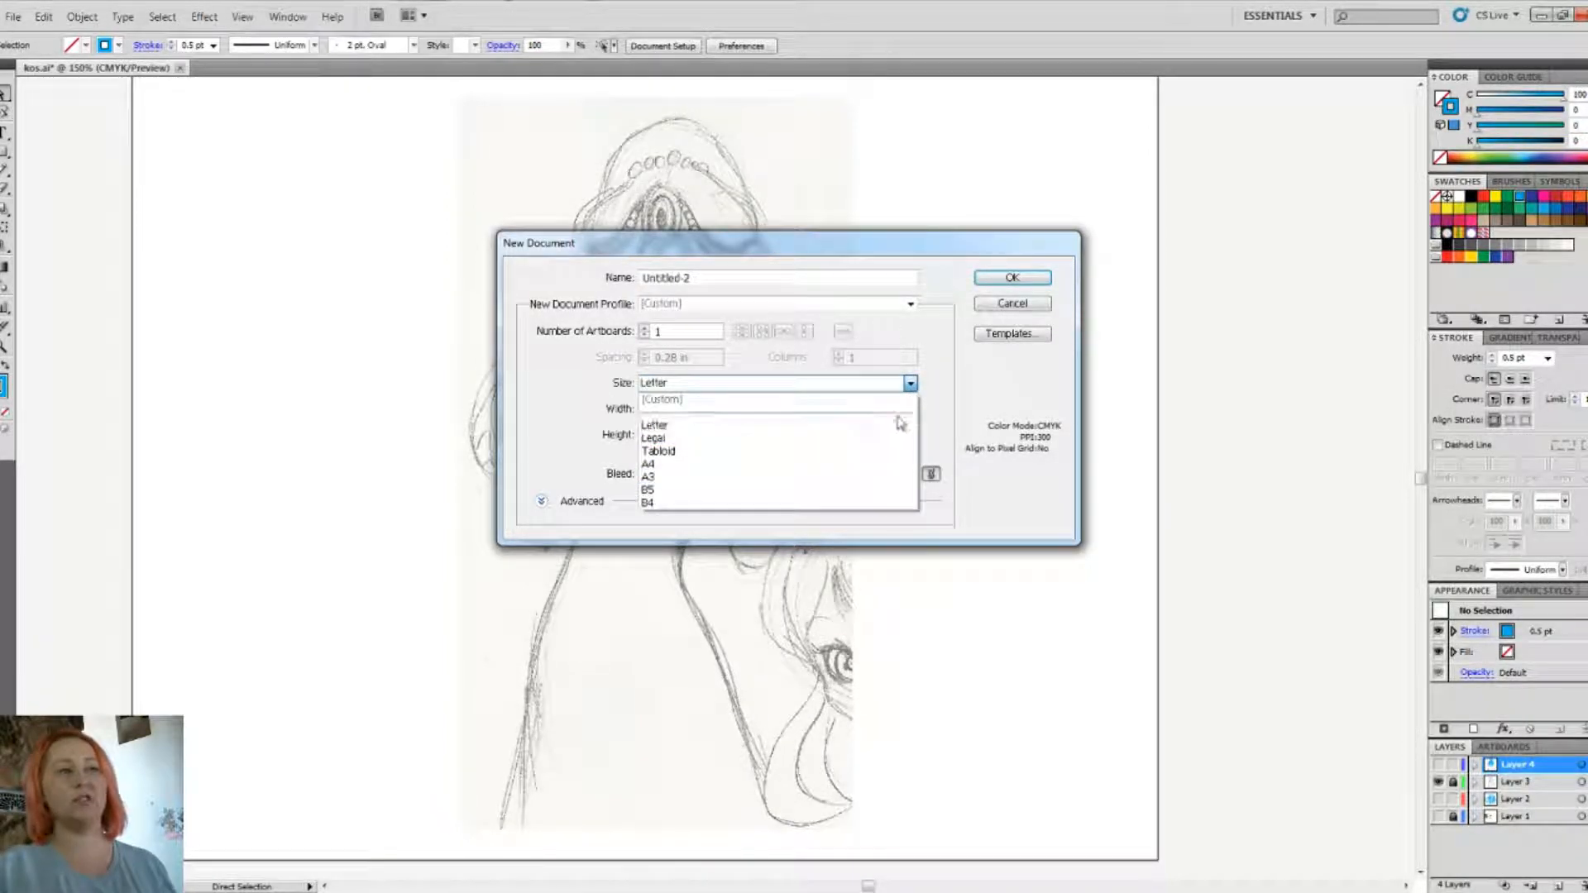
click(654, 424)
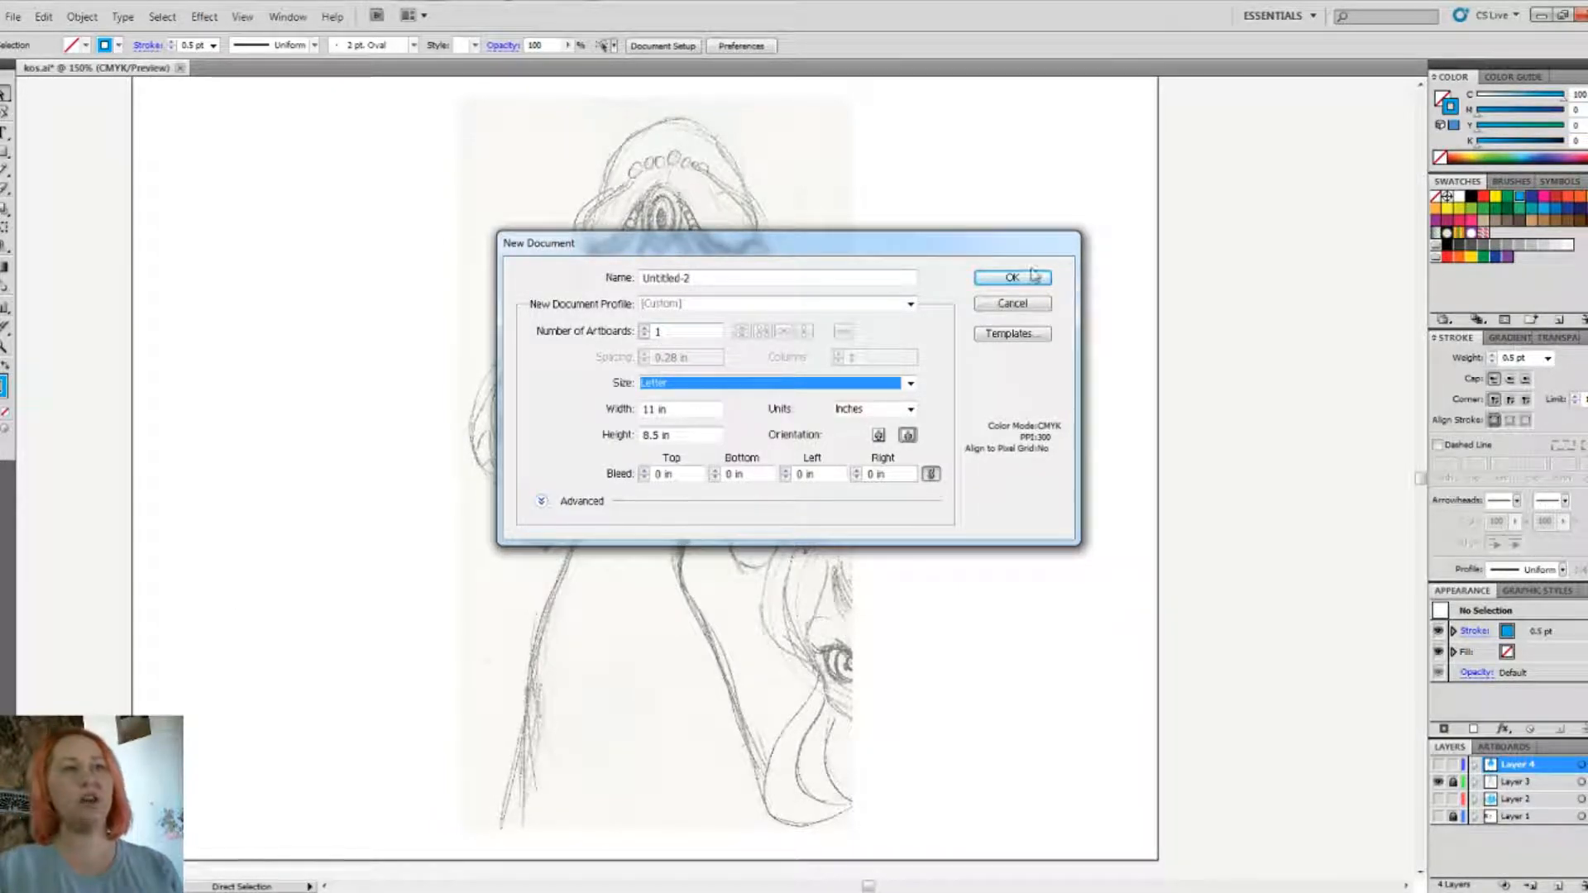
click(986, 305)
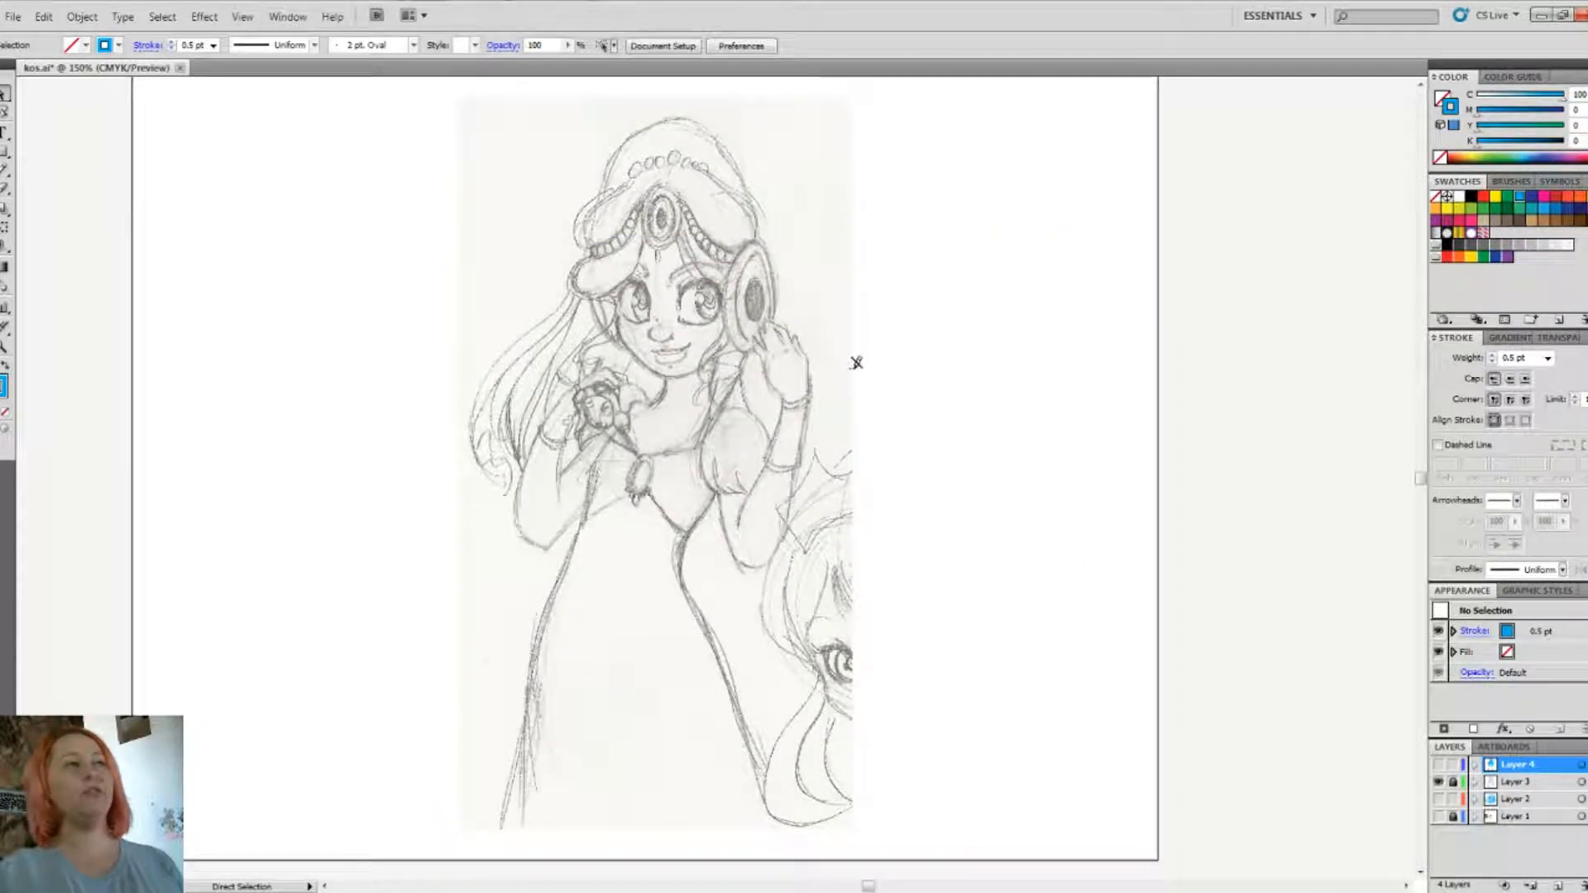
Step: Create a new layer and place the camille JPG sketch on it
mouse_move(629, 349)
mouse_down()
mouse_move(850, 369)
mouse_move(752, 368)
mouse_up()
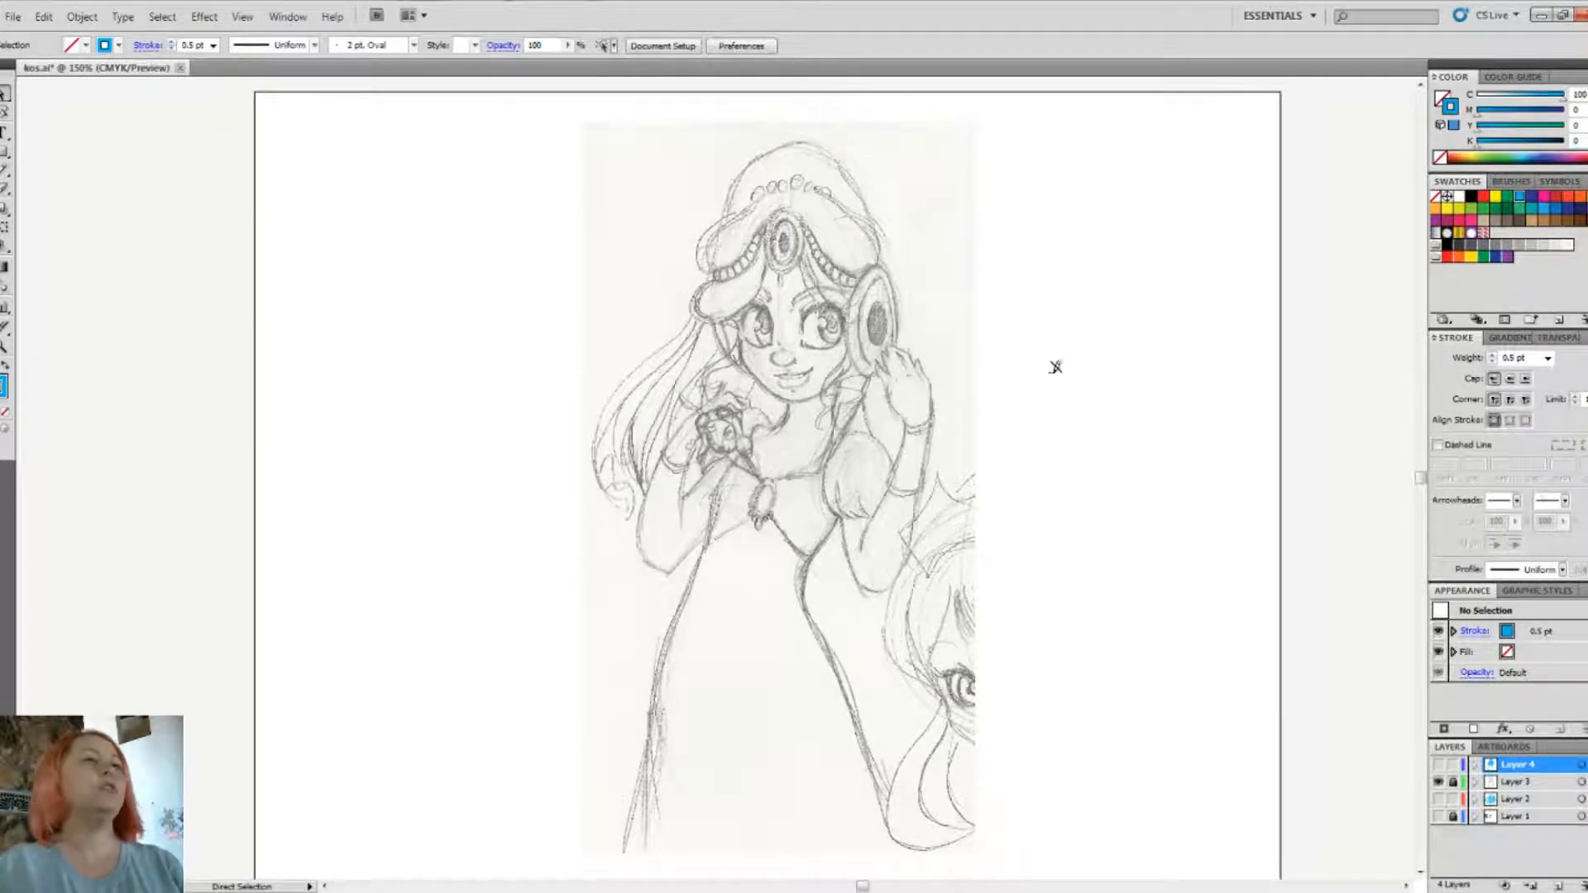
mouse_move(1004, 694)
mouse_down()
mouse_move(894, 623)
mouse_move(869, 692)
mouse_move(876, 665)
mouse_up()
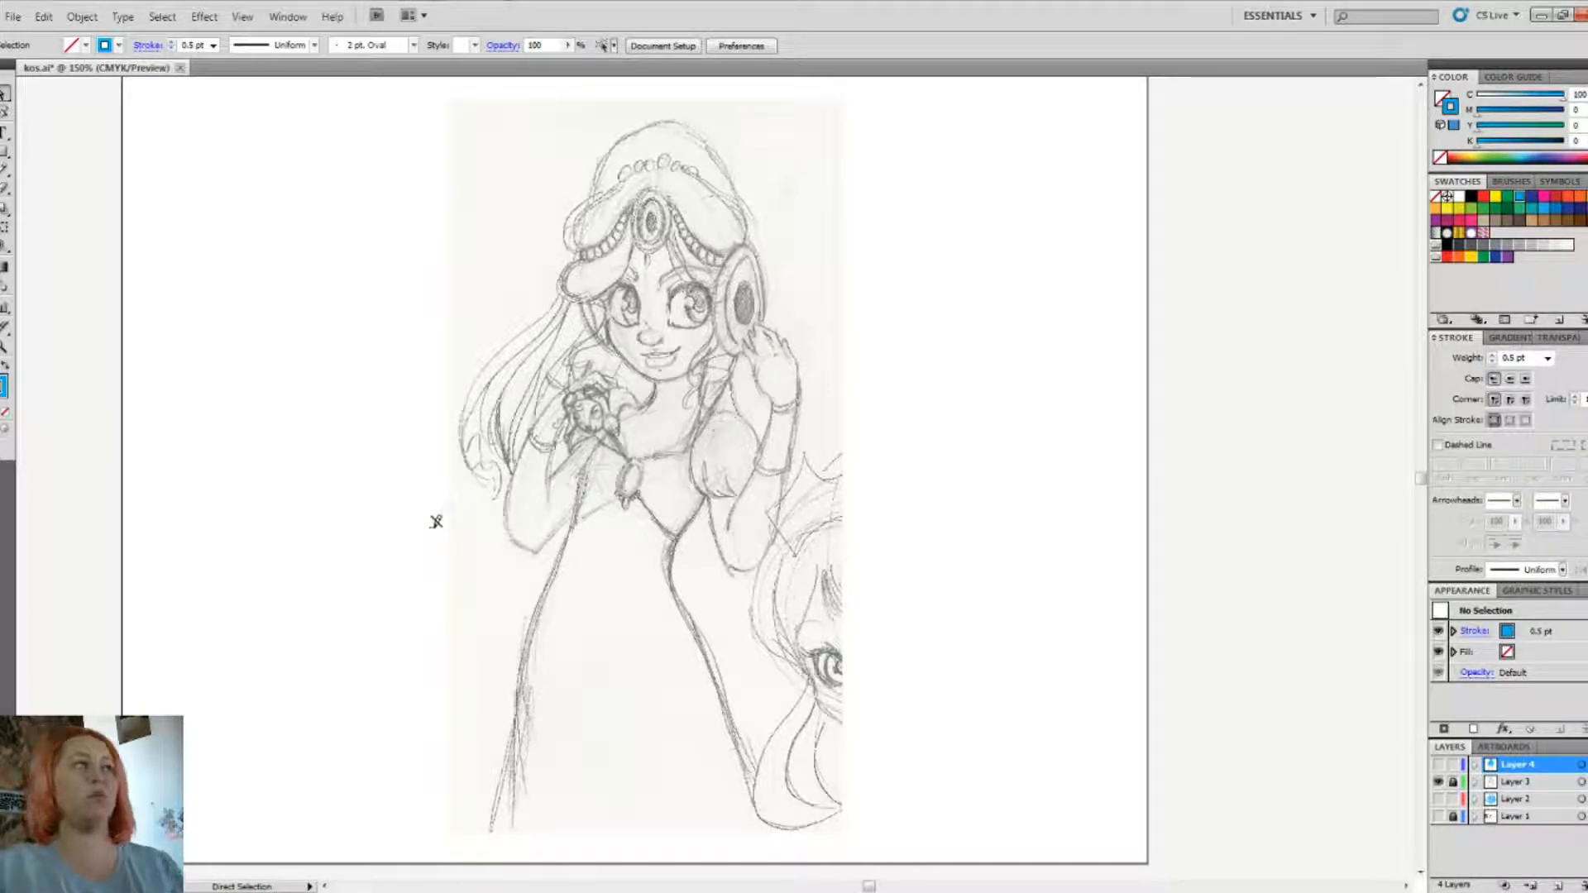
click(17, 20)
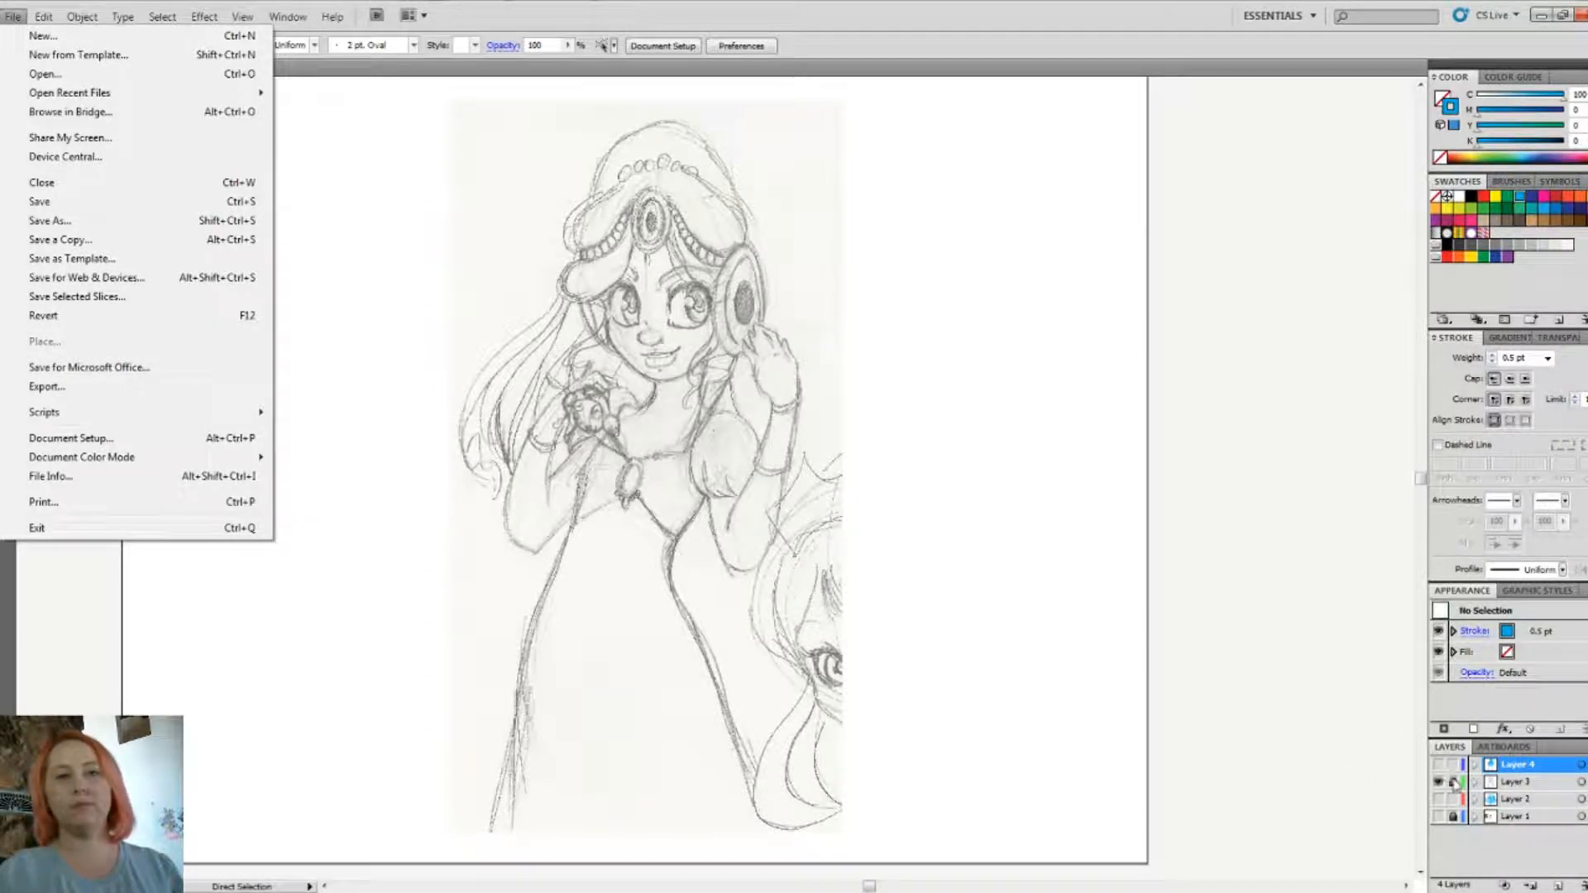
click(1573, 855)
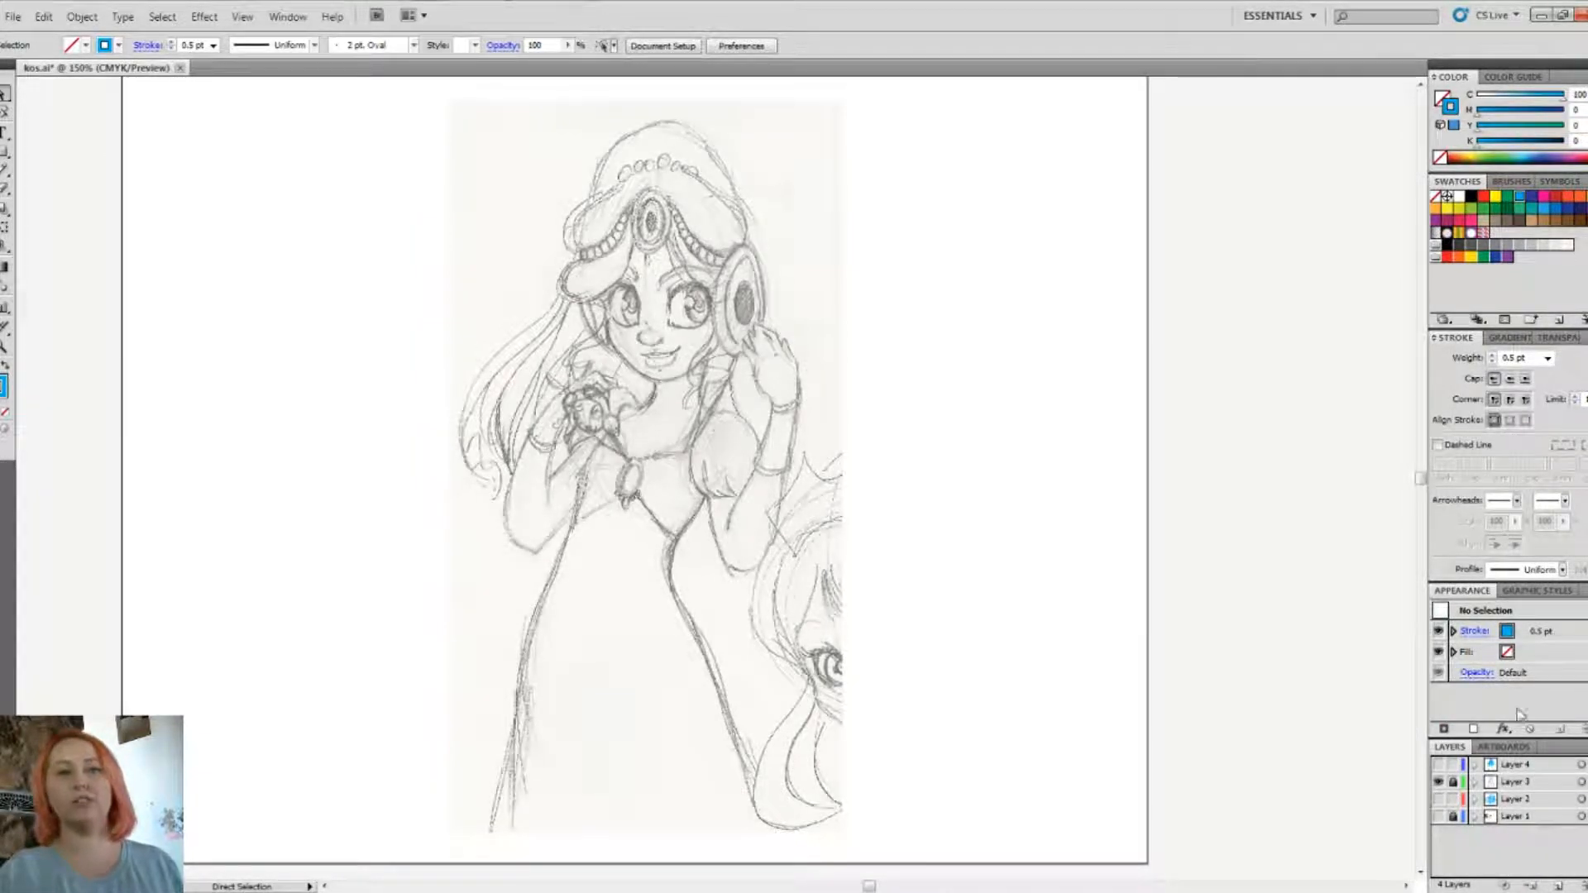
click(1559, 885)
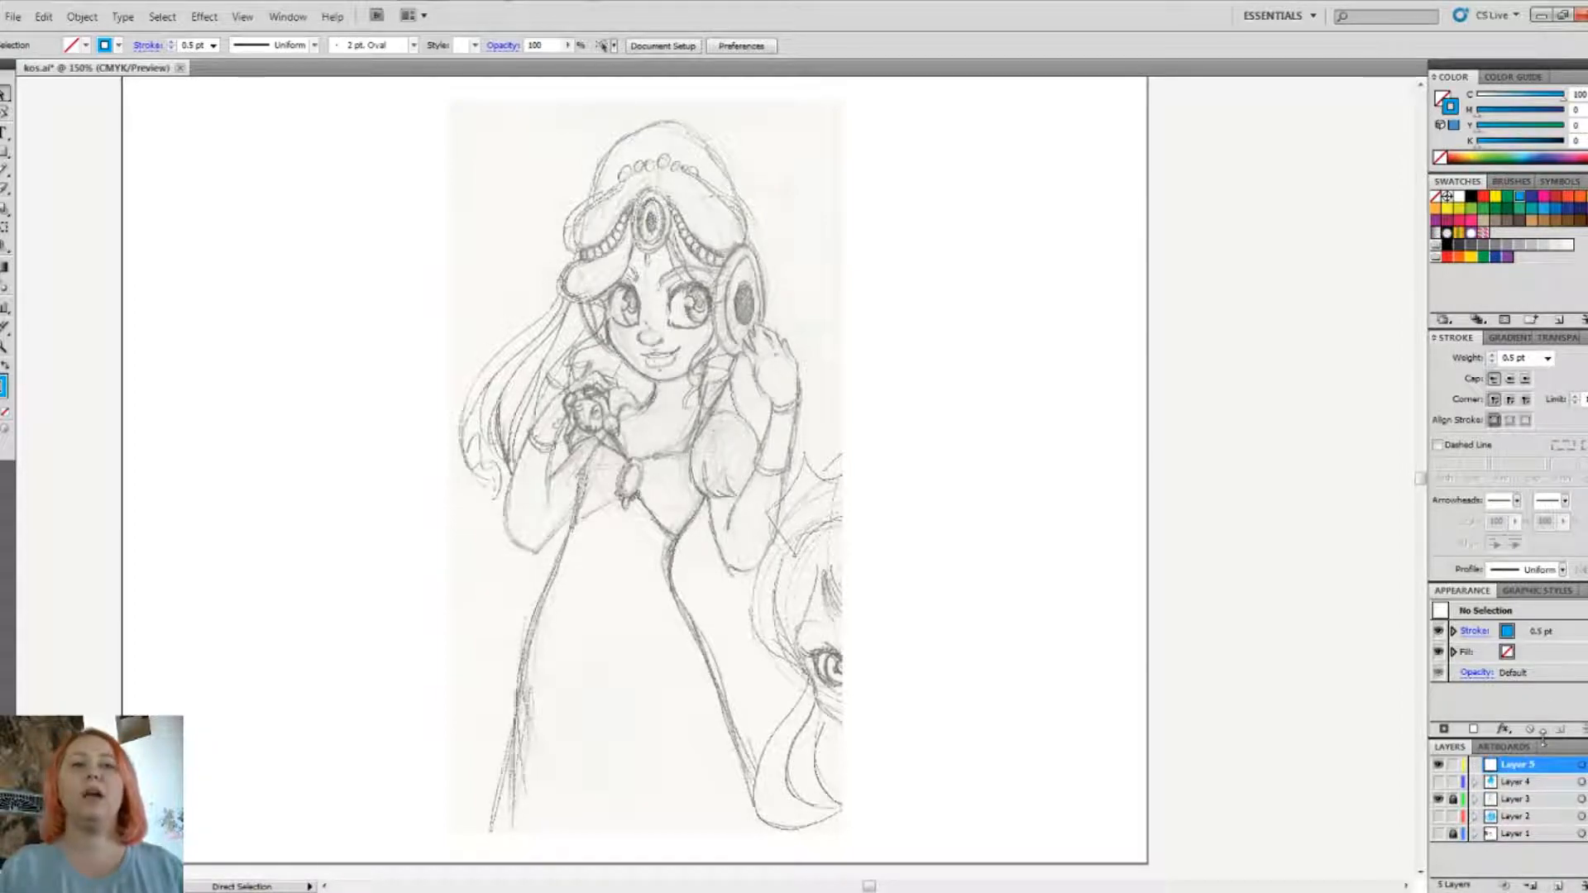
click(17, 25)
click(126, 342)
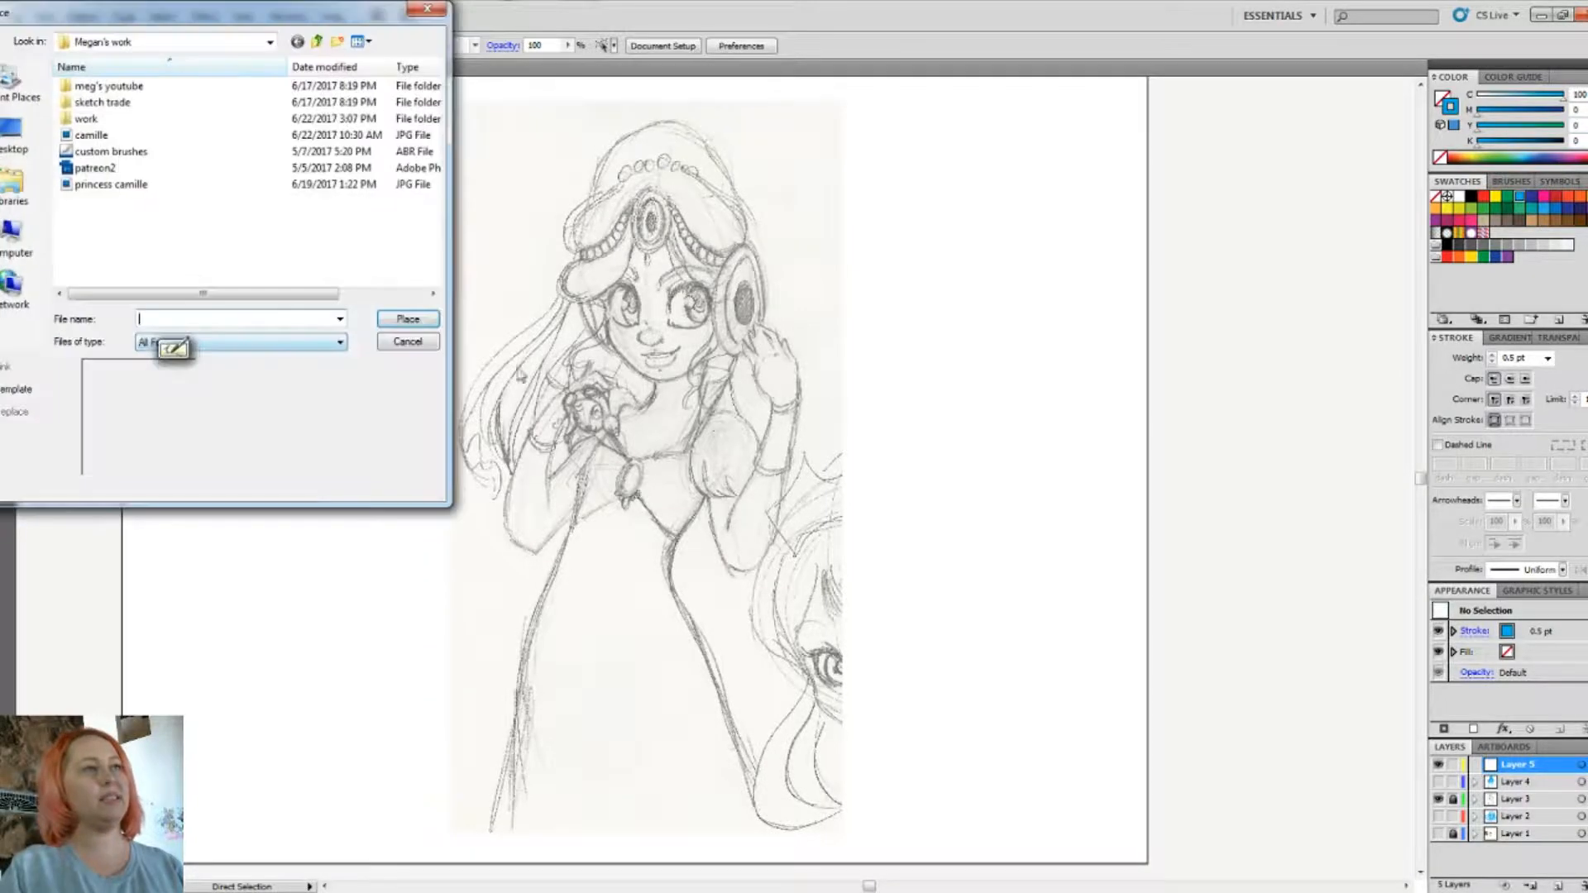
click(258, 136)
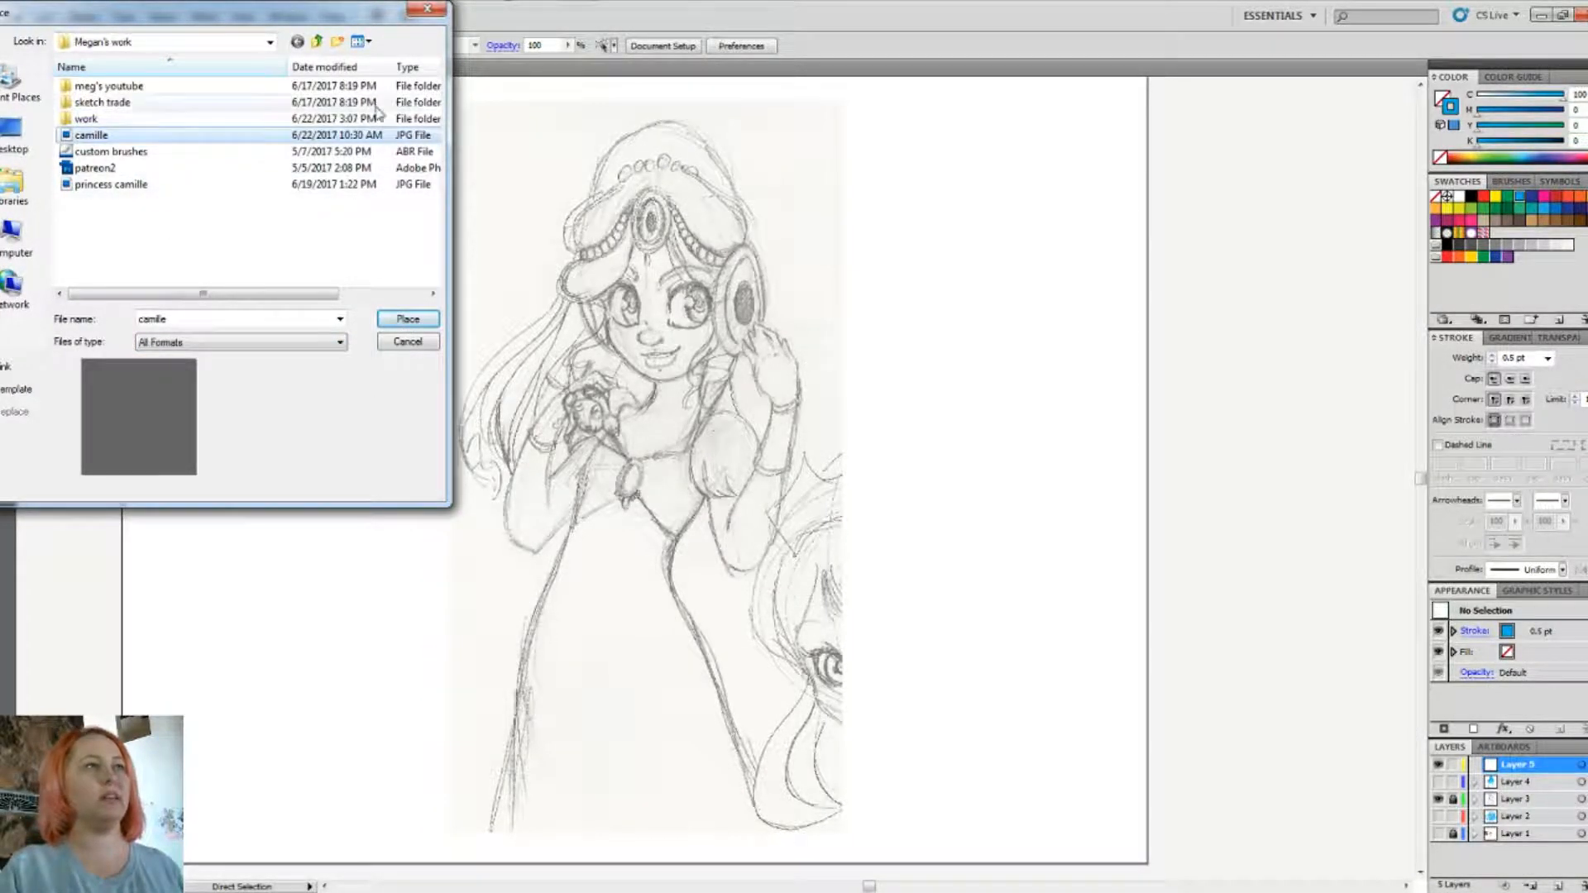
click(424, 329)
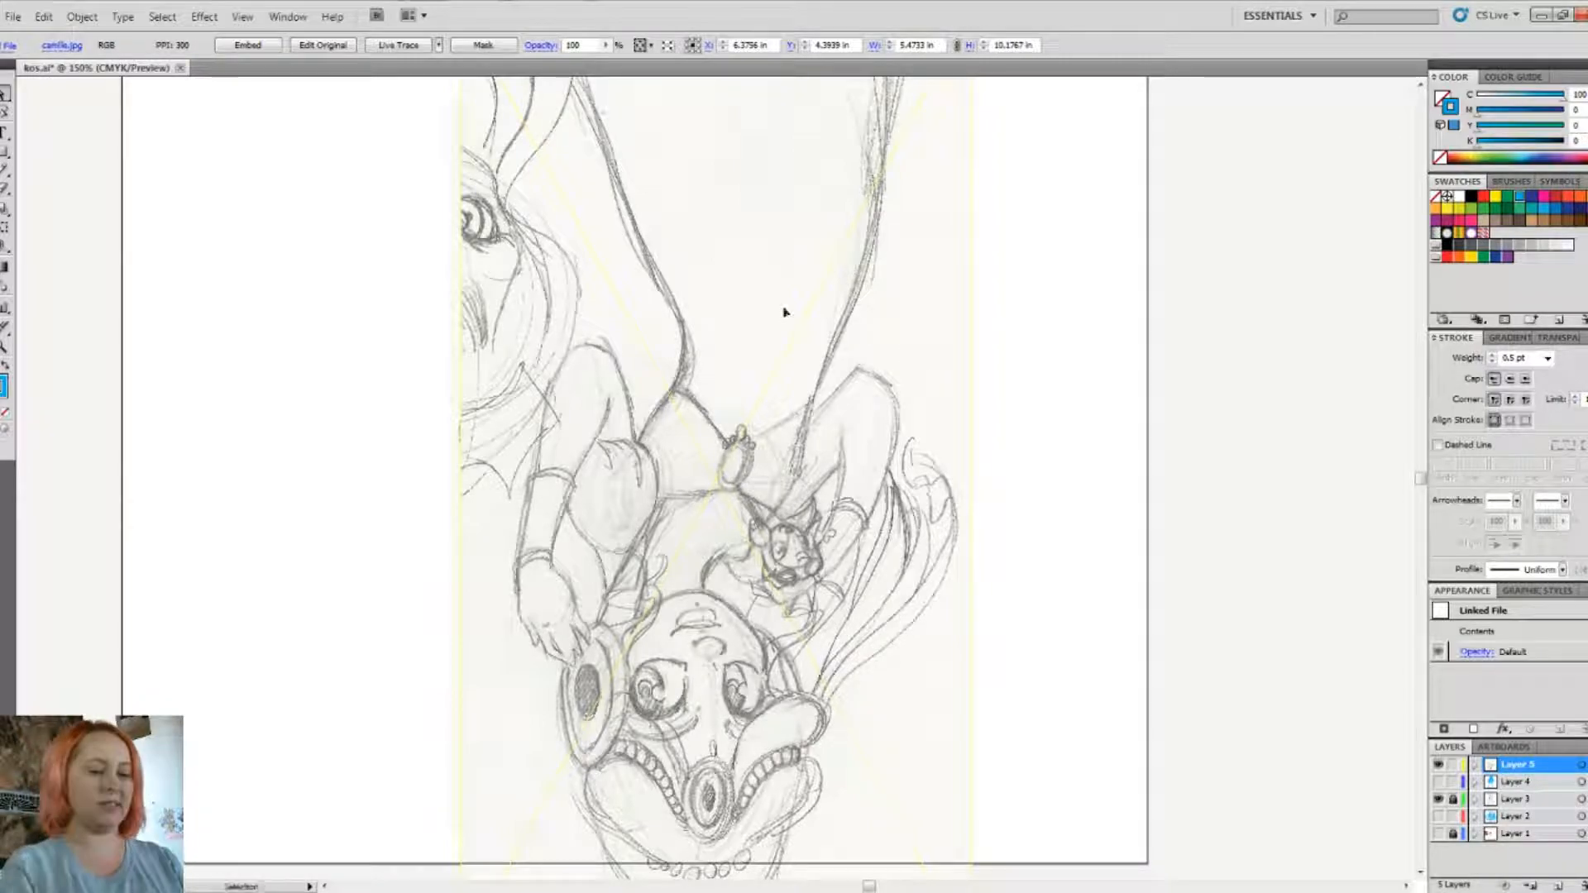
Step: Rotate the placed sketch upright, enlarge it and reposition it over the artboard
key(ctrl+minus)
key(ctrl+minus)
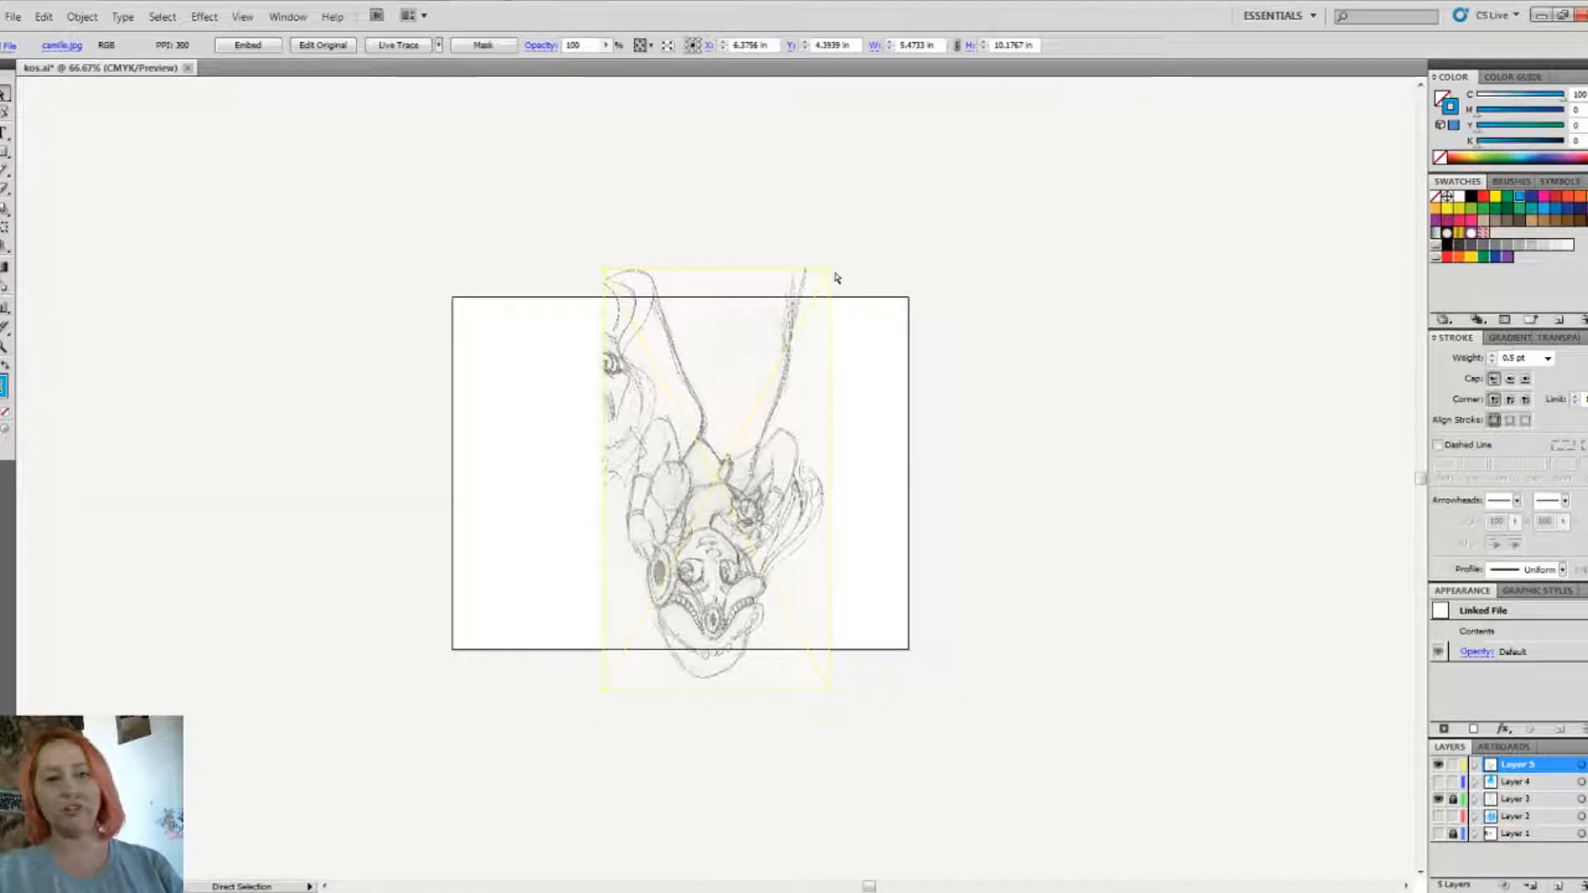
key(v)
drag(881, 348, 843, 481)
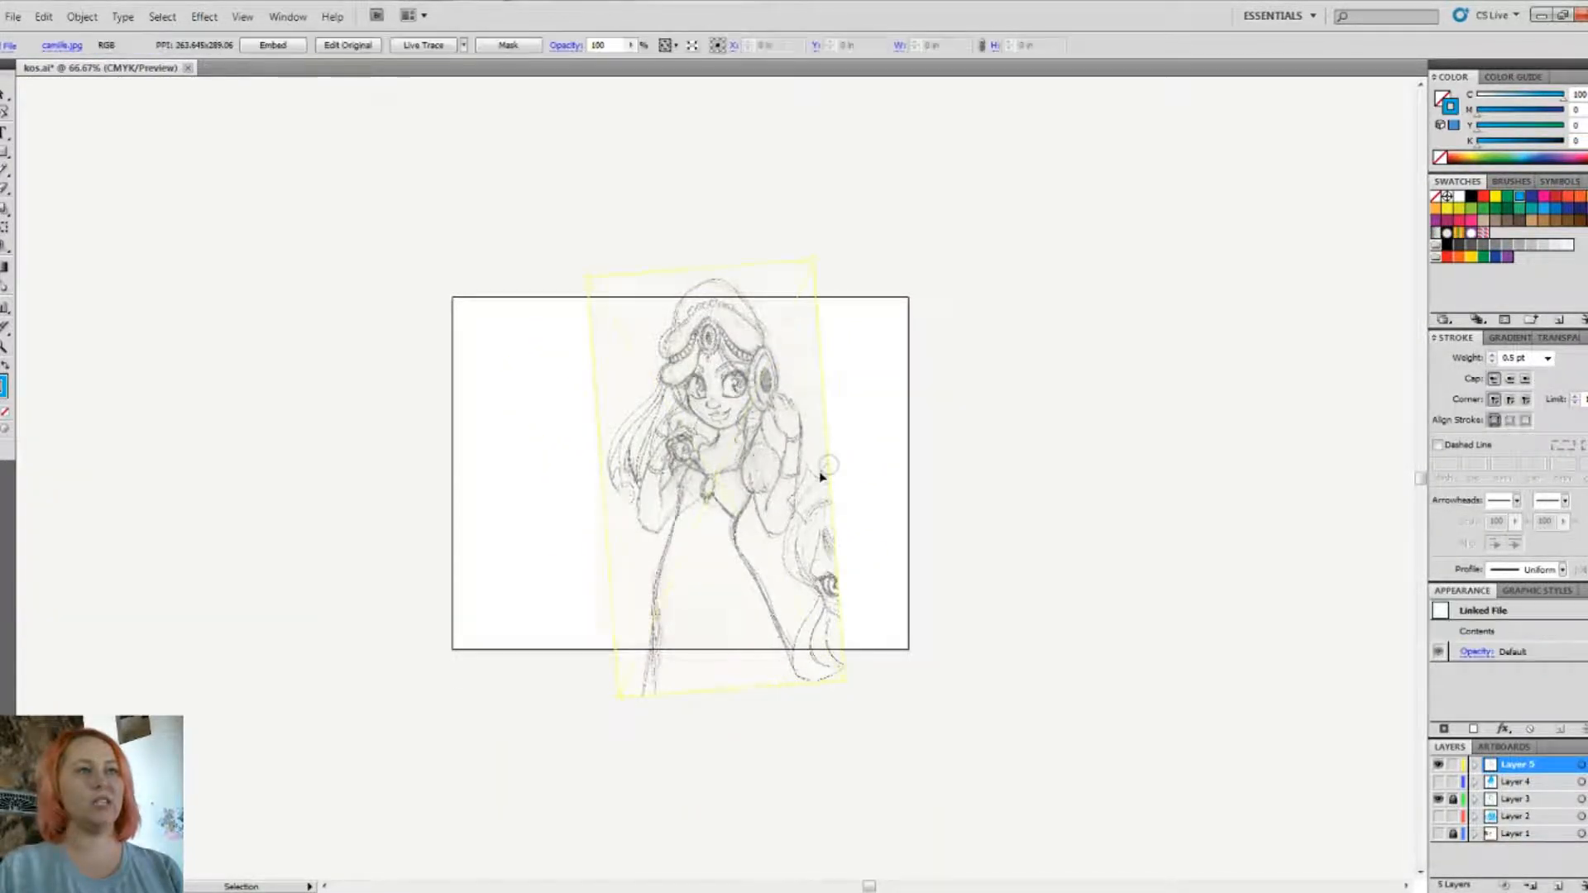
drag(813, 261, 709, 458)
drag(815, 345, 845, 306)
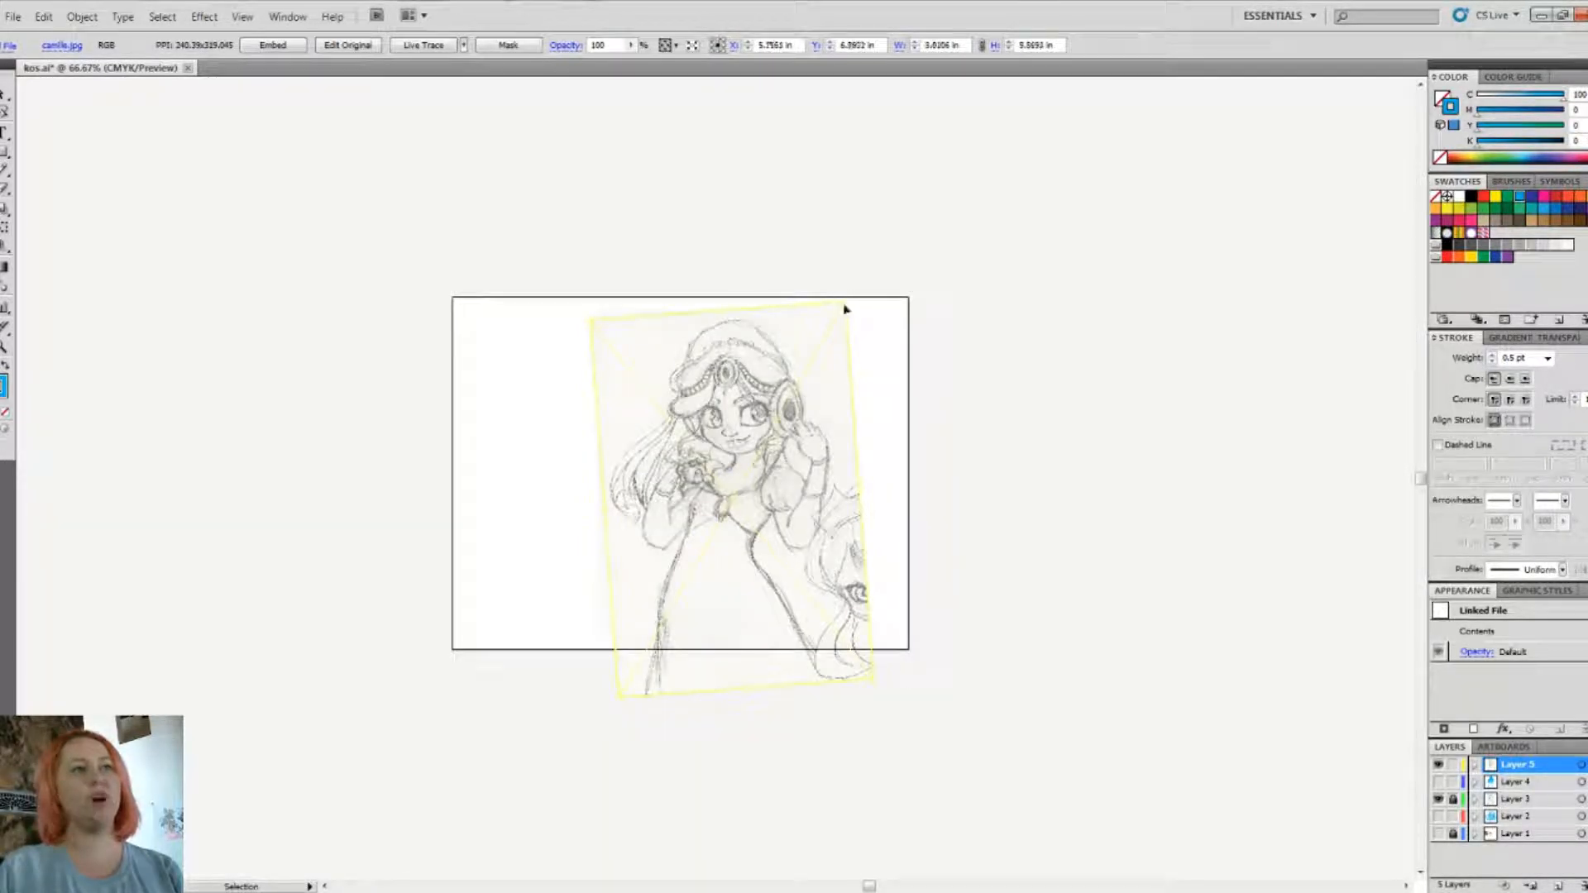
drag(710, 250, 695, 155)
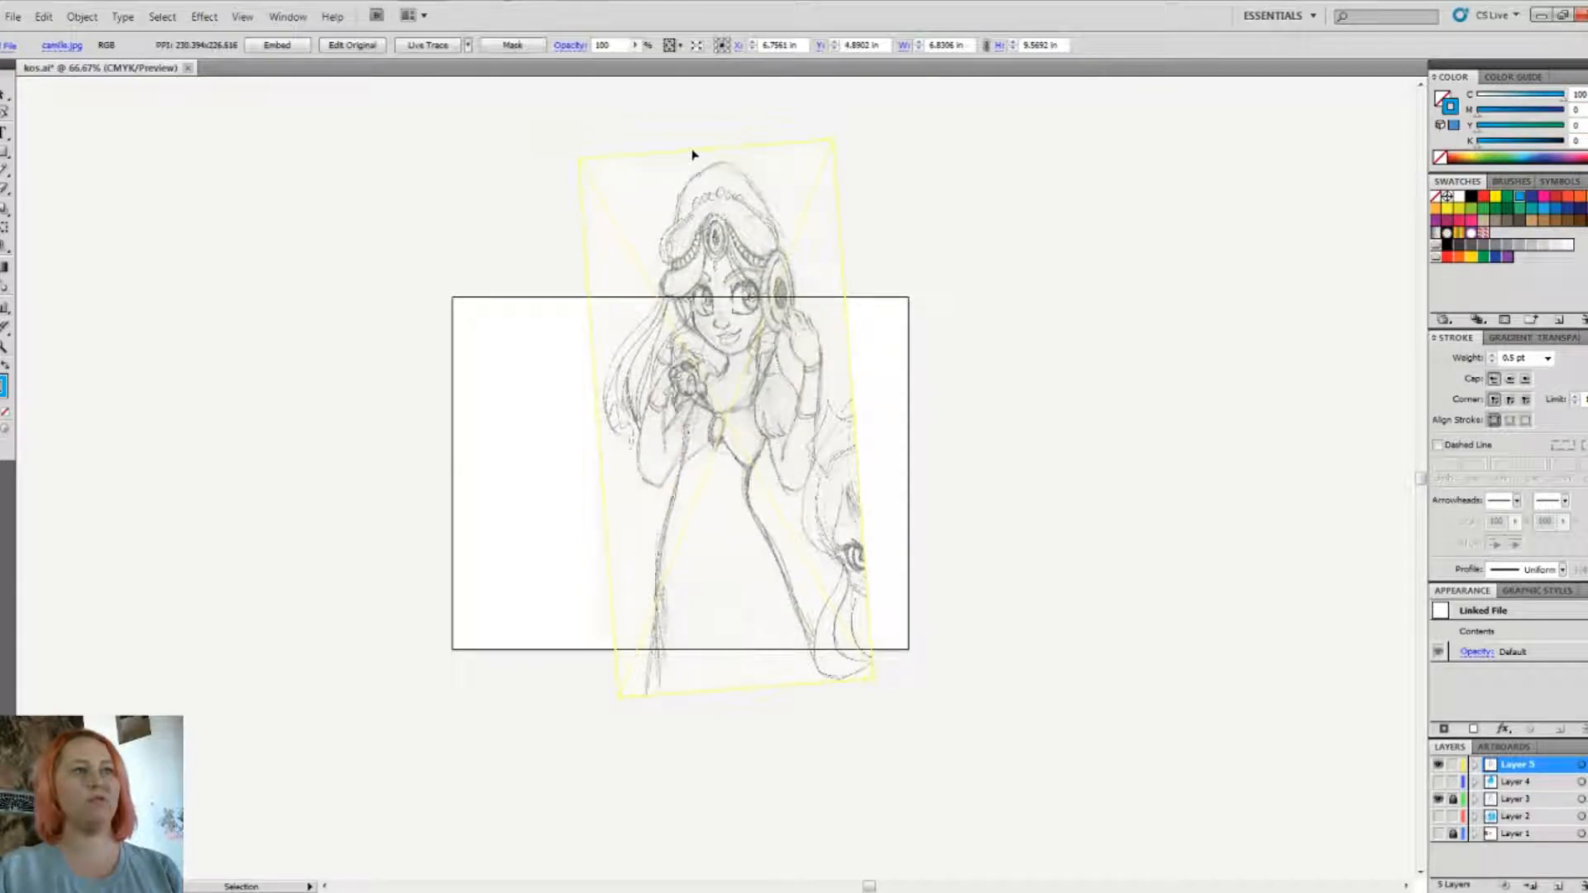
drag(771, 463, 703, 407)
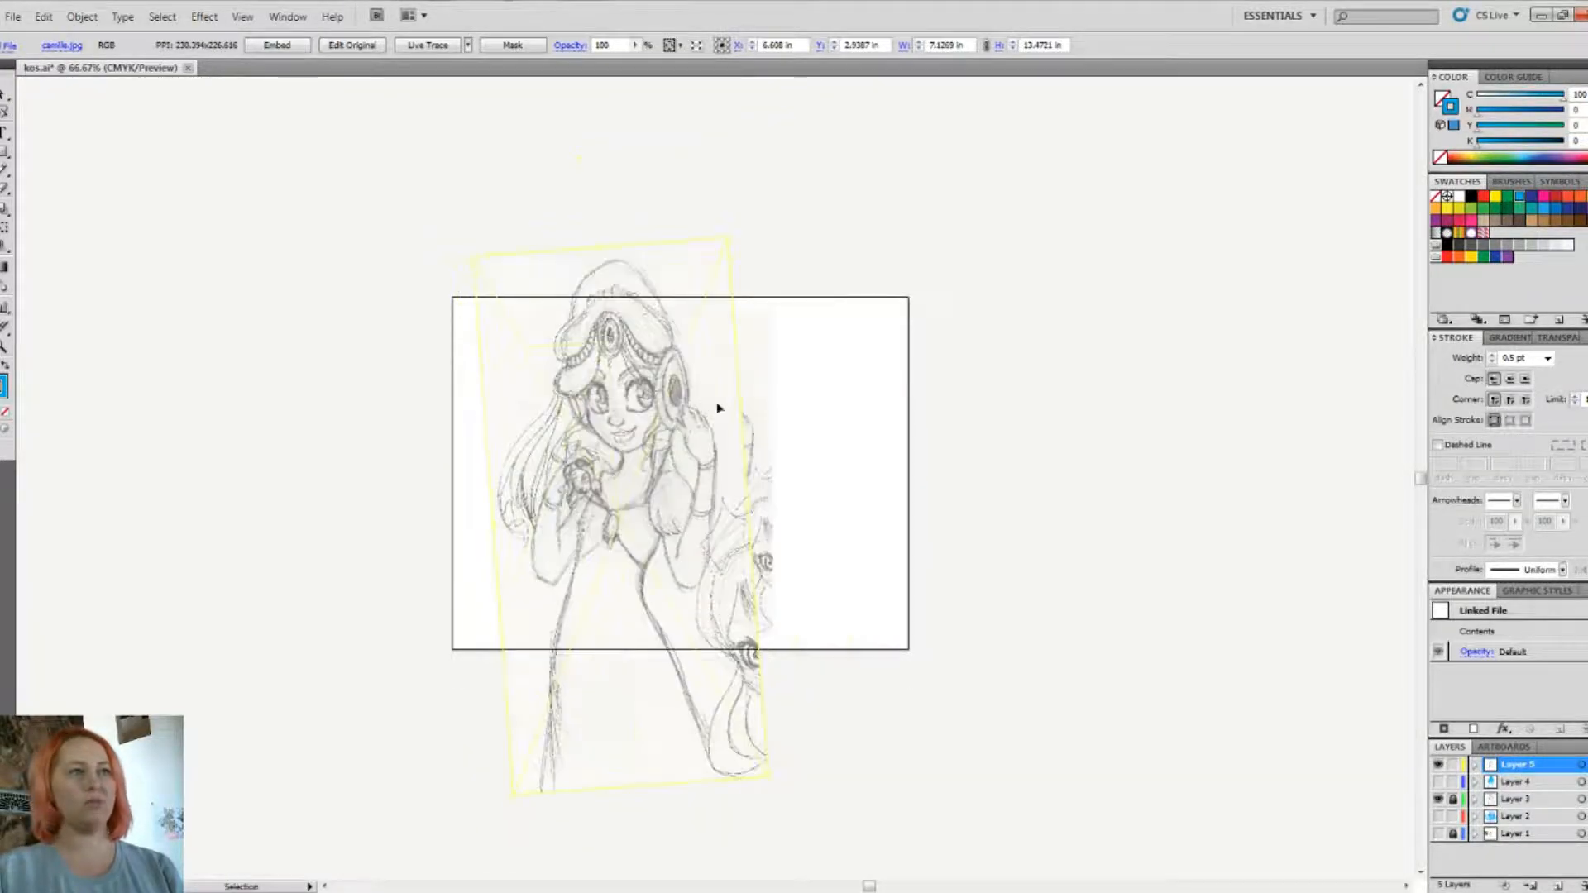
key(ctrl+z)
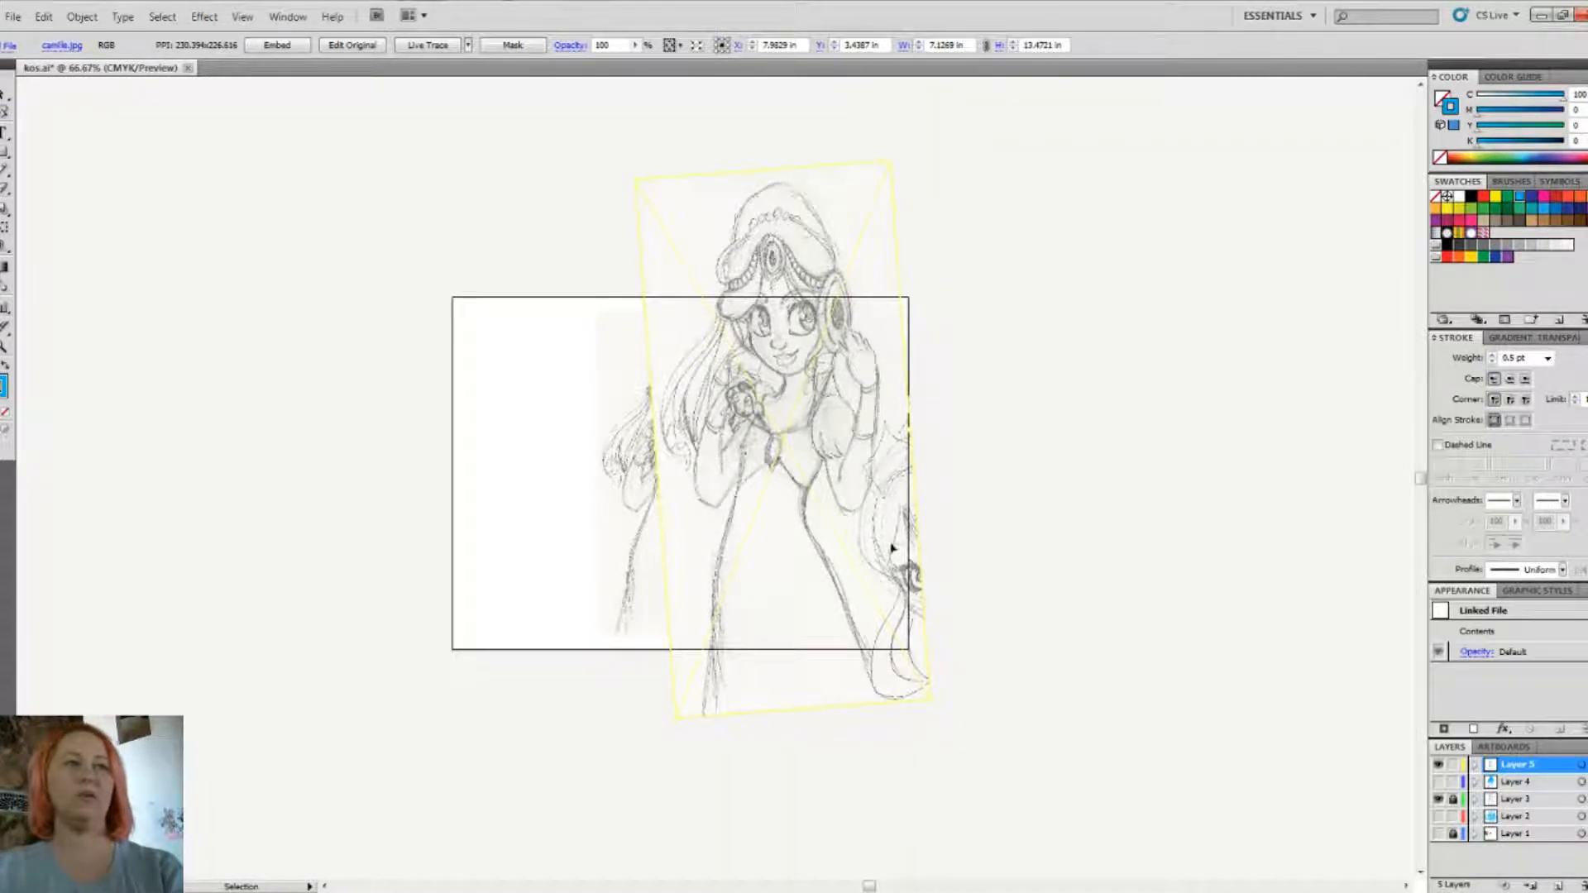
Step: Delete the newly placed sketch together with its layer
key(Delete)
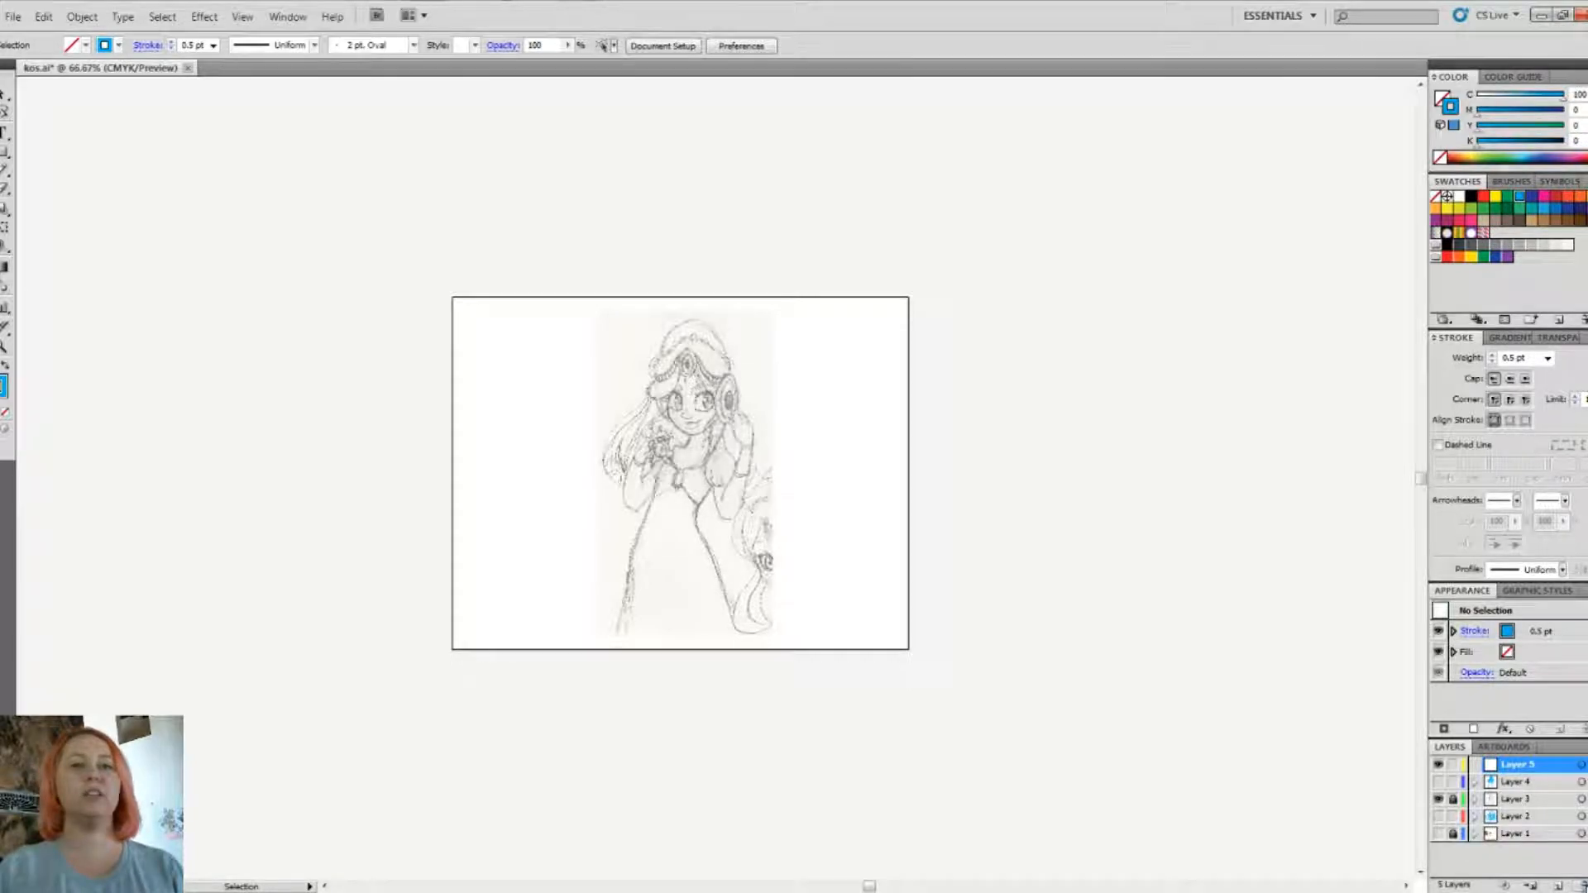
click(1581, 884)
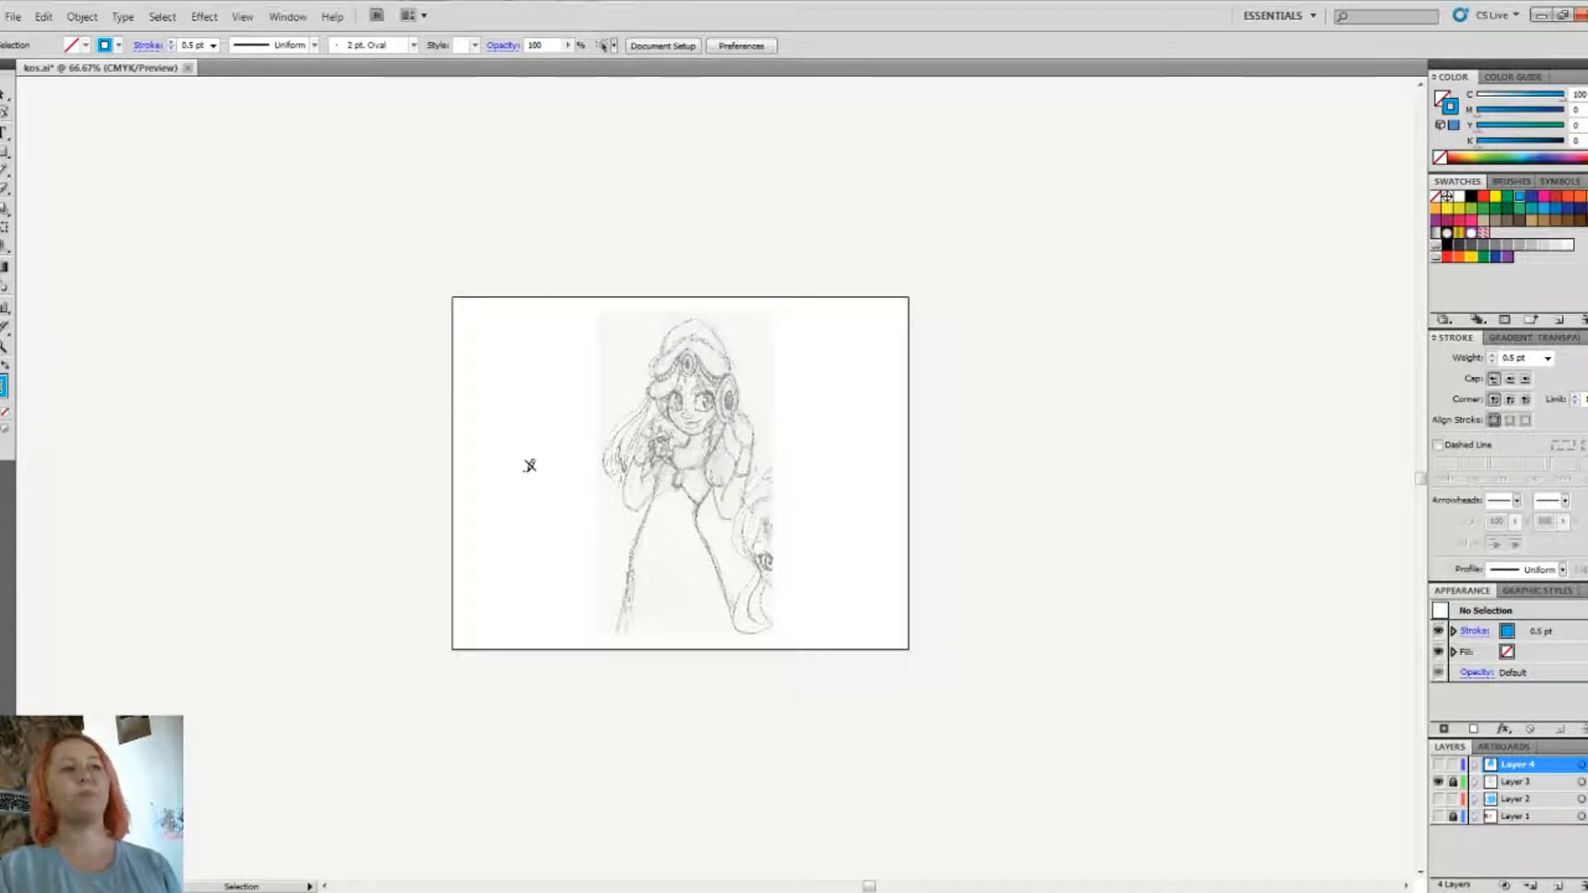
Step: Show the blue line art on Layer 4 and hide the pencil sketch on Layer 3
key(ctrl+plus)
key(ctrl+plus)
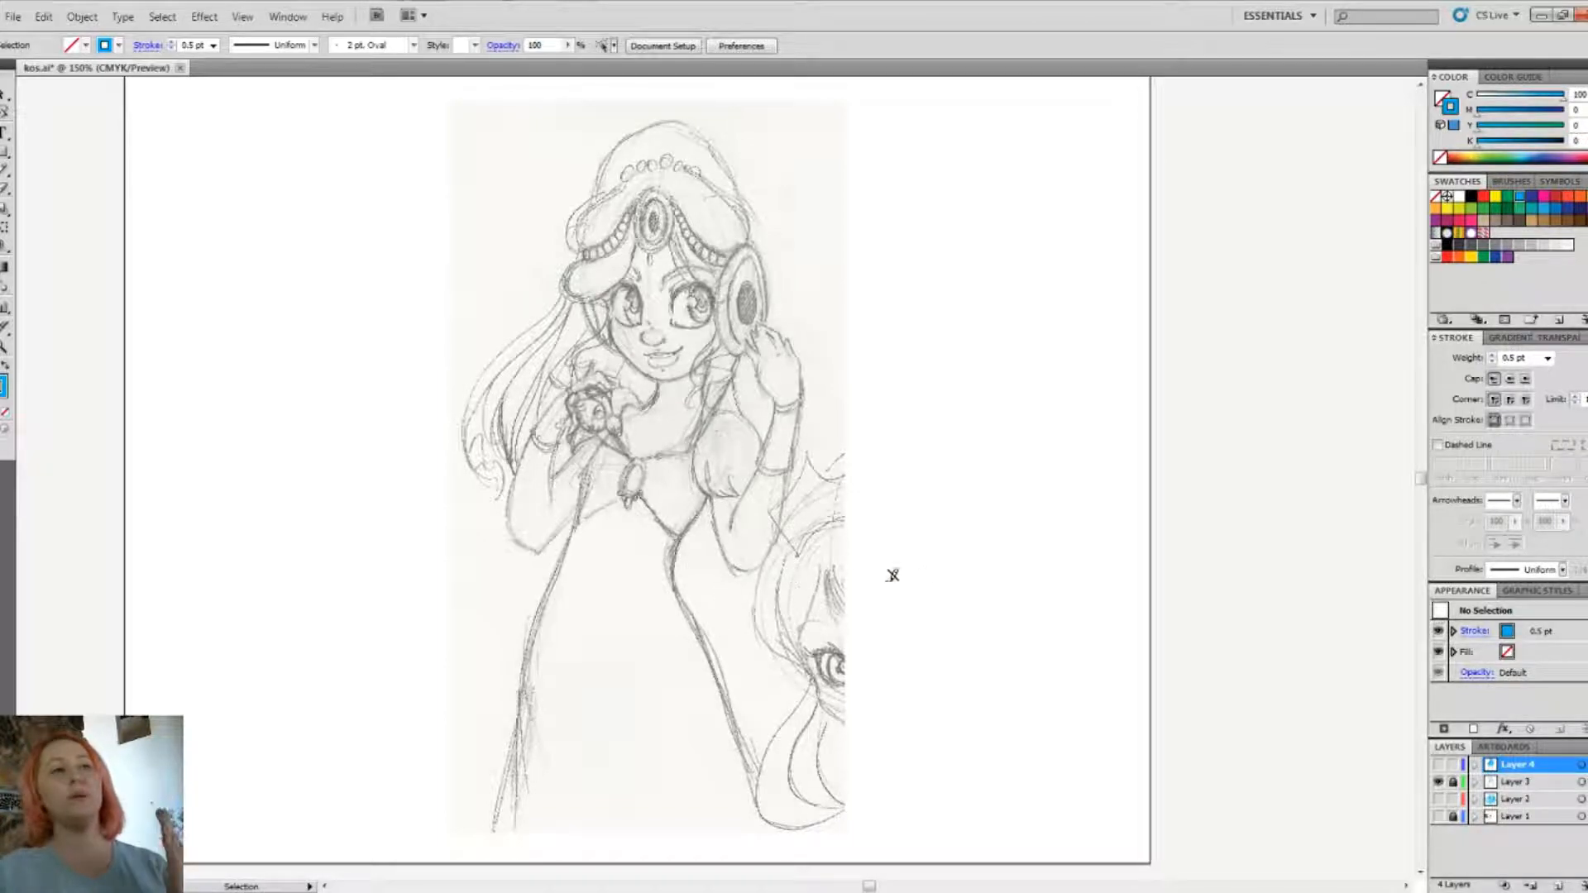
click(1439, 765)
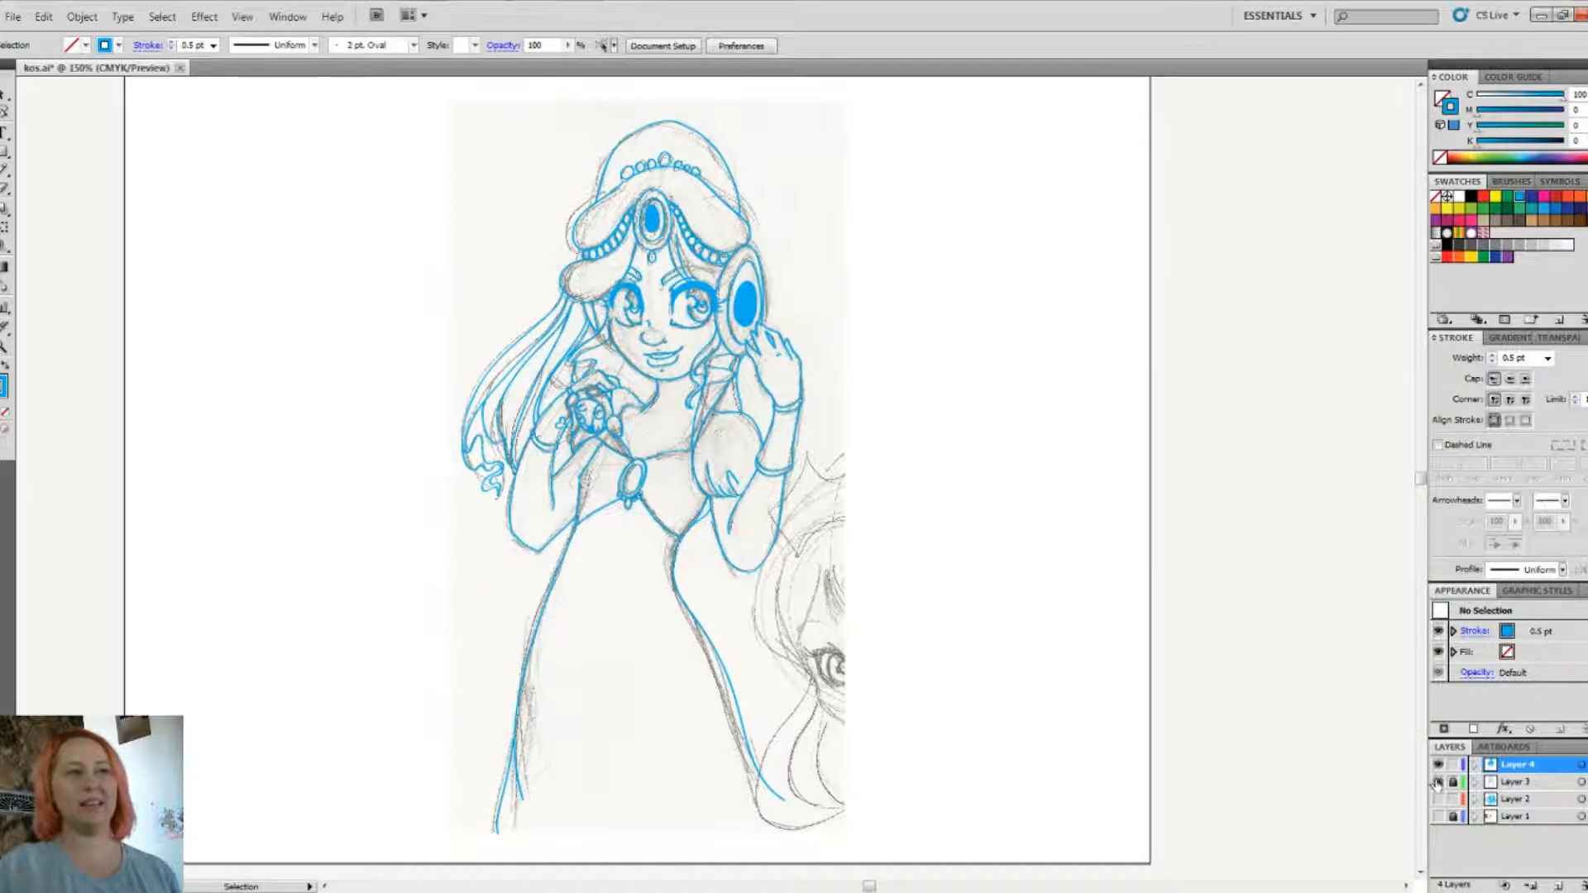
click(1439, 782)
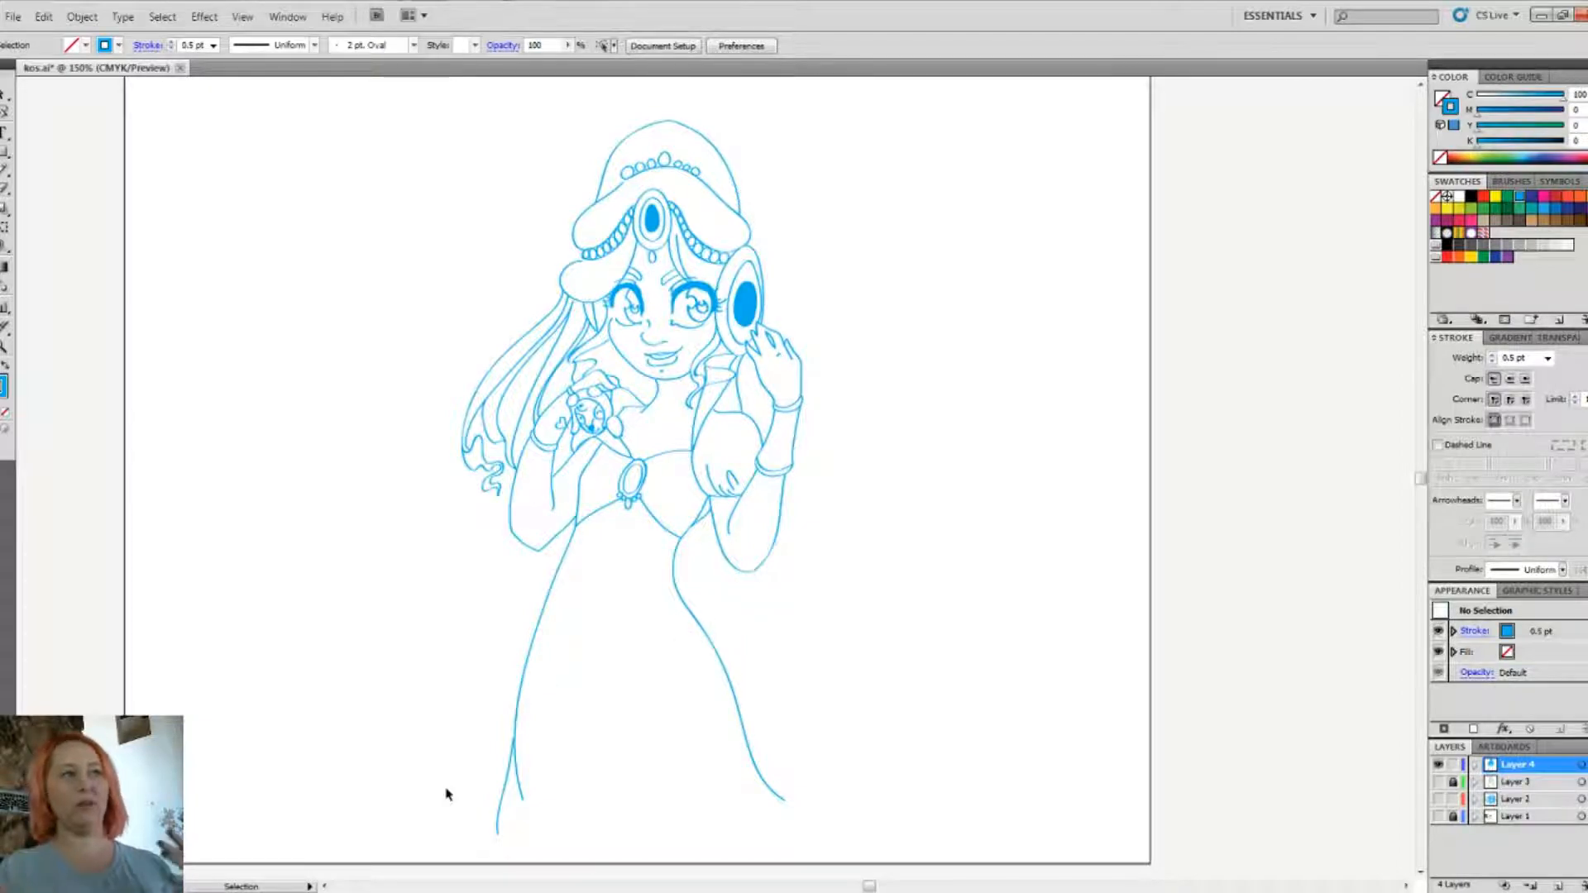
click(1453, 781)
Step: Draw a straight, nearly vertical line about 2.35 in tall with the Pen tool in the blank area left of the princess
key(space)
drag(473, 397, 801, 407)
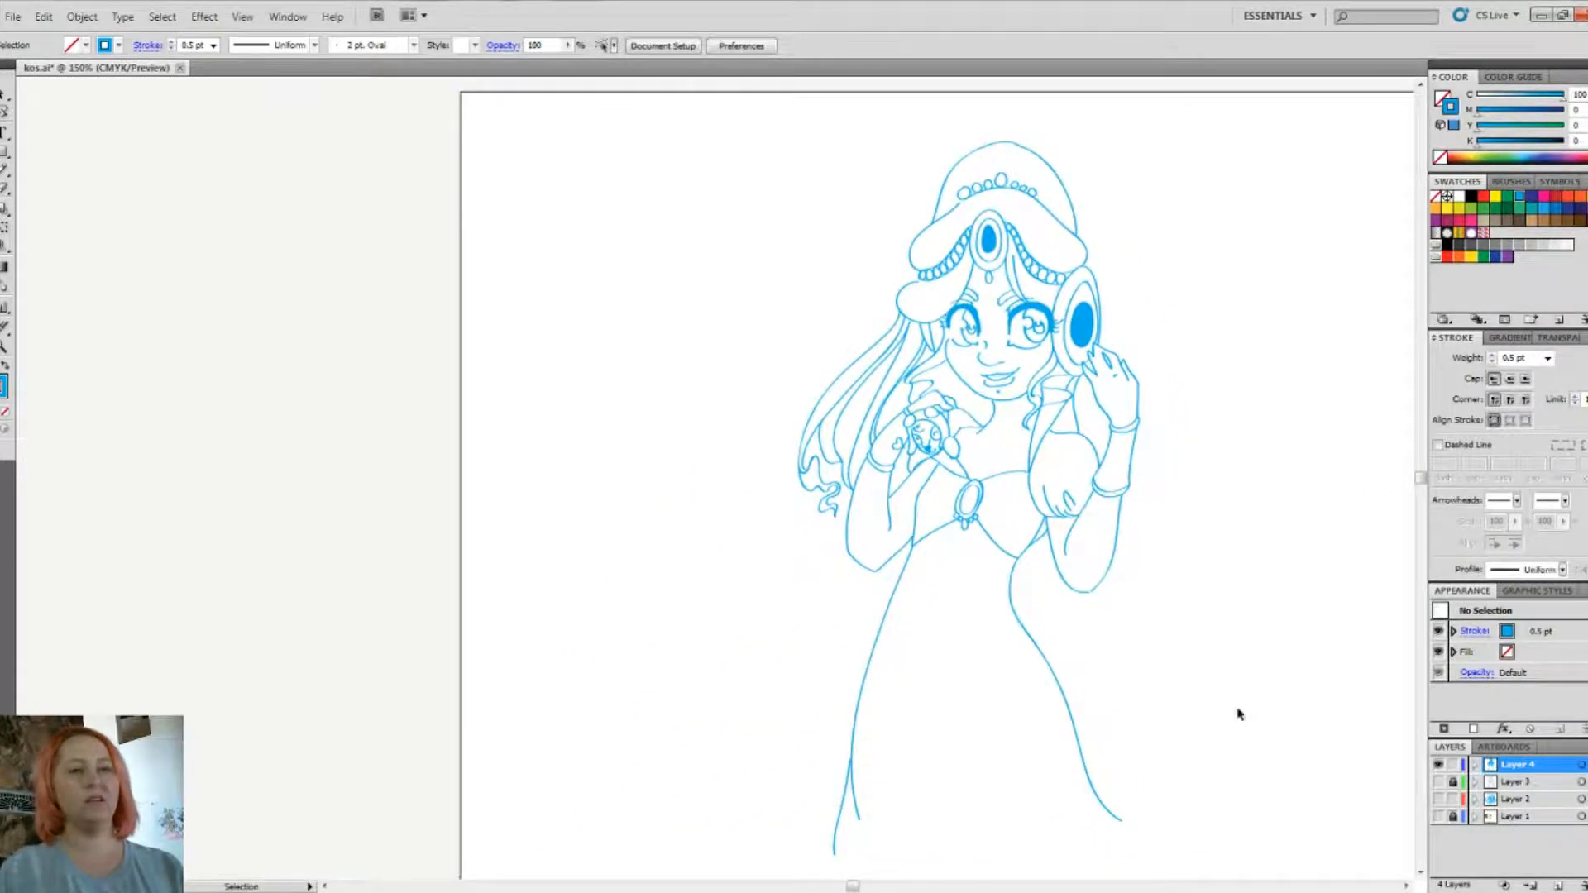
key(ctrl+plus)
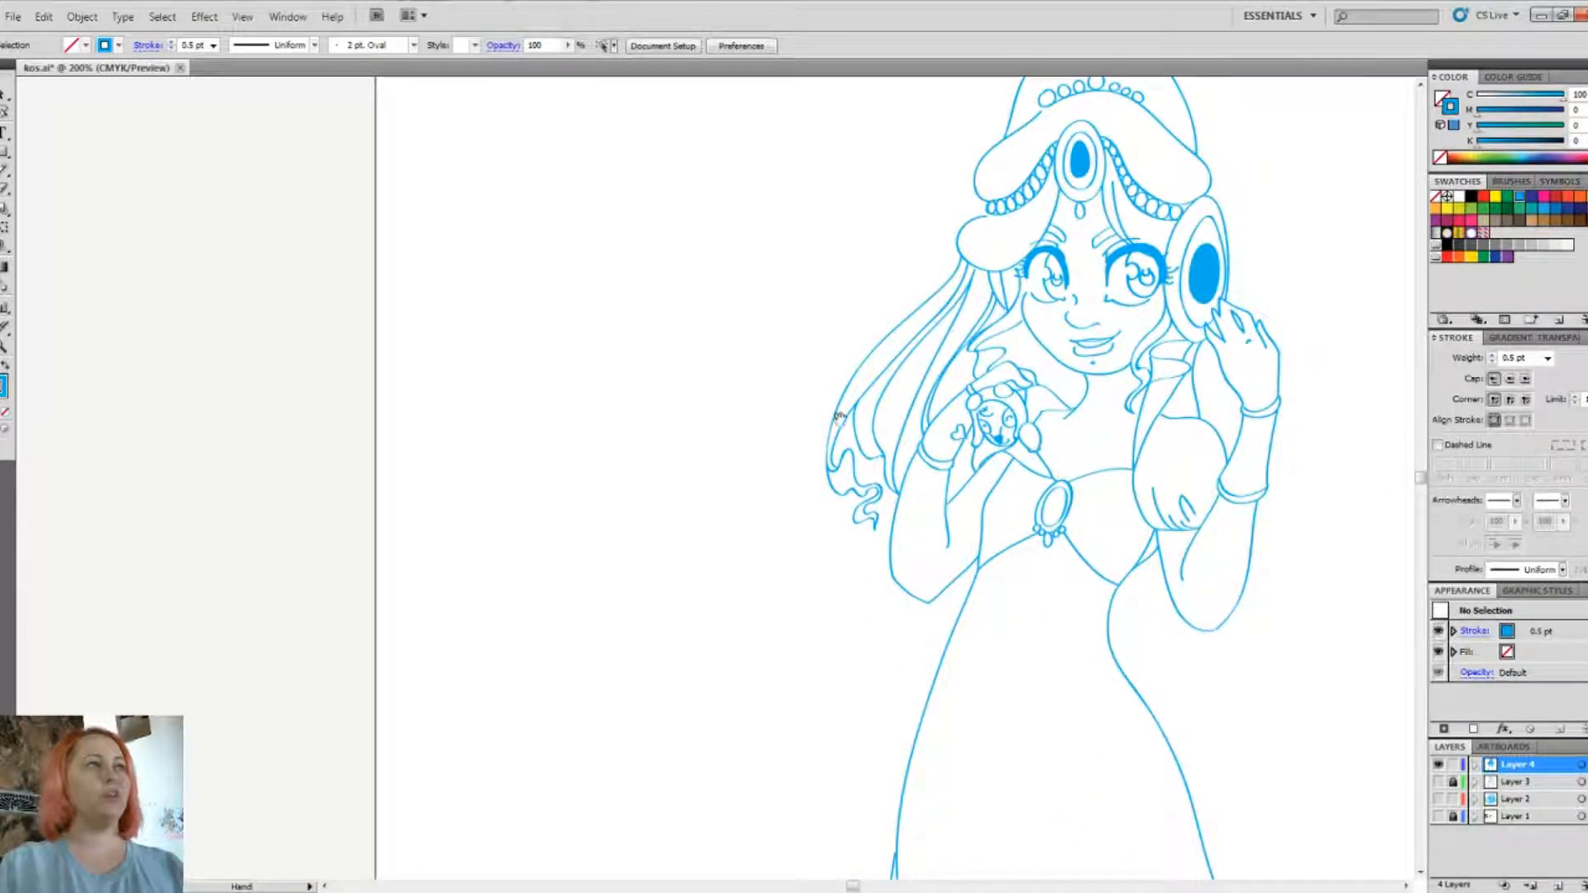
drag(163, 308, 230, 271)
drag(4, 132, 97, 140)
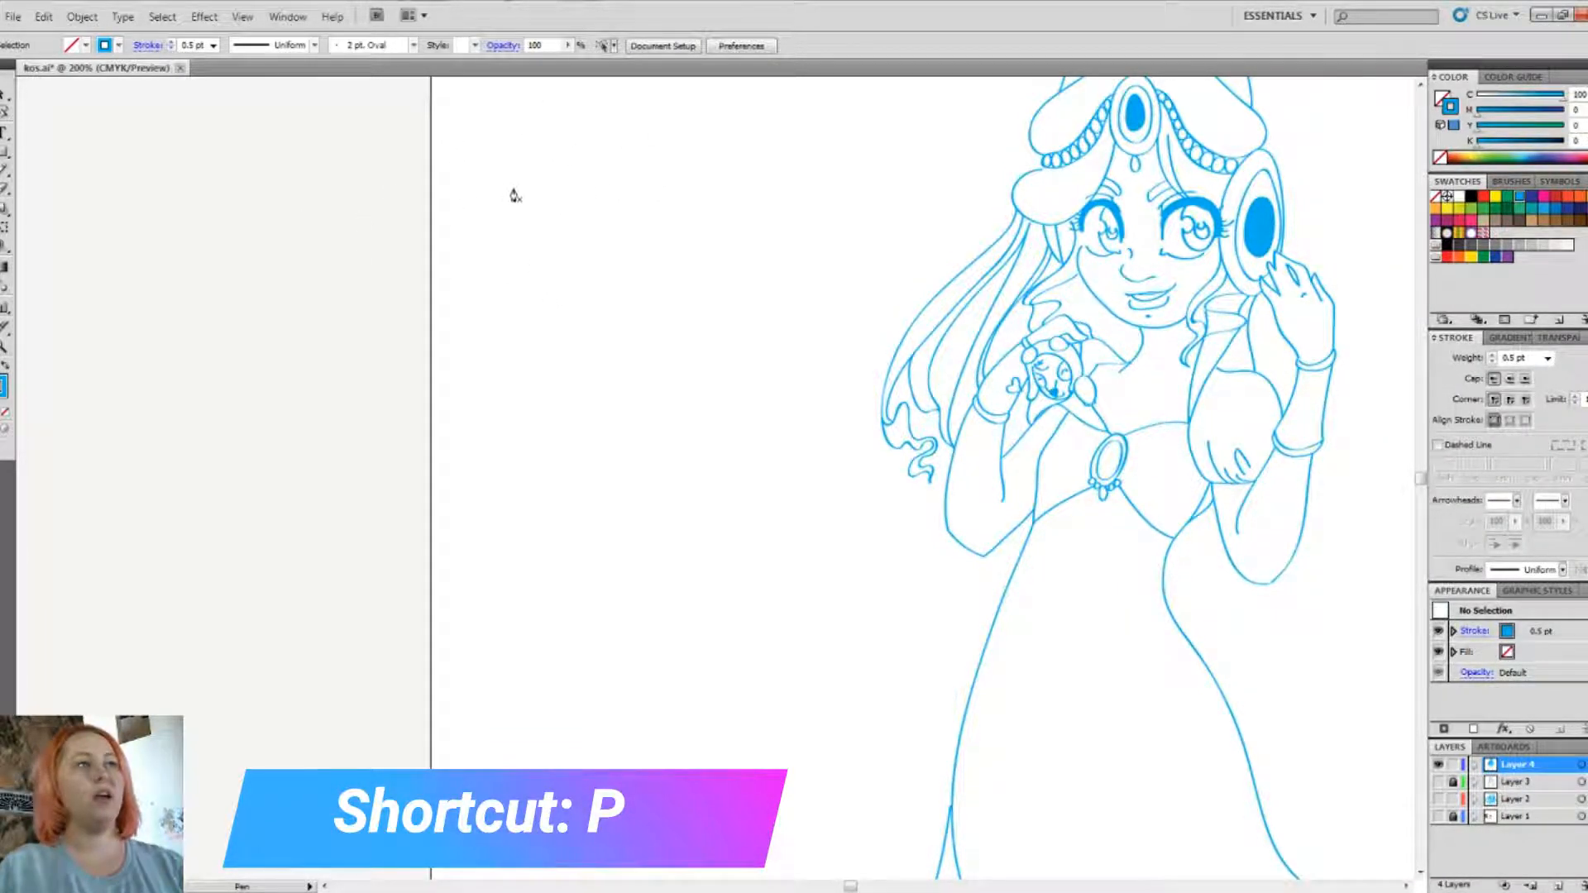
click(514, 148)
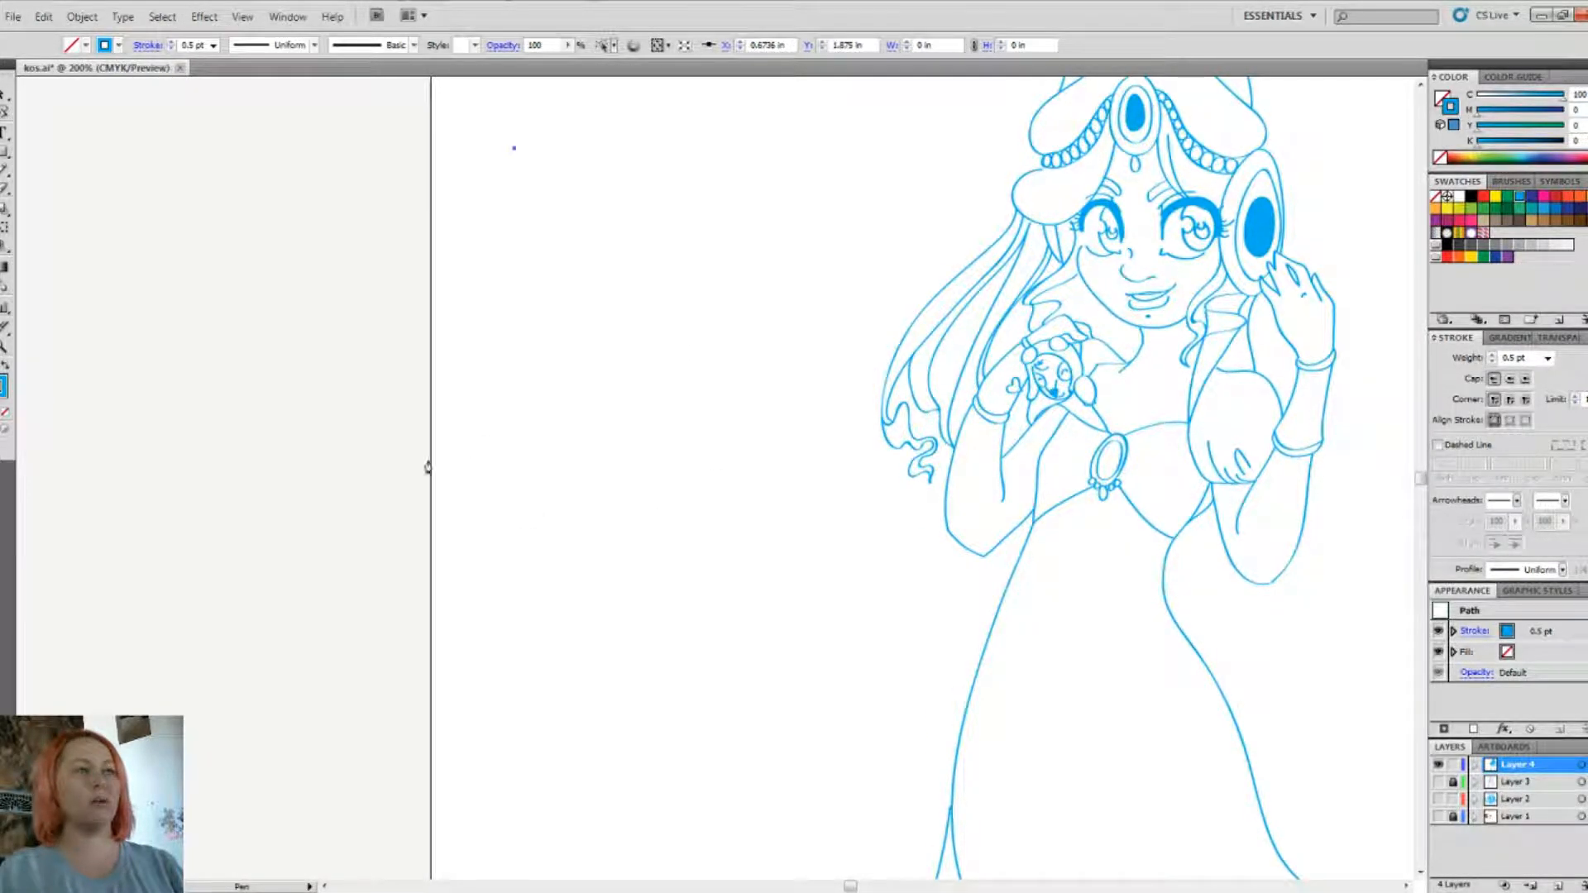
click(493, 439)
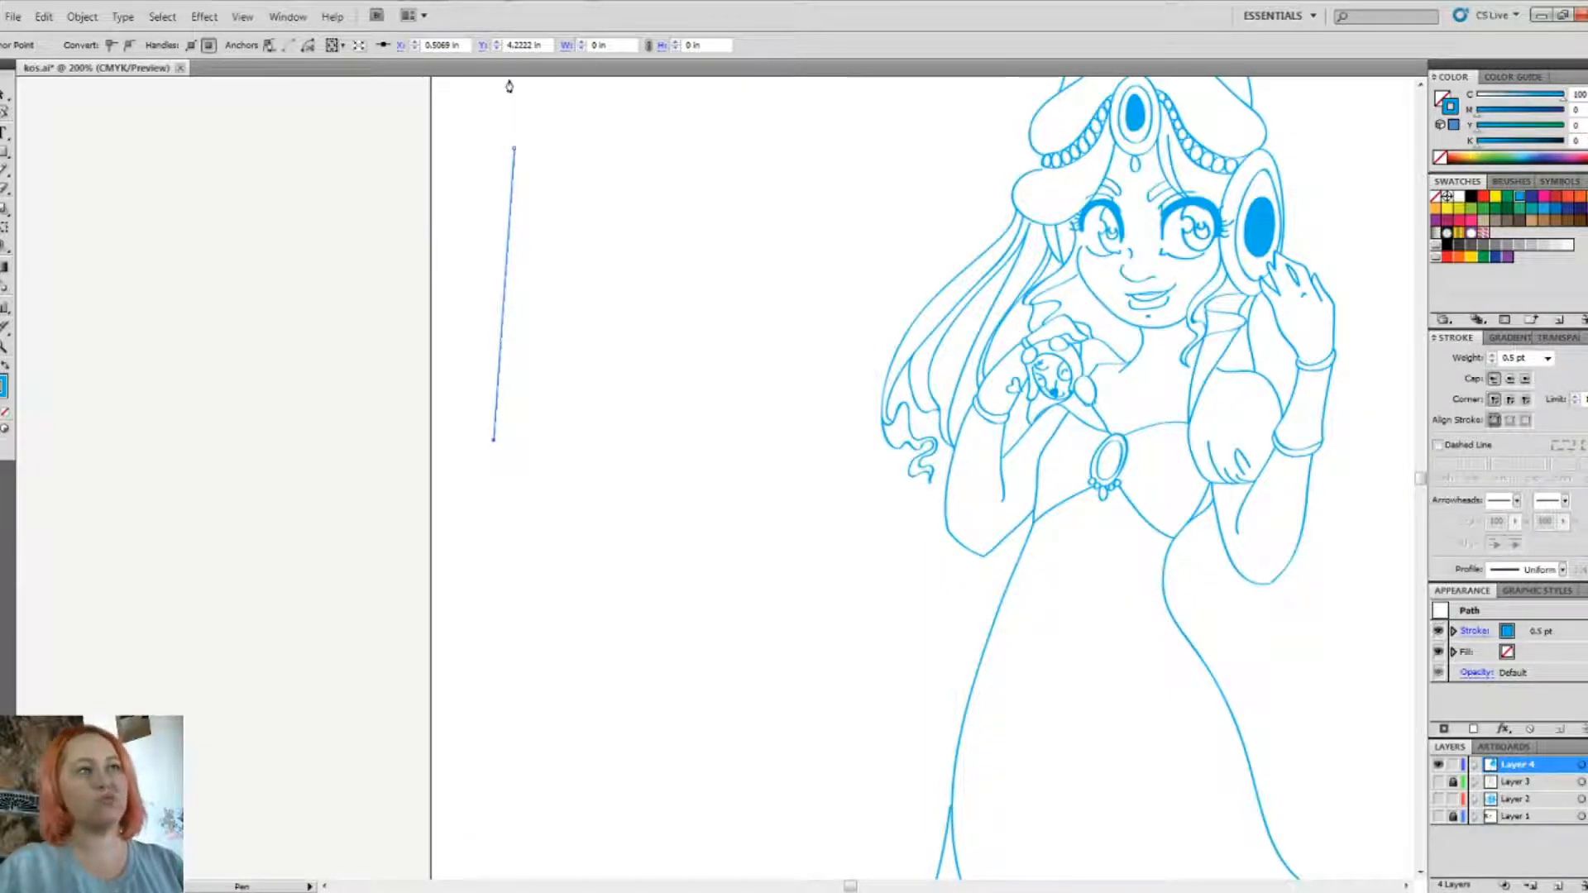
ctrl+click(612, 208)
Step: Set the straight line's stroke weight to 6 pt and deselect it
drag(551, 125, 459, 472)
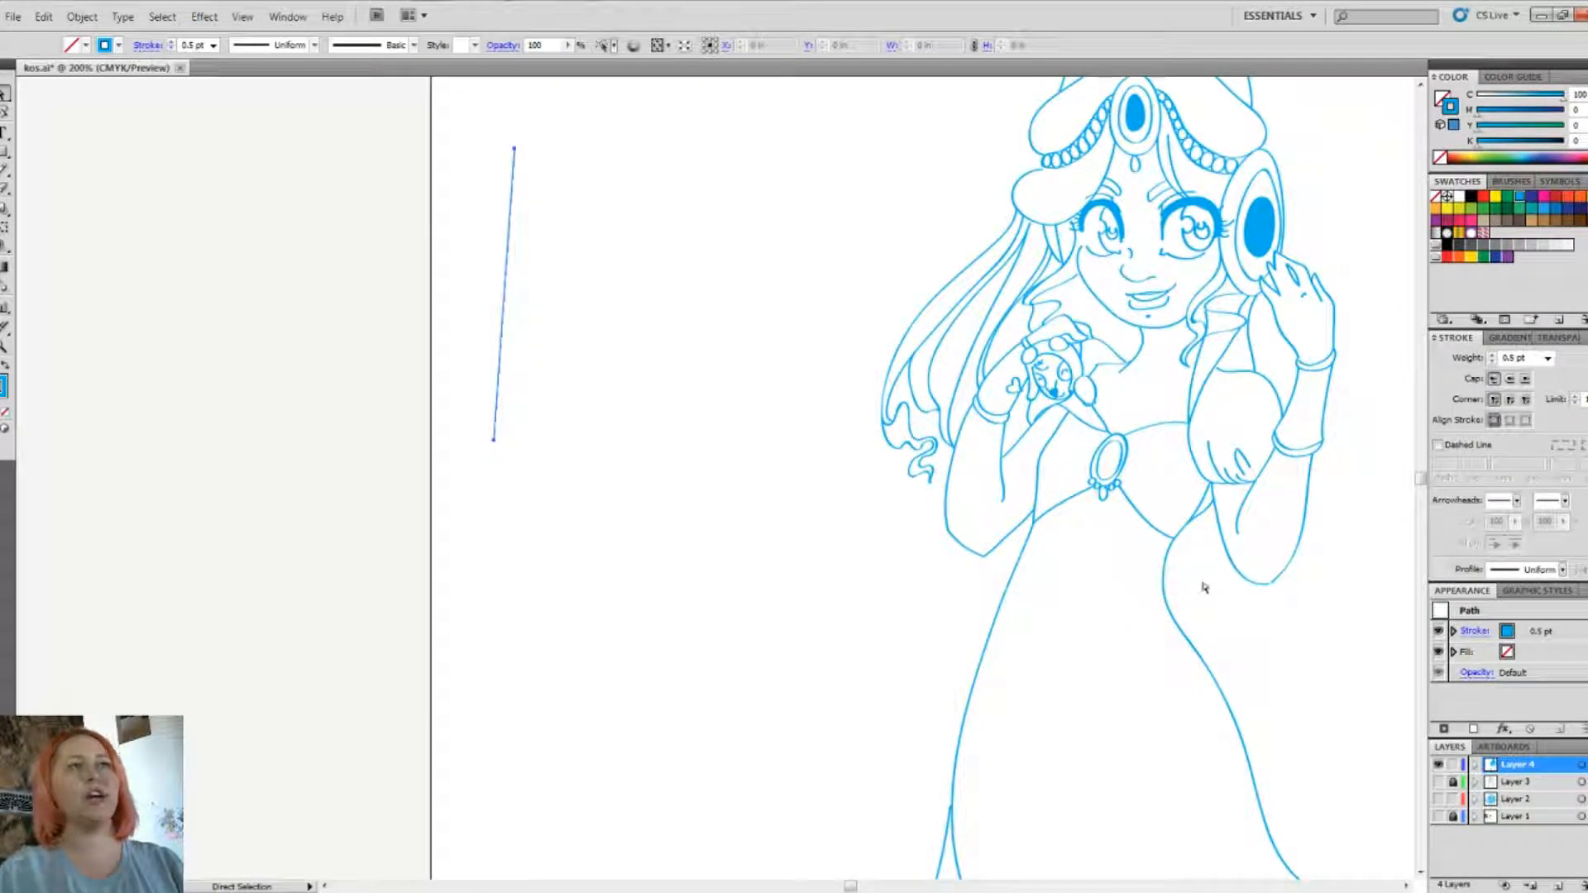
click(1548, 358)
click(1512, 478)
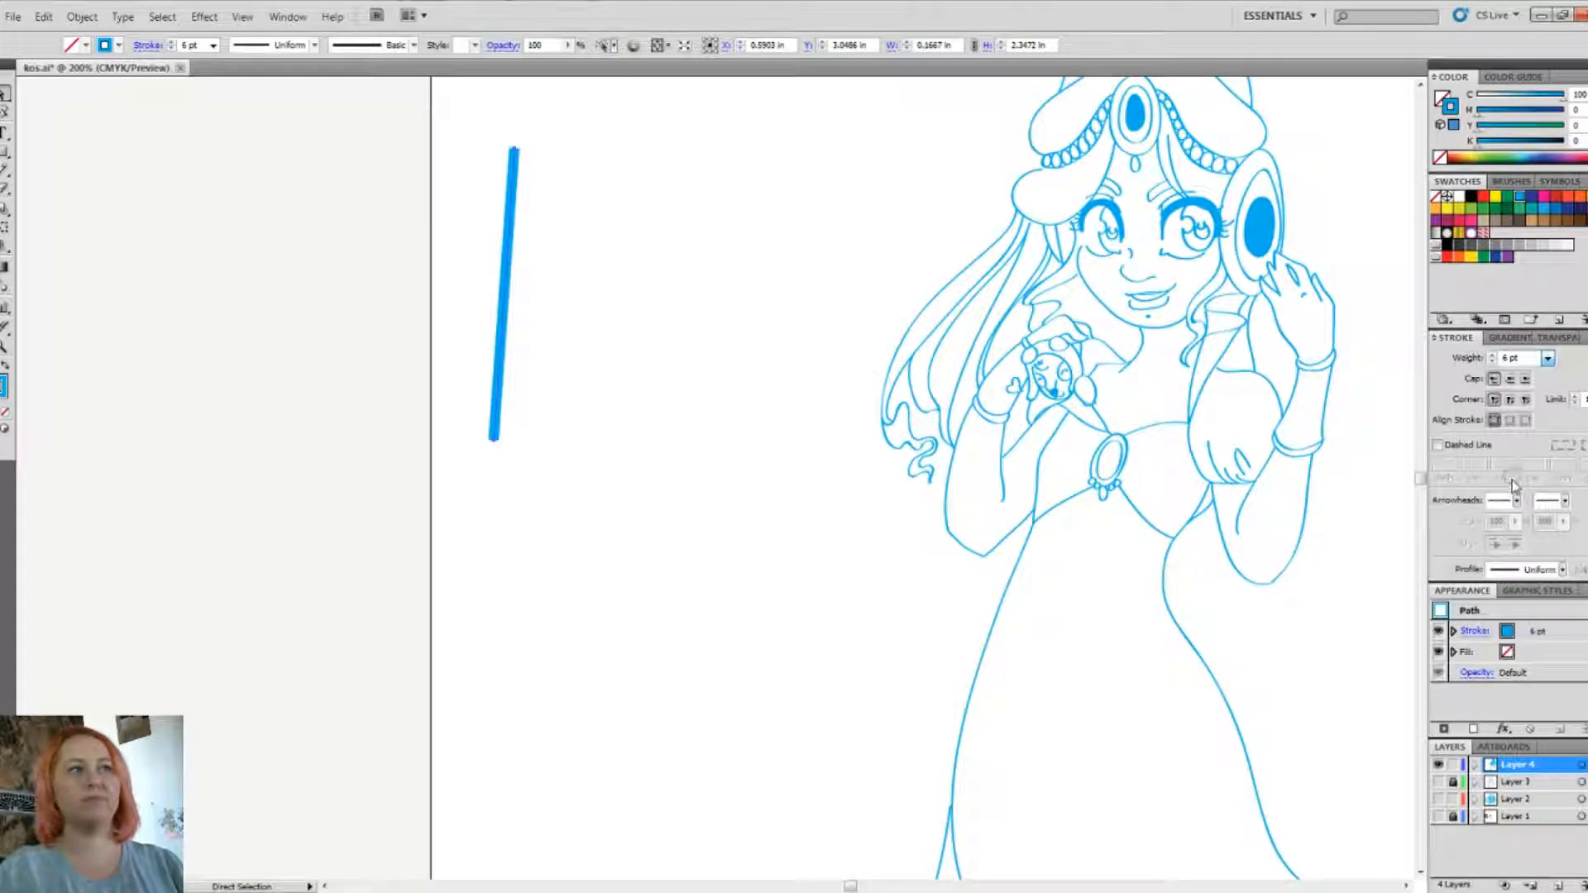
click(631, 248)
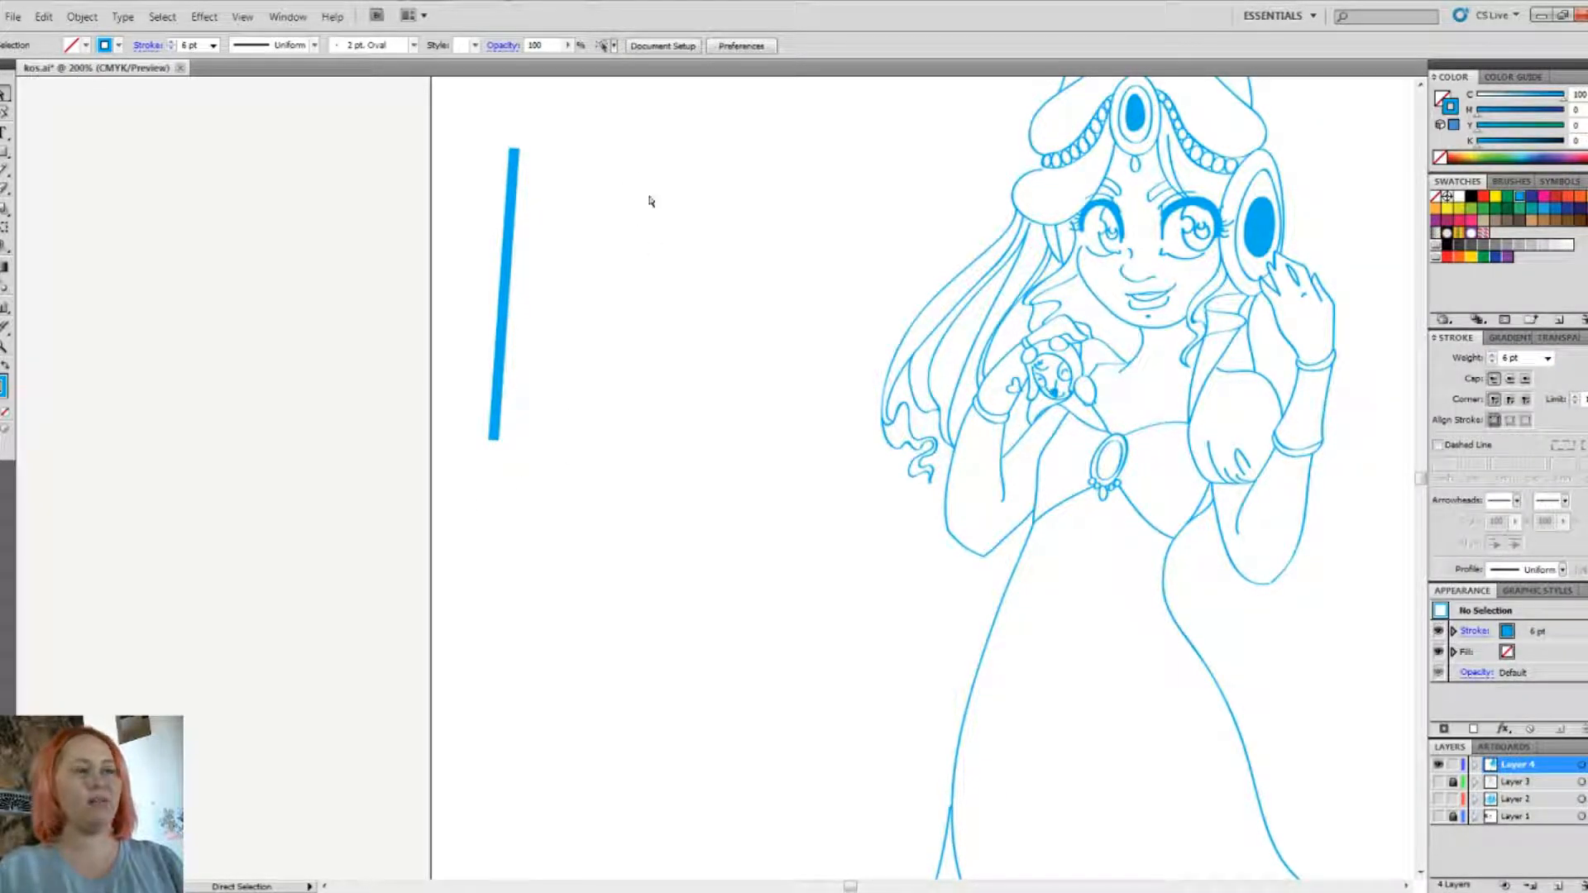
drag(602, 134, 454, 432)
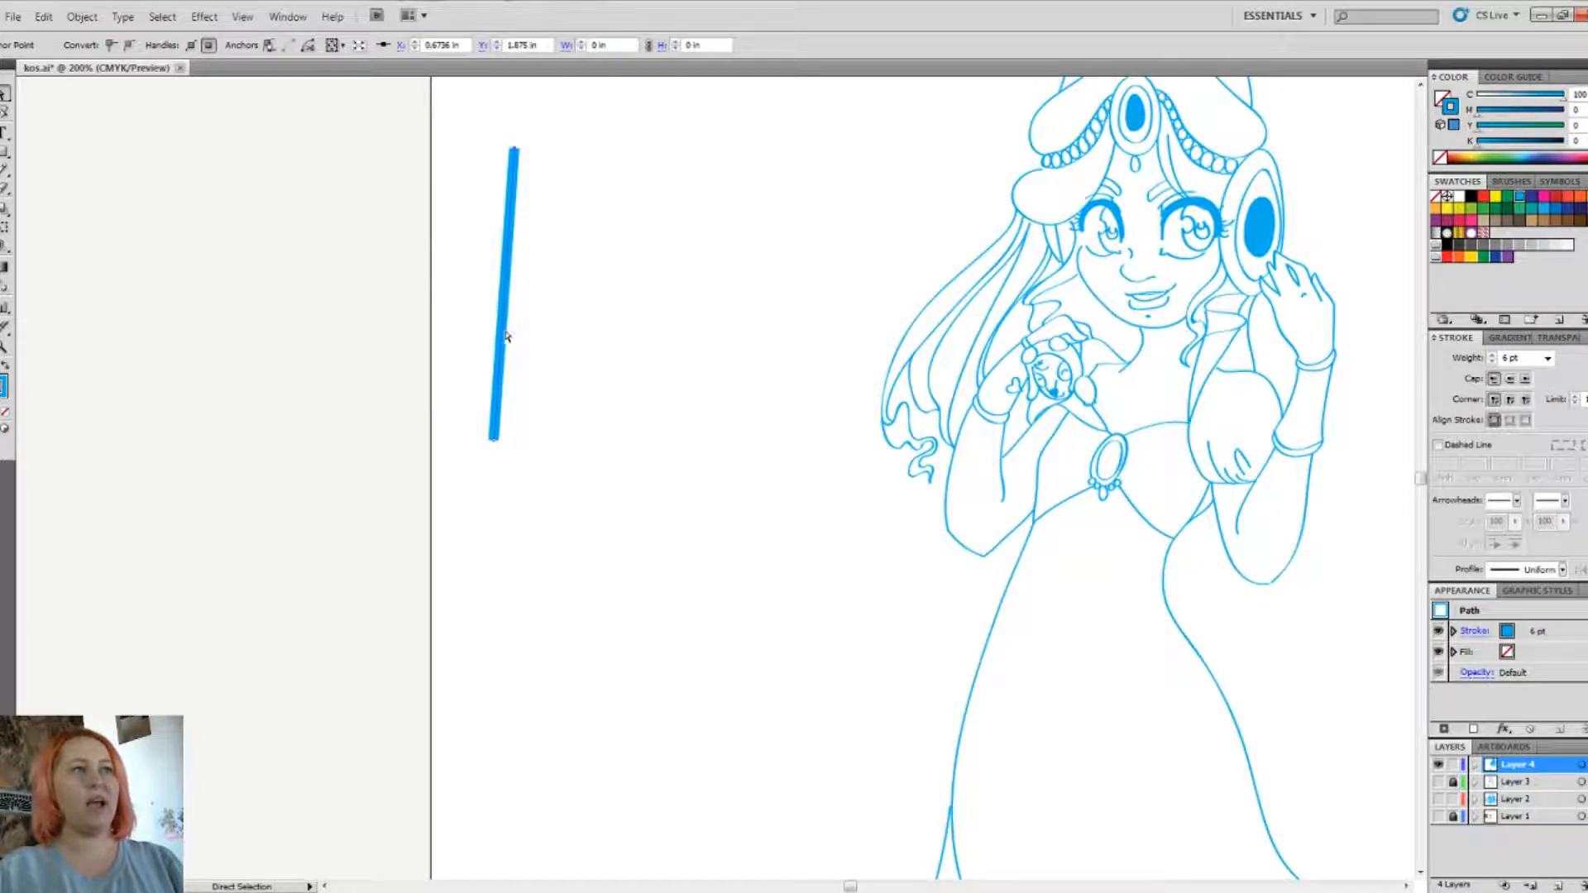
click(627, 465)
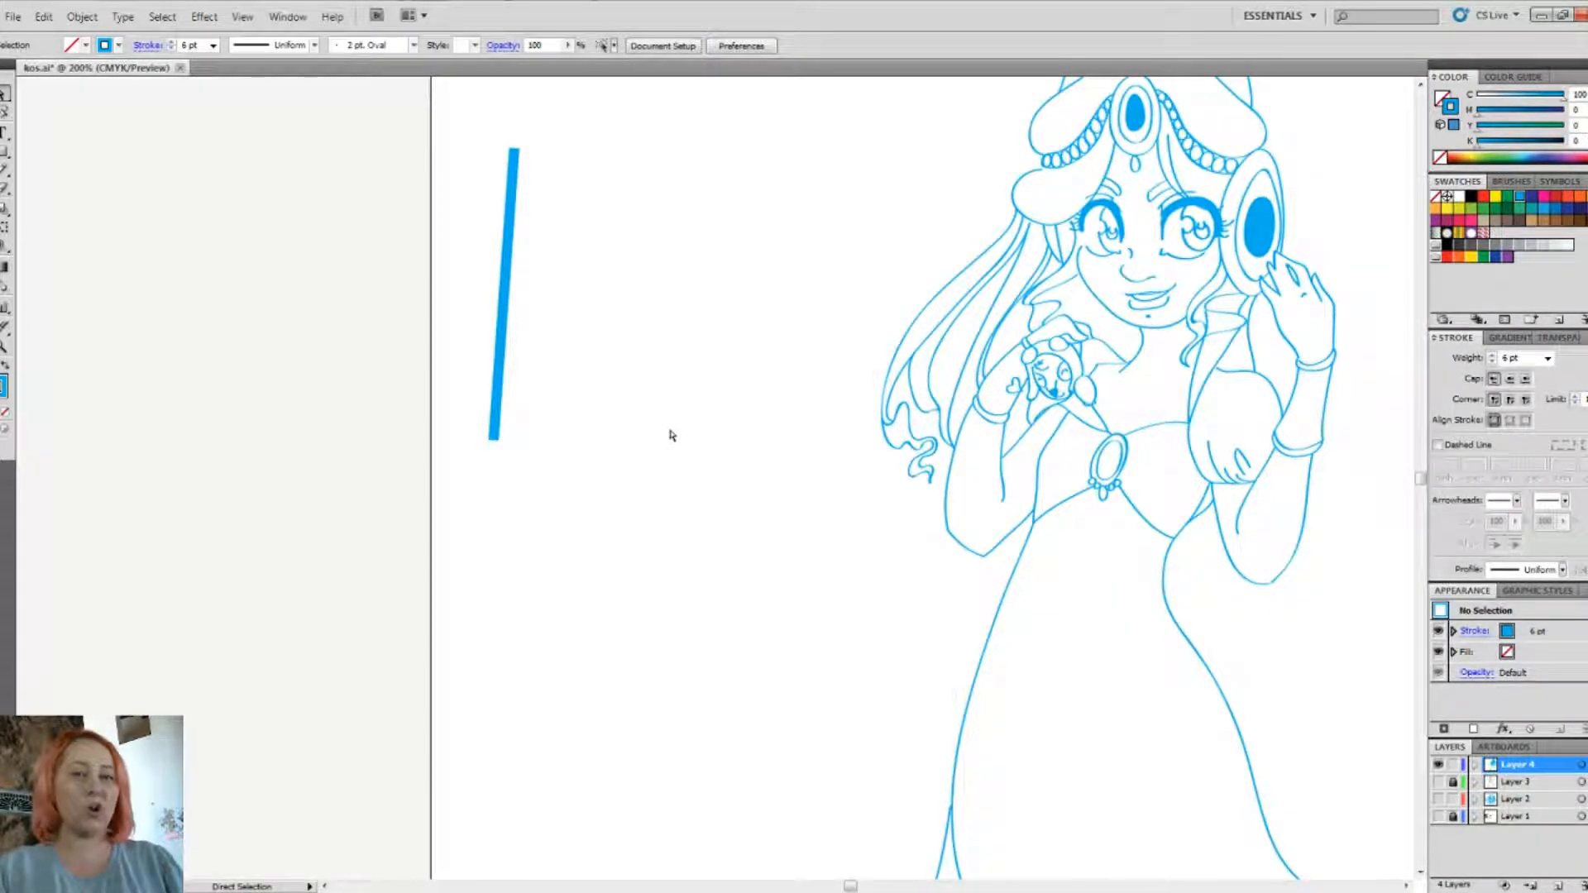
key(p)
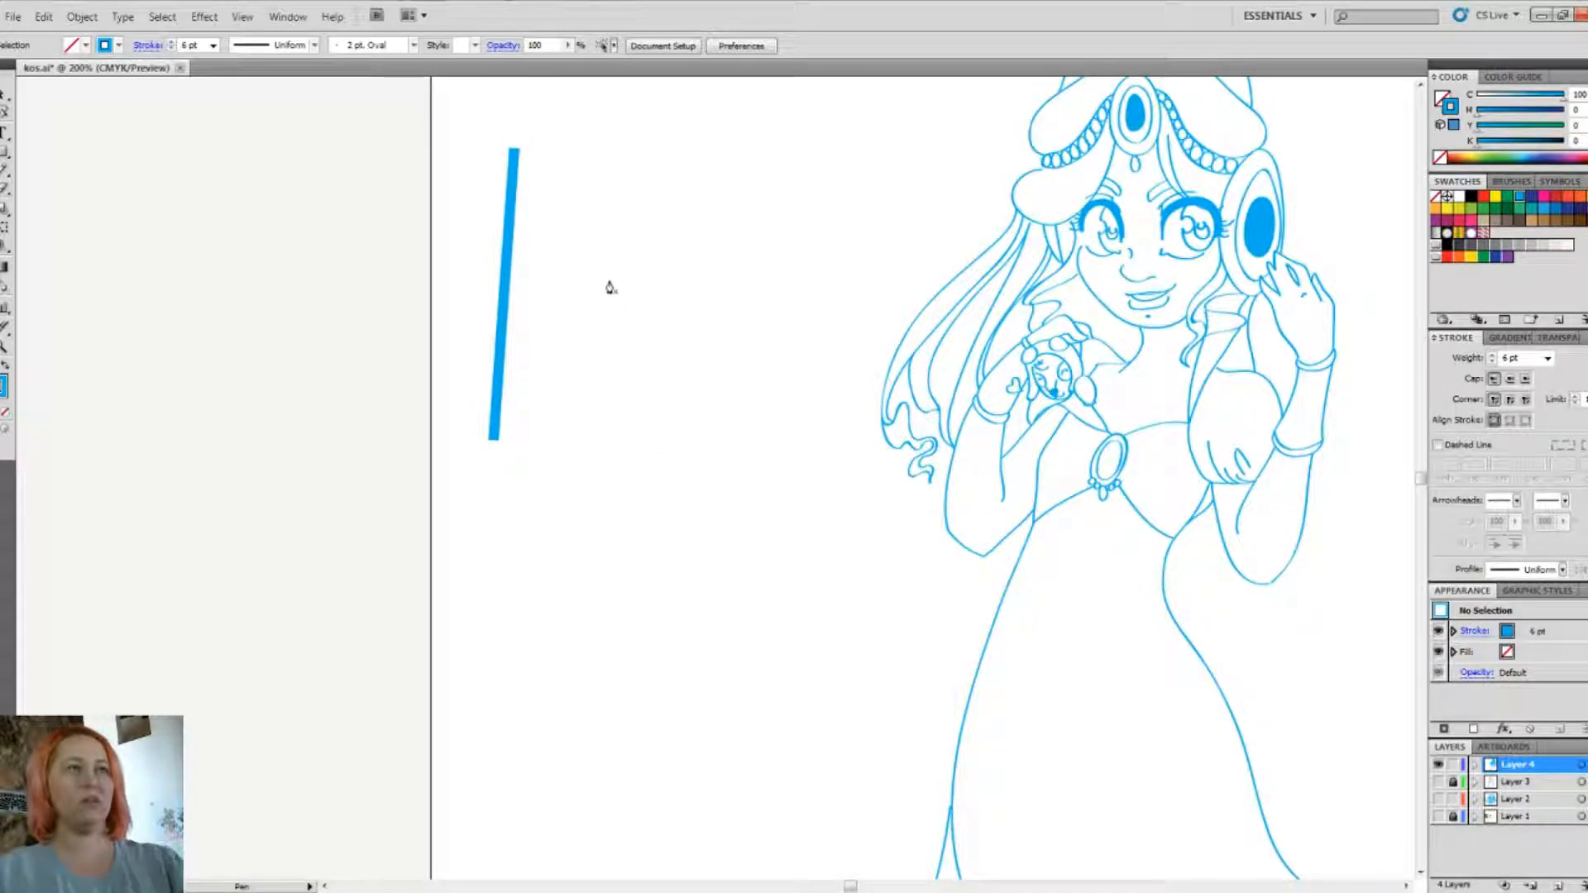
click(614, 145)
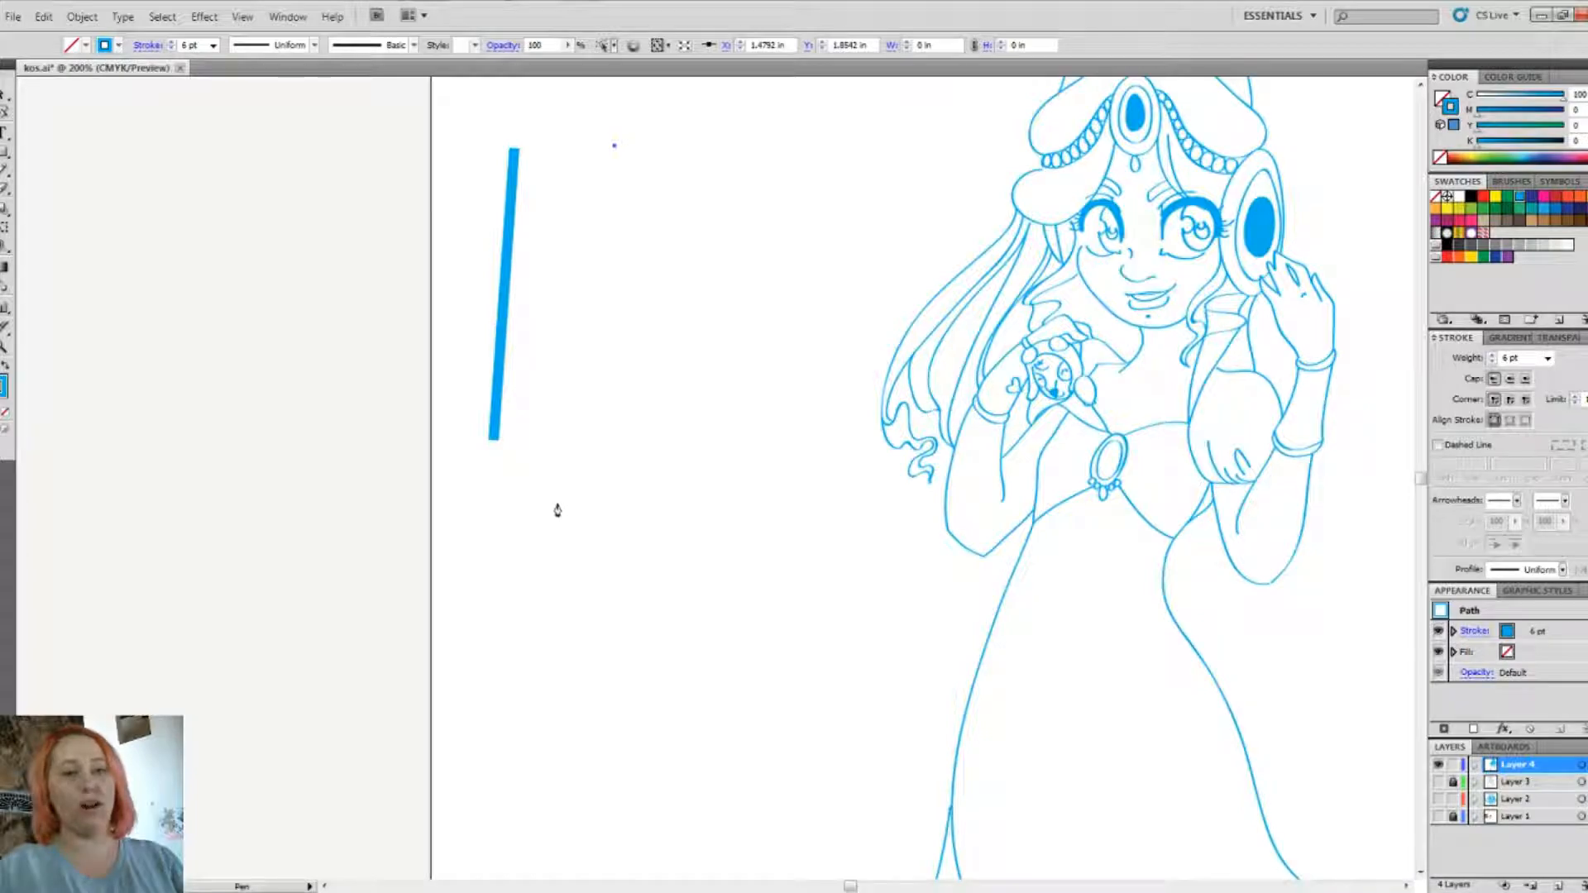
right_click(596, 429)
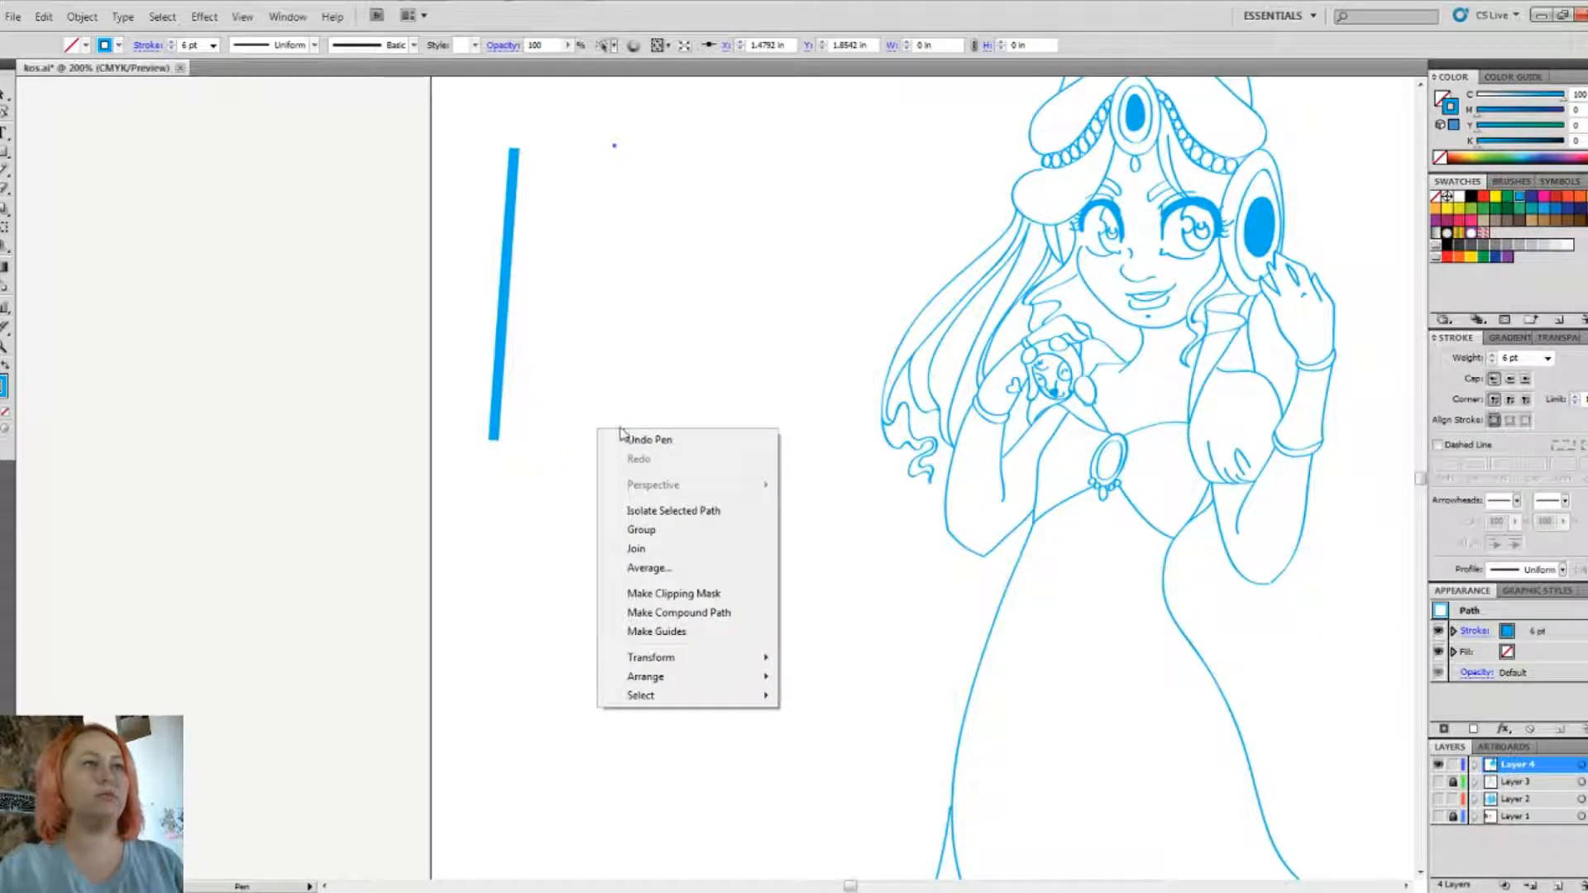
click(602, 438)
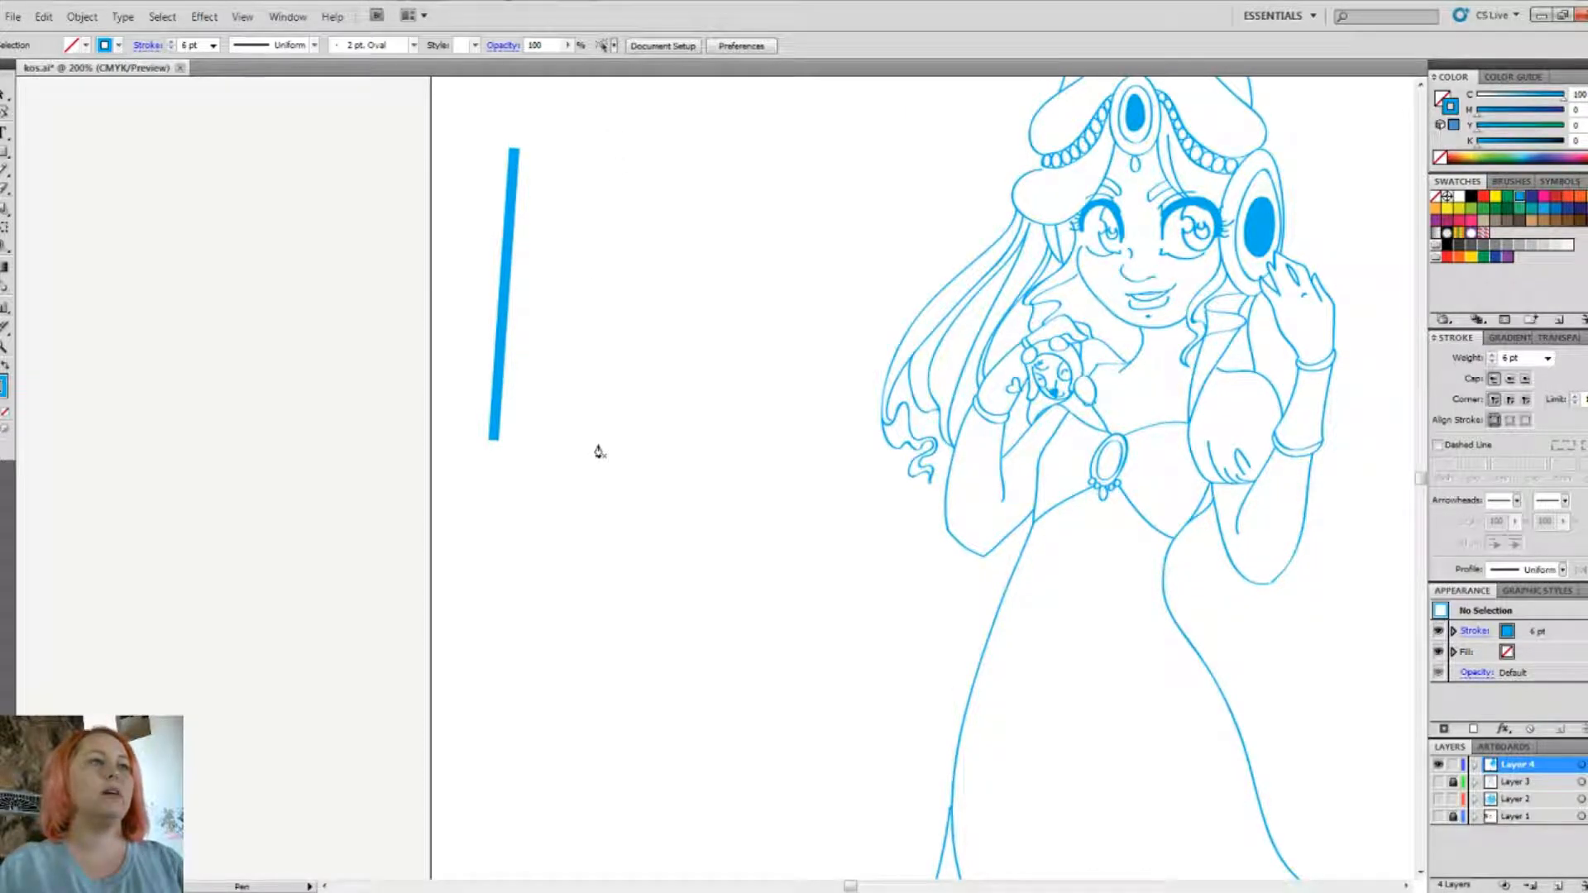
Step: Draw an open curved line with the Pen tool just right of the straight line, about equally tall, and deselect it
mouse_move(617, 126)
mouse_down()
mouse_move(663, 184)
mouse_move(636, 298)
mouse_move(543, 266)
mouse_move(567, 149)
mouse_move(709, 142)
mouse_move(658, 303)
mouse_move(811, 276)
mouse_move(582, 135)
mouse_move(660, 309)
mouse_move(778, 257)
mouse_move(571, 290)
mouse_move(617, 134)
mouse_move(766, 134)
mouse_move(731, 100)
mouse_move(623, 220)
mouse_move(685, 880)
mouse_move(642, 249)
mouse_move(698, 181)
mouse_move(628, 220)
mouse_move(639, 154)
mouse_move(574, 184)
mouse_move(547, 147)
mouse_up()
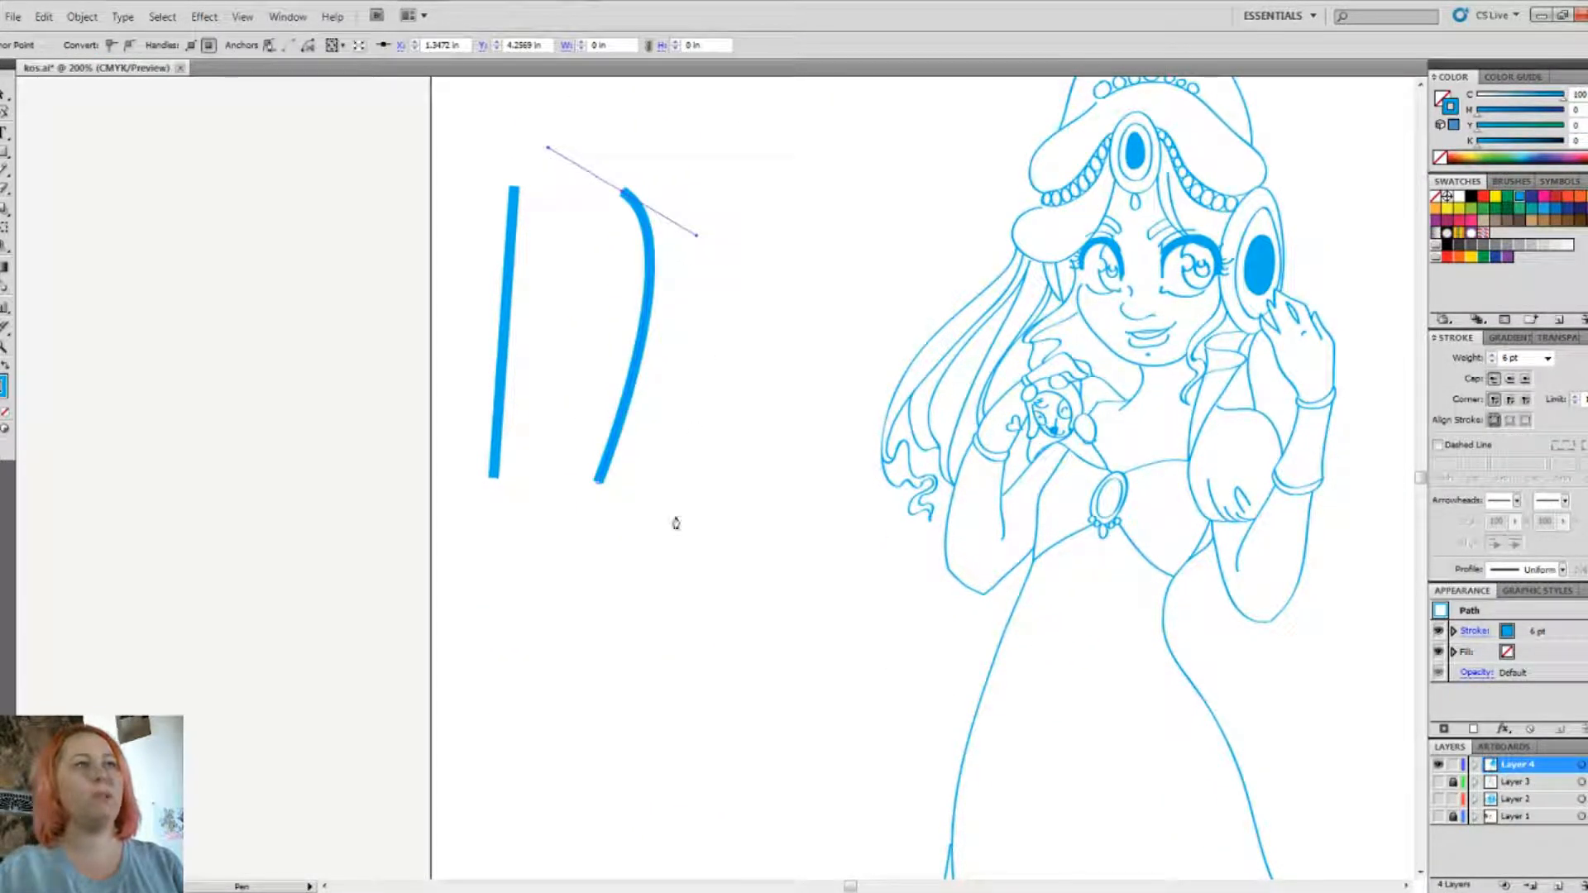
ctrl+click(773, 433)
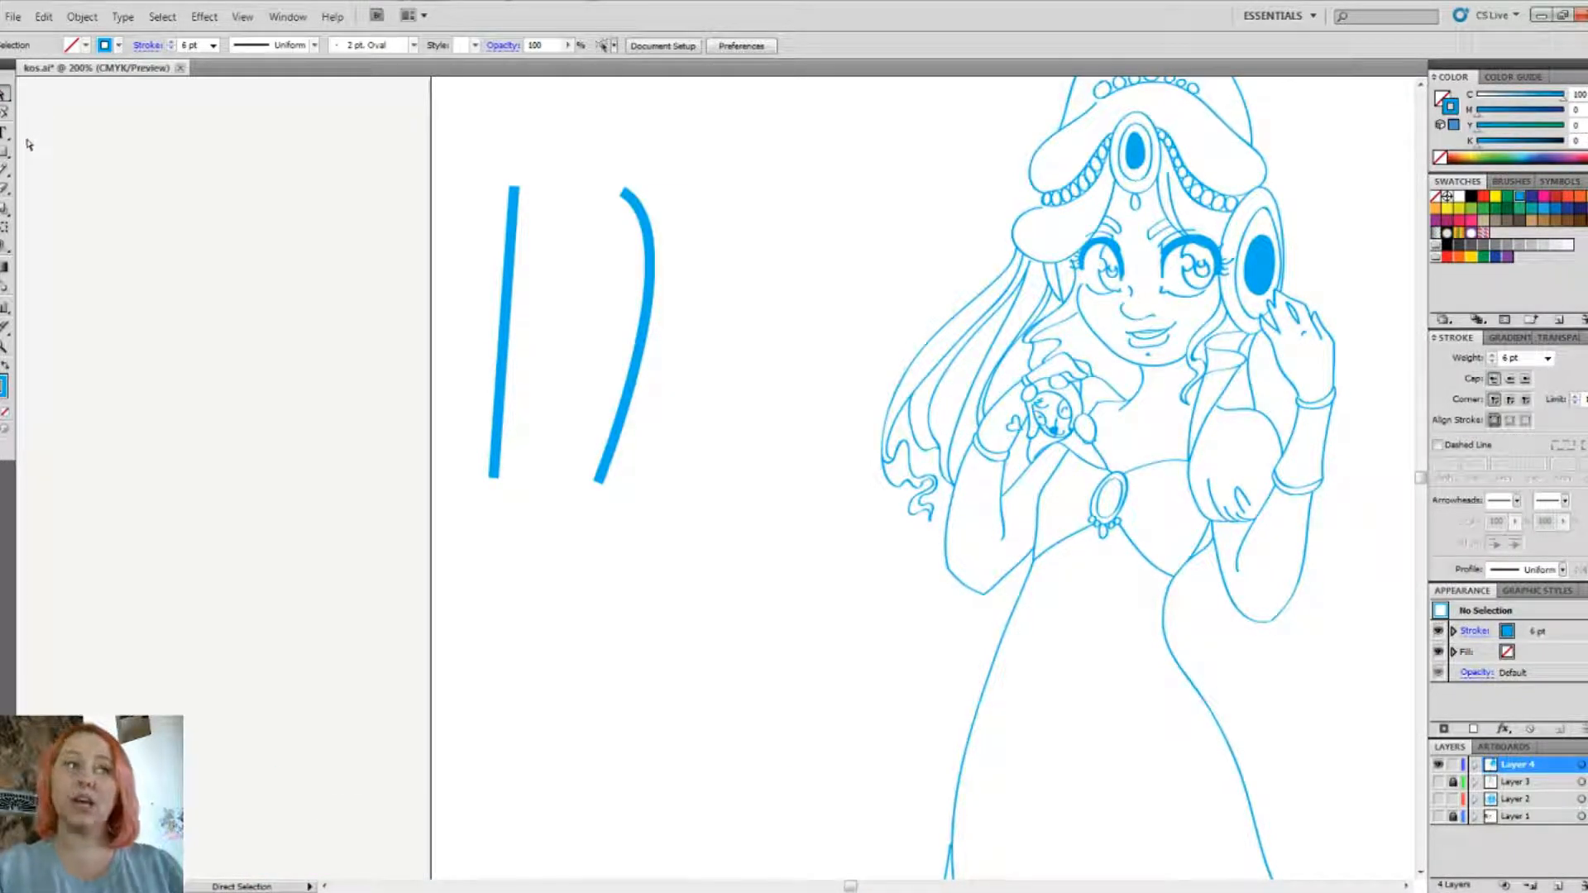
Step: Extend the curved line's lower end farther down and pull its upper direction handle outward into a wider arc, using Direct Selection
click(634, 203)
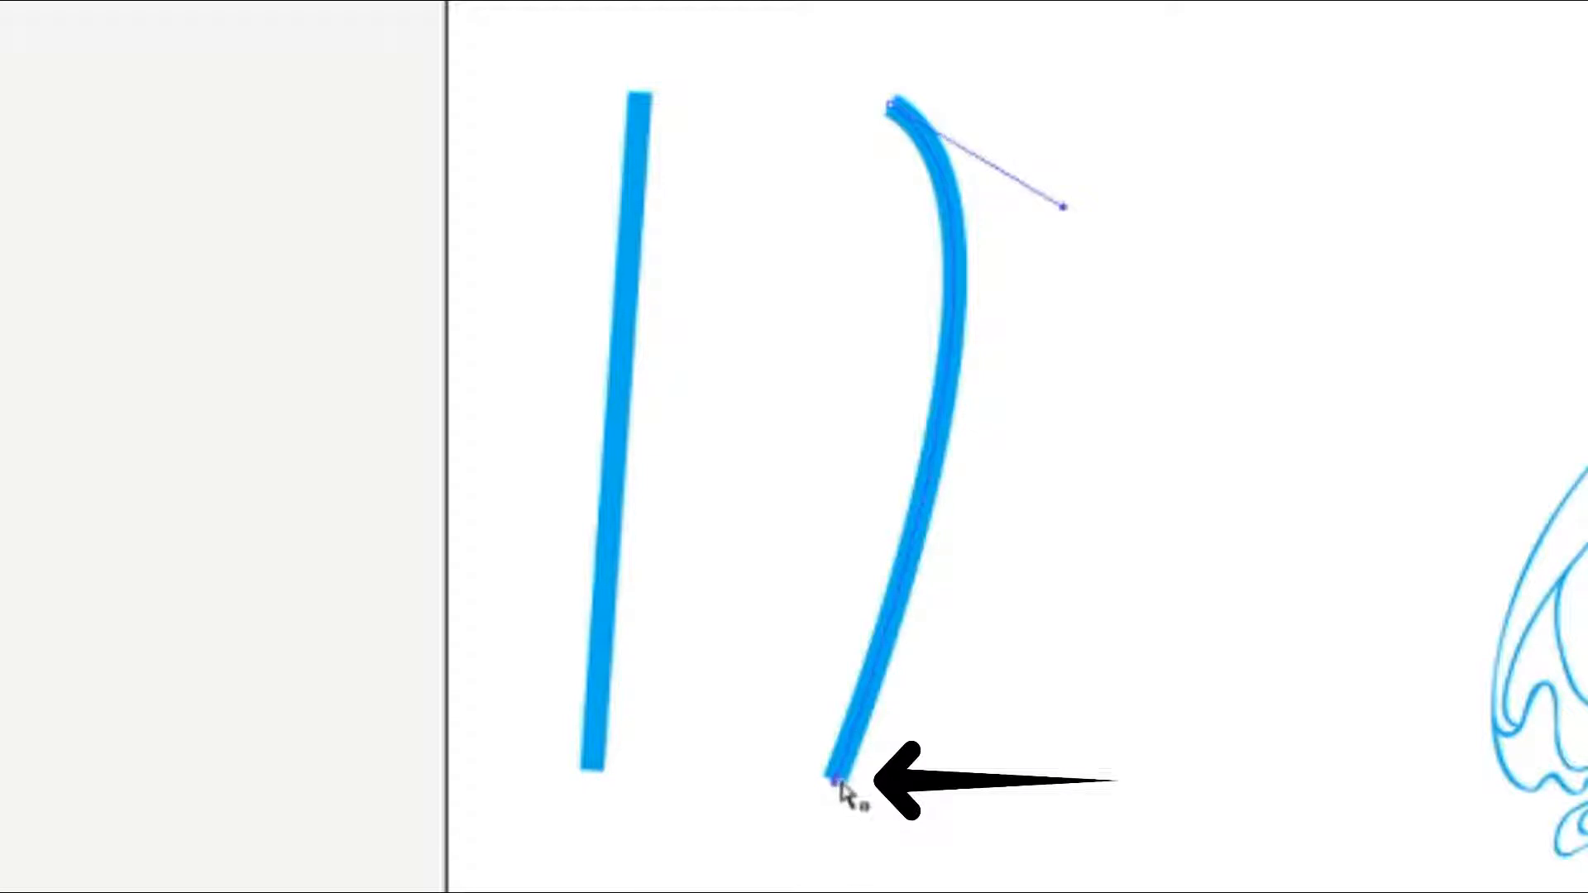
mouse_move(837, 784)
mouse_down()
mouse_move(986, 817)
mouse_move(819, 892)
mouse_move(1090, 518)
mouse_move(728, 757)
mouse_move(1224, 700)
mouse_move(1134, 835)
mouse_move(736, 756)
mouse_move(851, 348)
mouse_move(908, 222)
mouse_move(897, 165)
mouse_up()
click(894, 179)
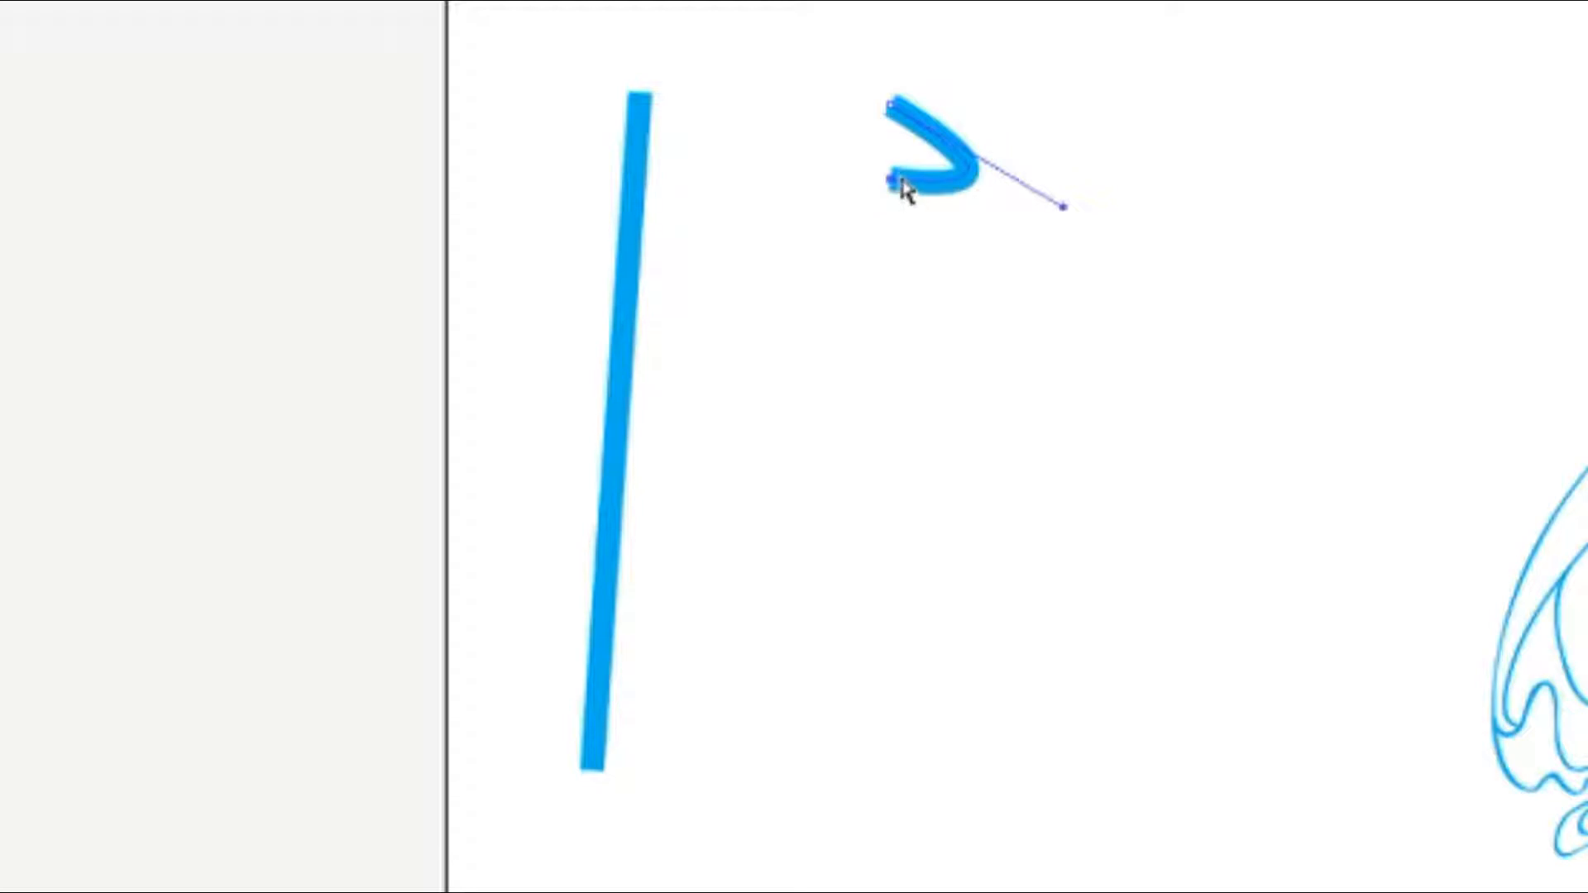
click(915, 890)
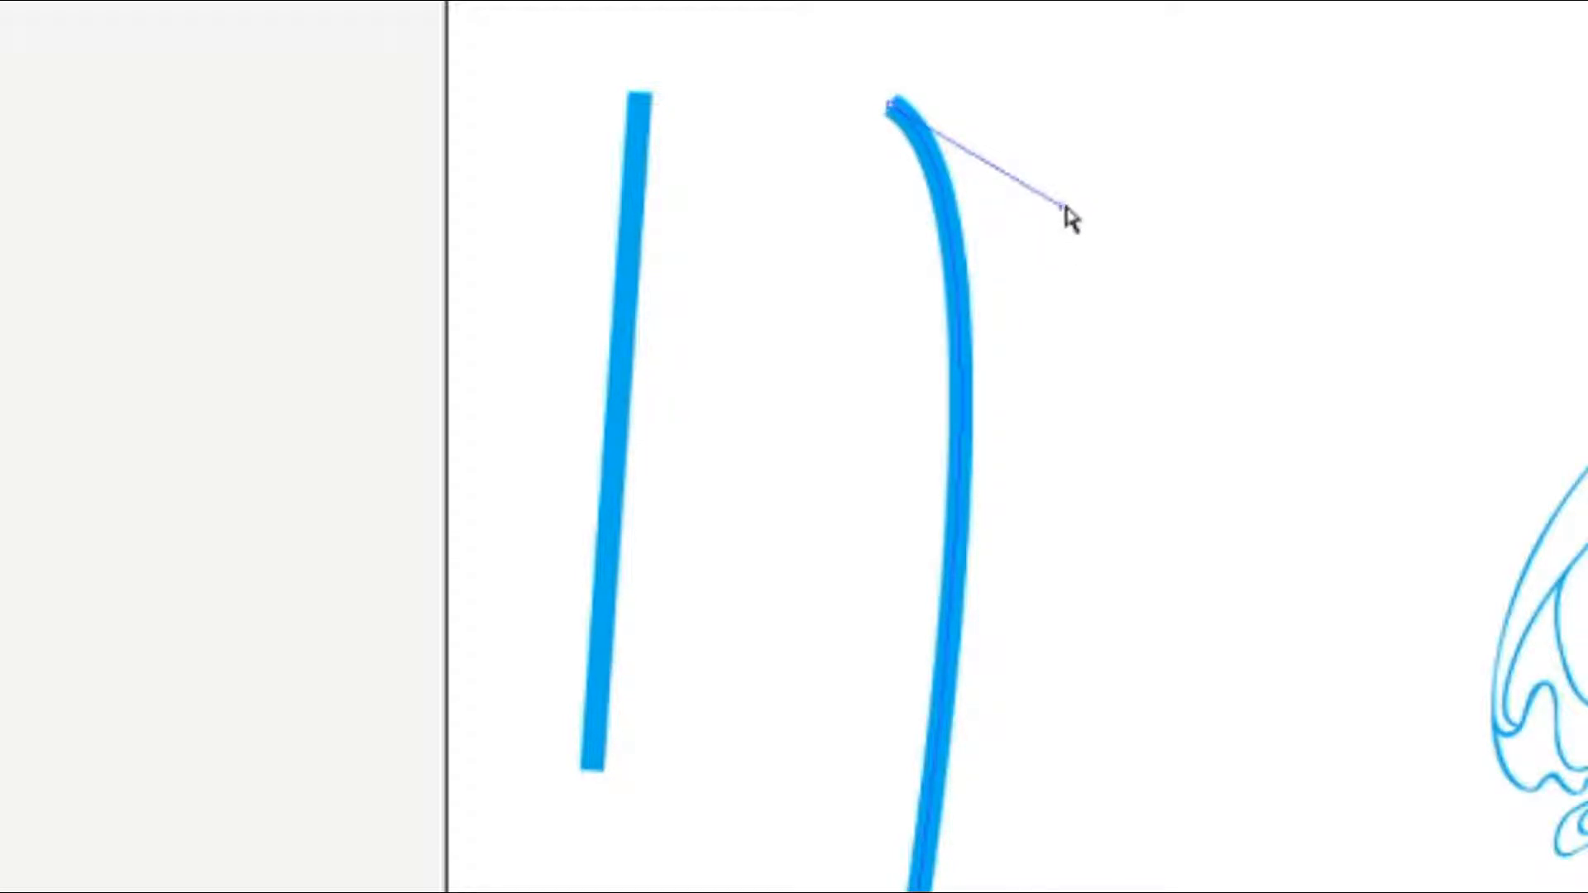
mouse_move(1066, 211)
mouse_down()
mouse_move(1062, 263)
mouse_move(1256, 367)
mouse_move(1215, 91)
mouse_move(1198, 698)
mouse_move(1224, 892)
mouse_move(1199, 892)
mouse_move(1299, 837)
mouse_move(1374, 691)
mouse_up()
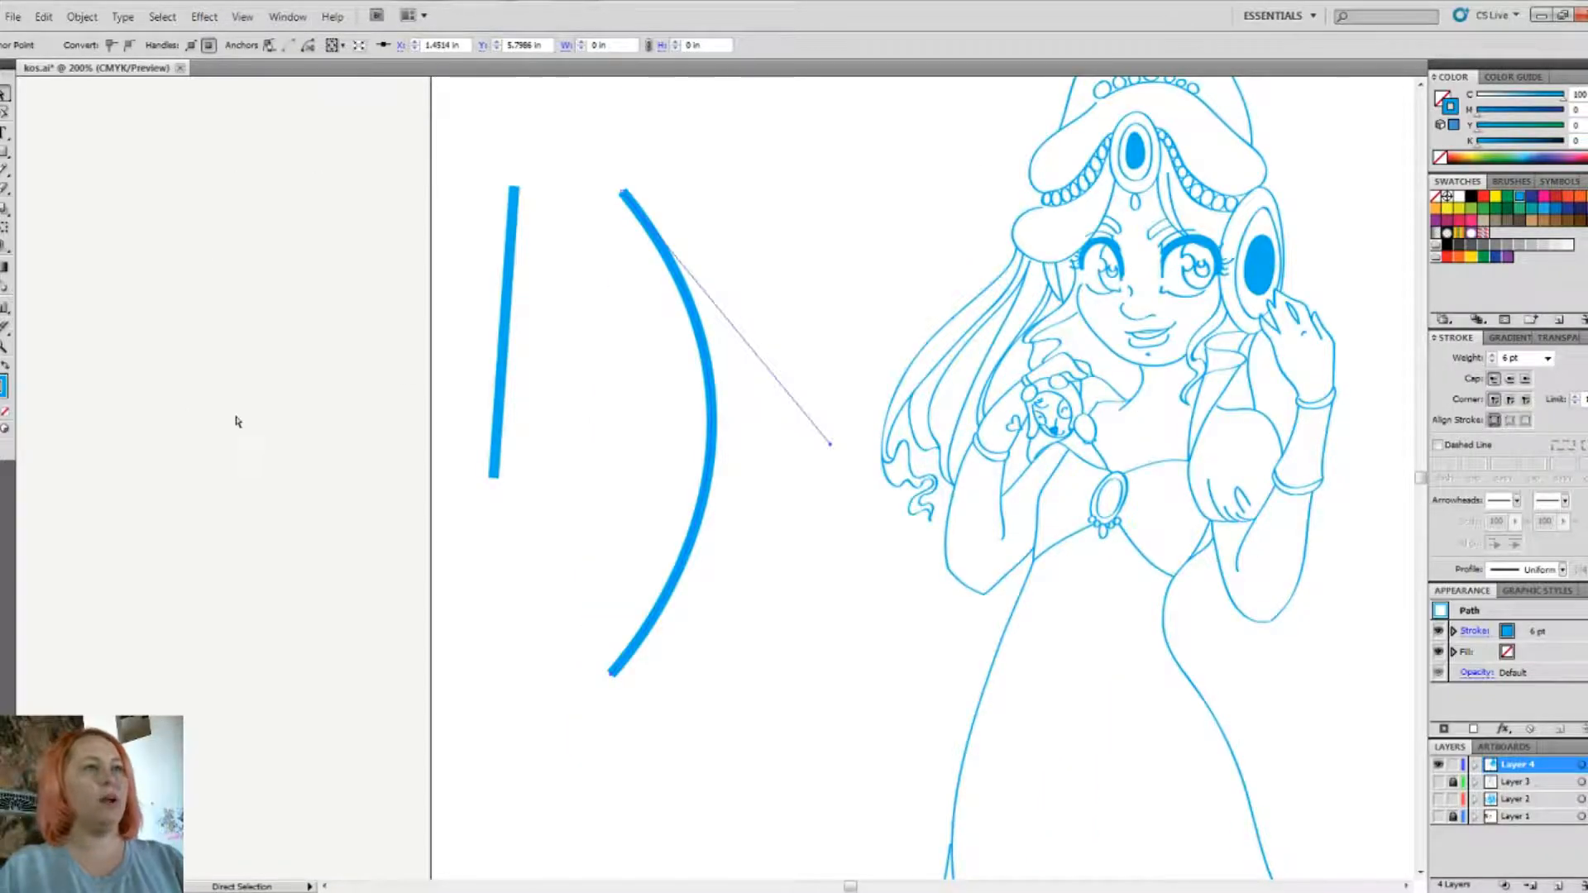
click(541, 160)
drag(720, 171, 446, 379)
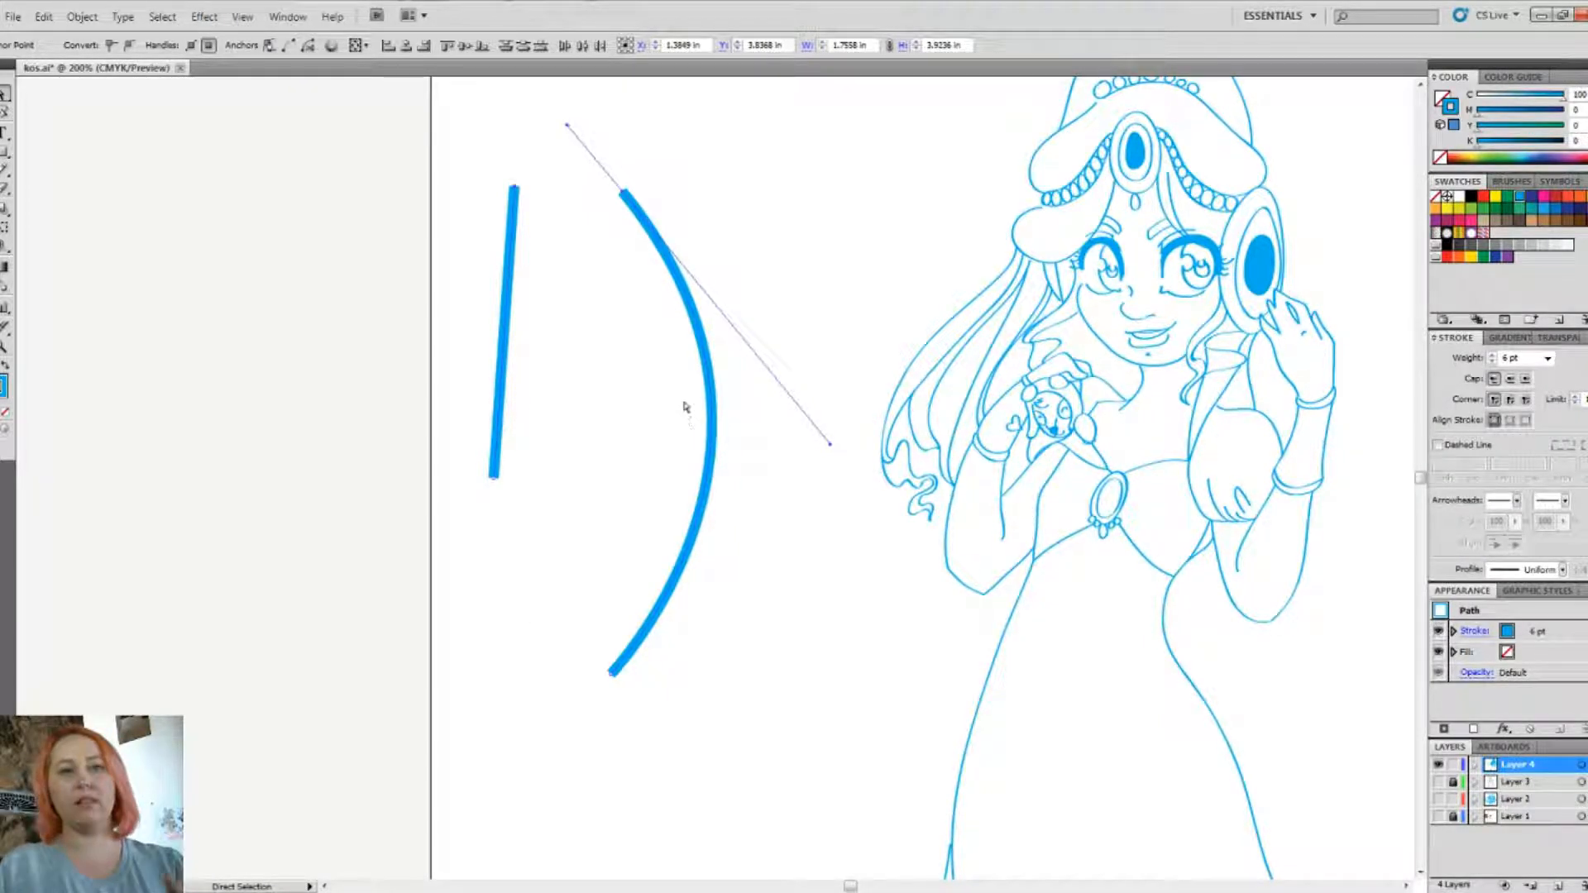
Step: Draw a closed, irregular wavy shape with smooth curve points between the two practice lines using the Pen tool
key(p)
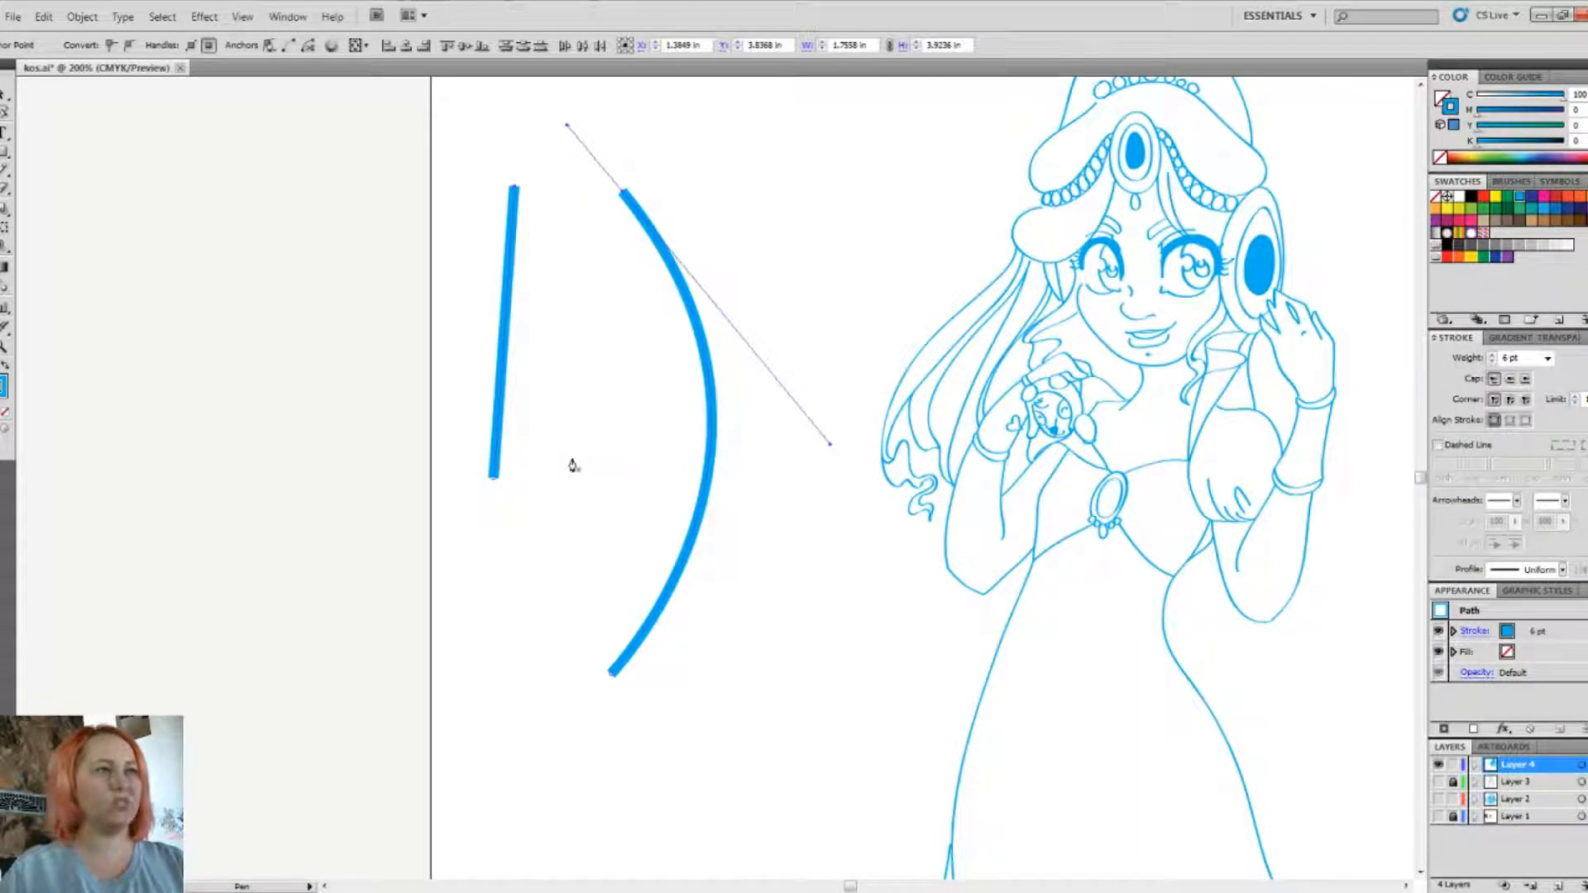
click(567, 378)
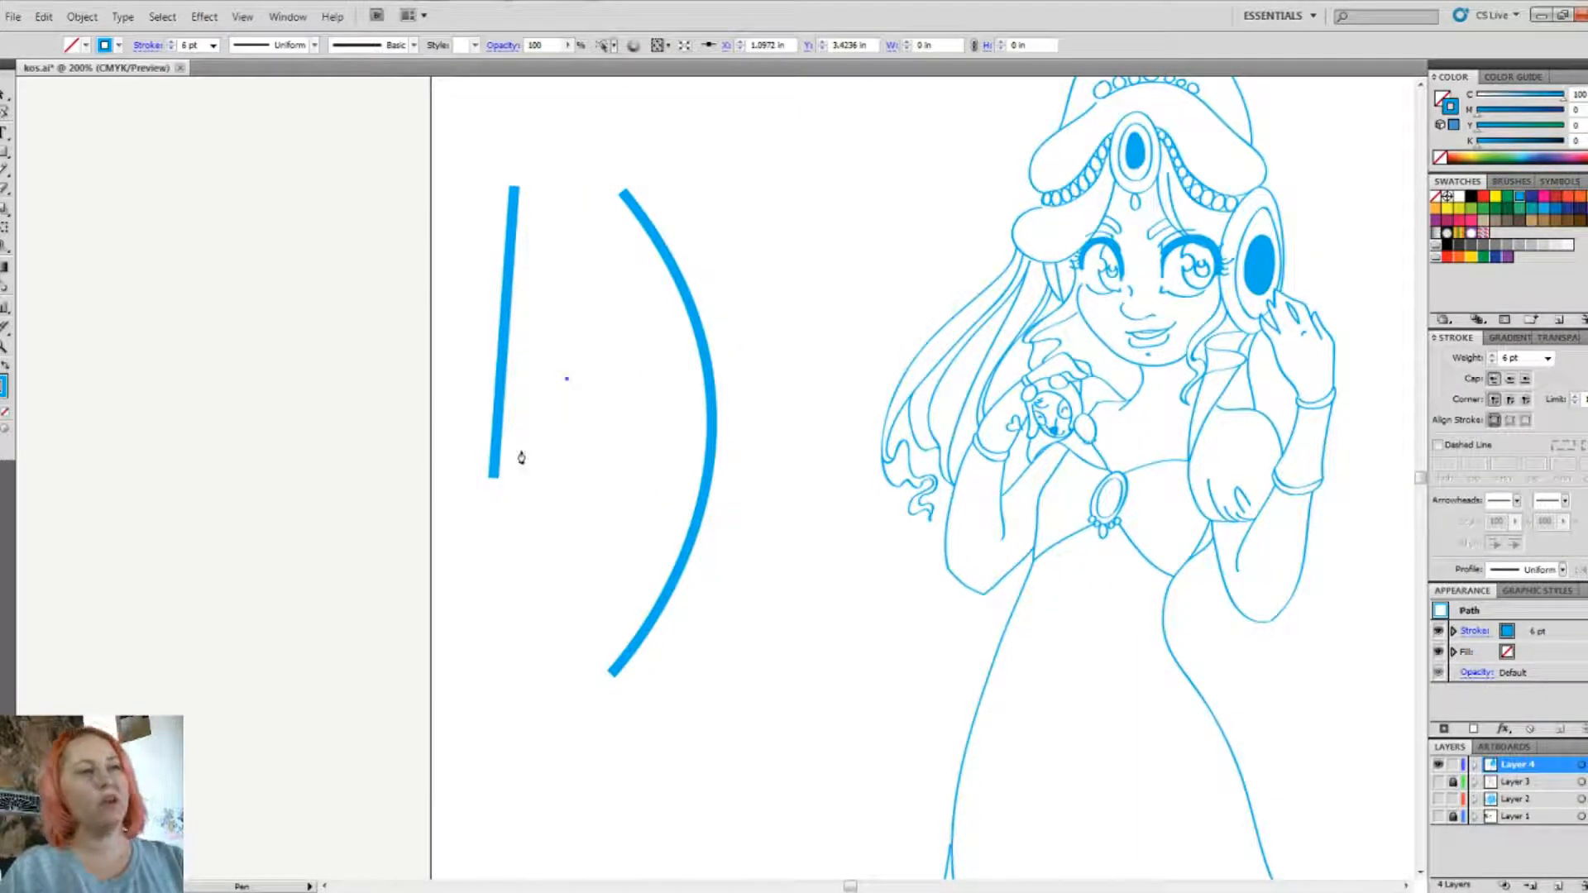
drag(499, 543, 531, 649)
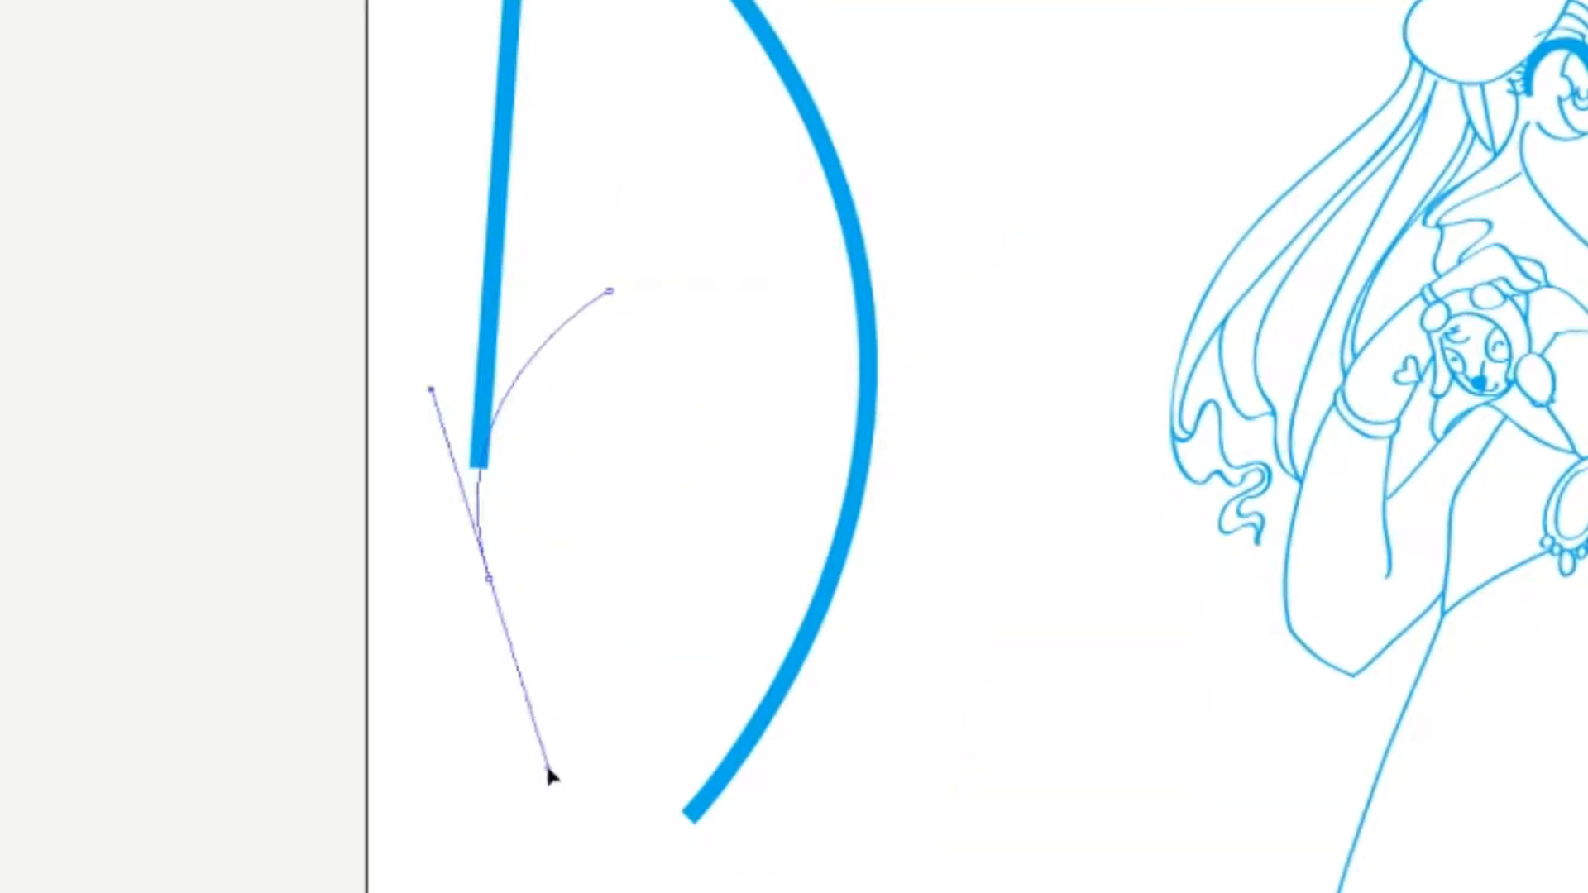
drag(548, 769, 579, 803)
drag(675, 645, 707, 579)
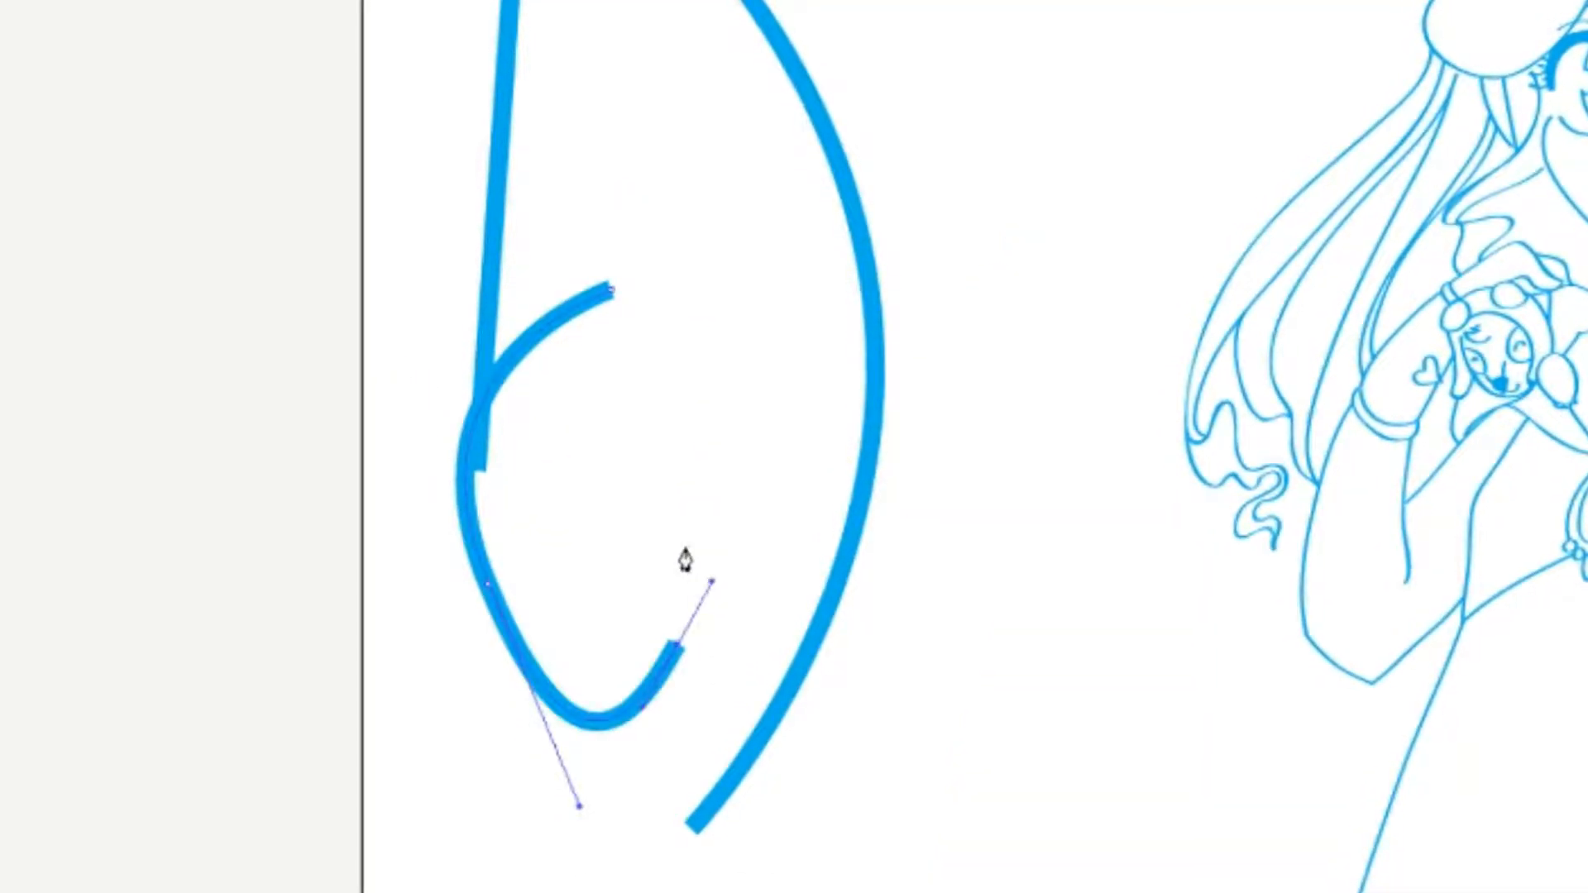
drag(624, 529, 595, 505)
drag(720, 494, 786, 438)
mouse_move(771, 377)
mouse_down()
mouse_move(726, 356)
mouse_move(624, 380)
mouse_move(619, 362)
mouse_up()
drag(677, 261, 622, 263)
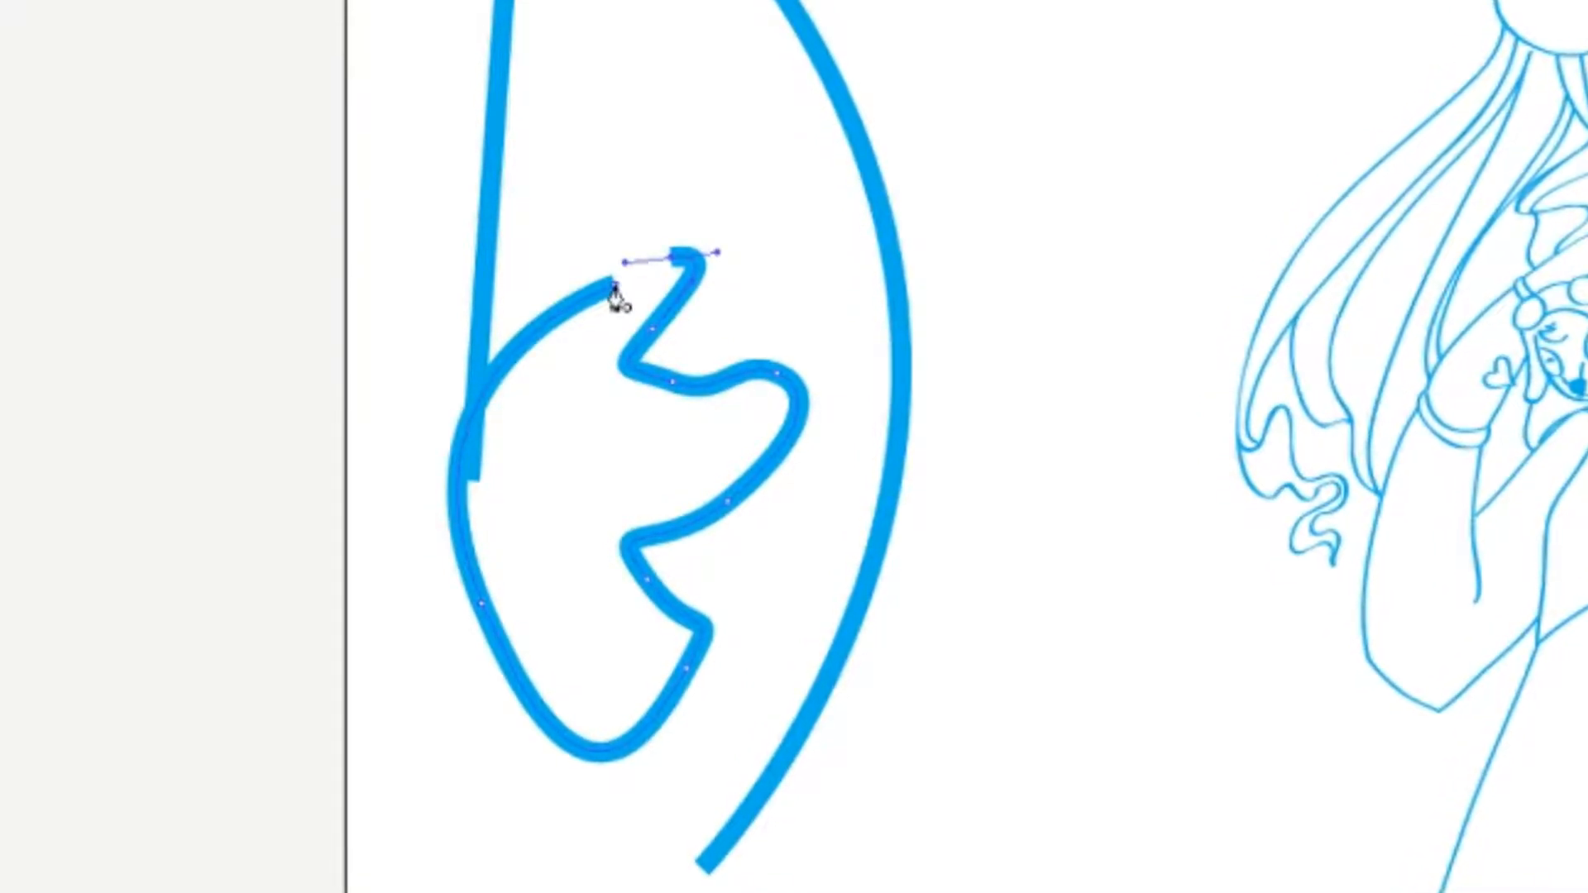
click(613, 289)
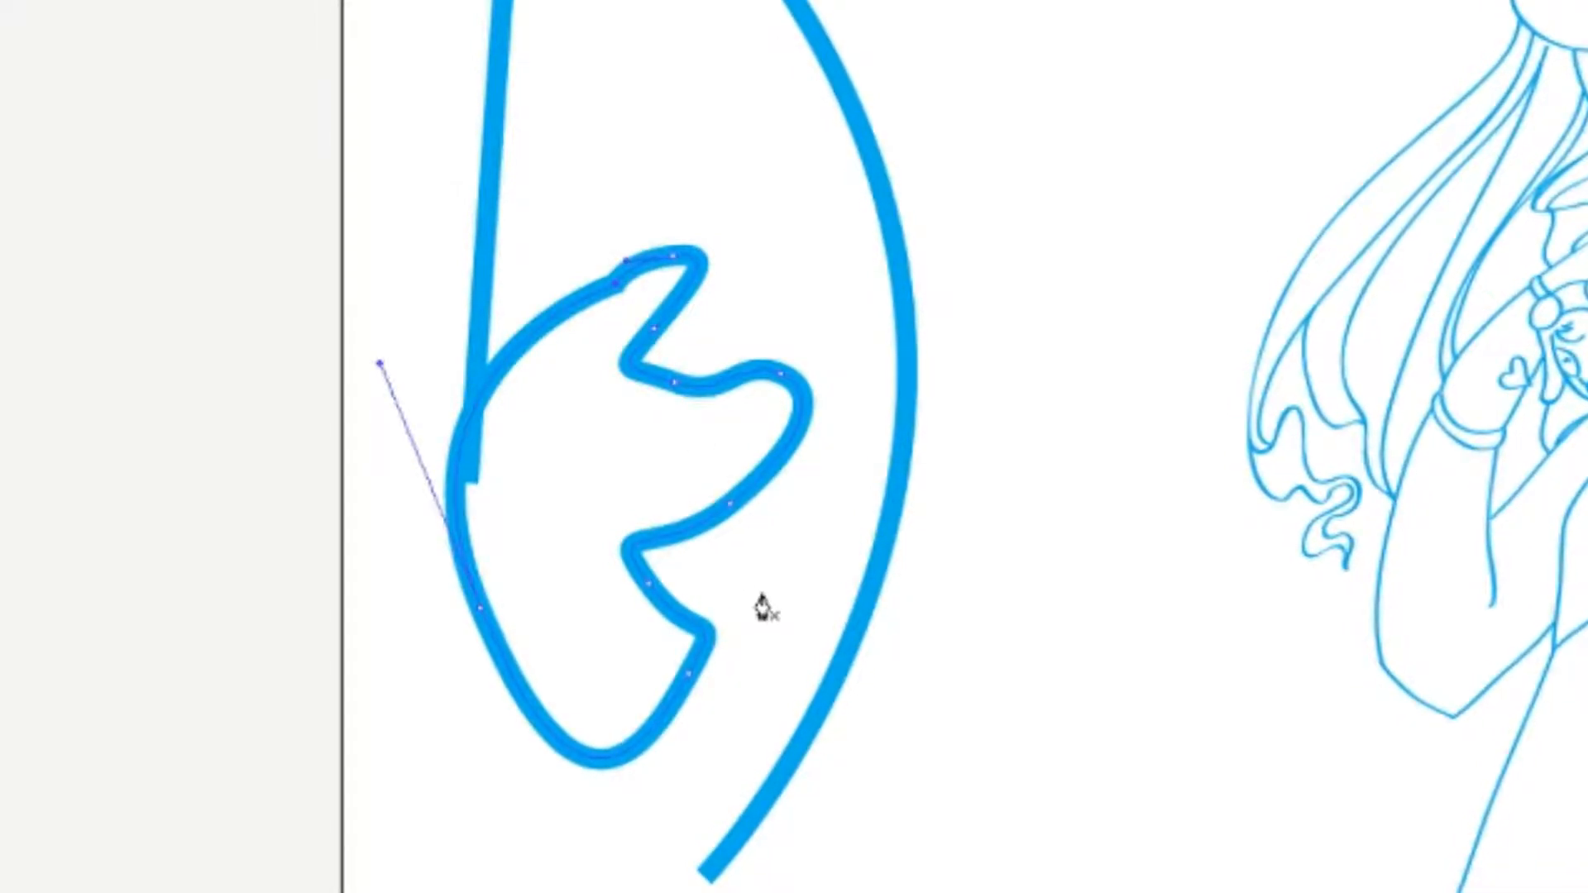
Step: Reshape the closed wavy shape by moving several of its anchor points, pulling its upper part into a pointed outline
key(v)
mouse_move(461, 419)
mouse_down()
mouse_move(356, 74)
mouse_move(311, 225)
mouse_move(610, 418)
mouse_move(583, 488)
mouse_up()
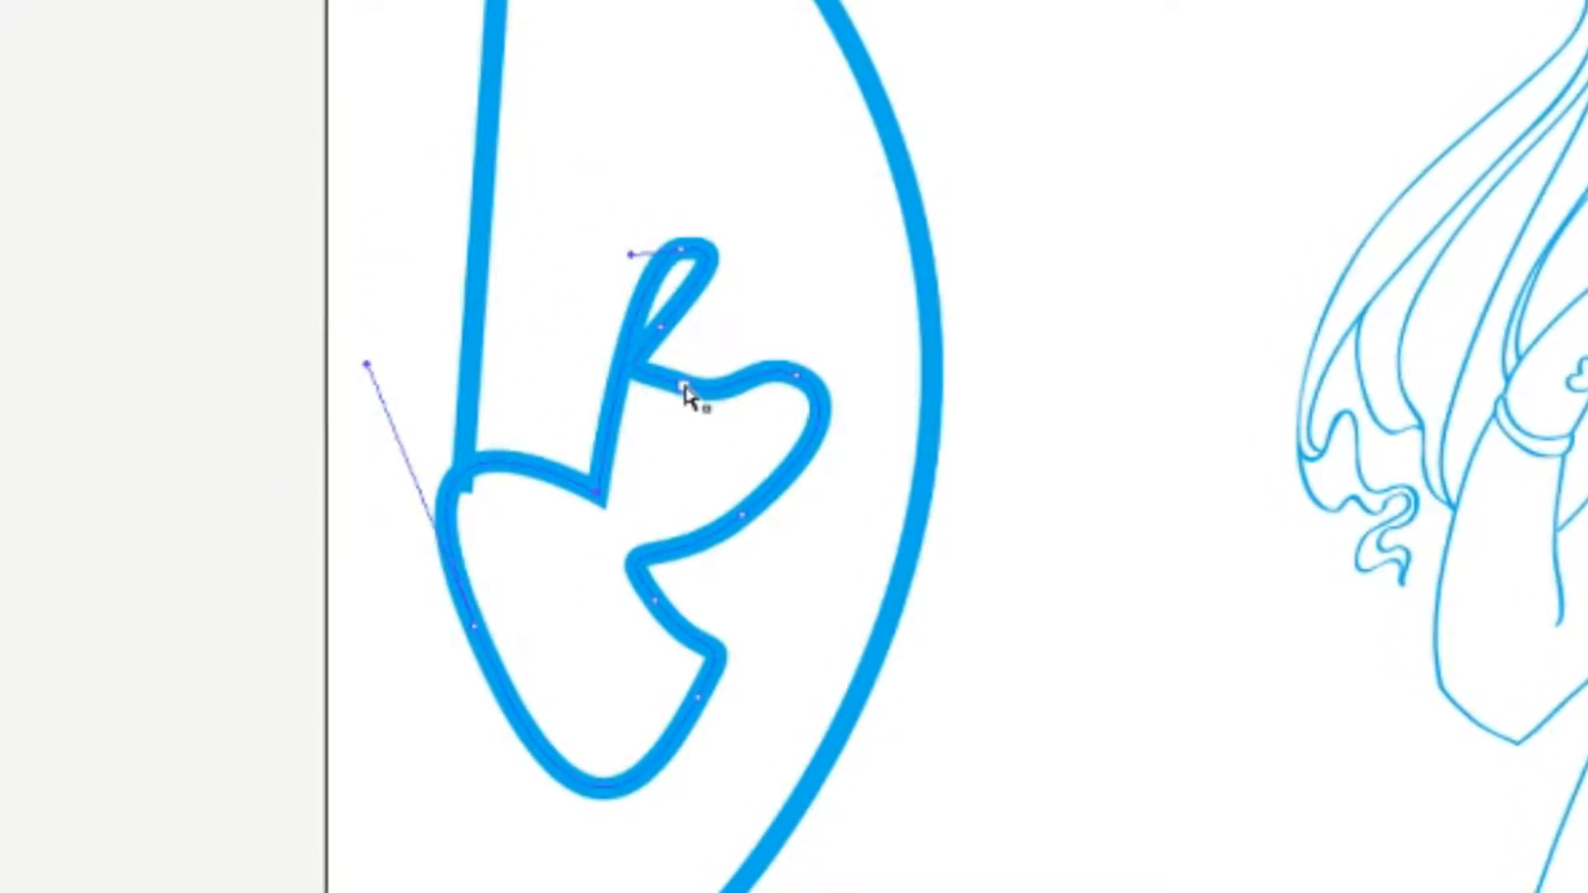
drag(691, 389, 786, 326)
drag(666, 341, 790, 105)
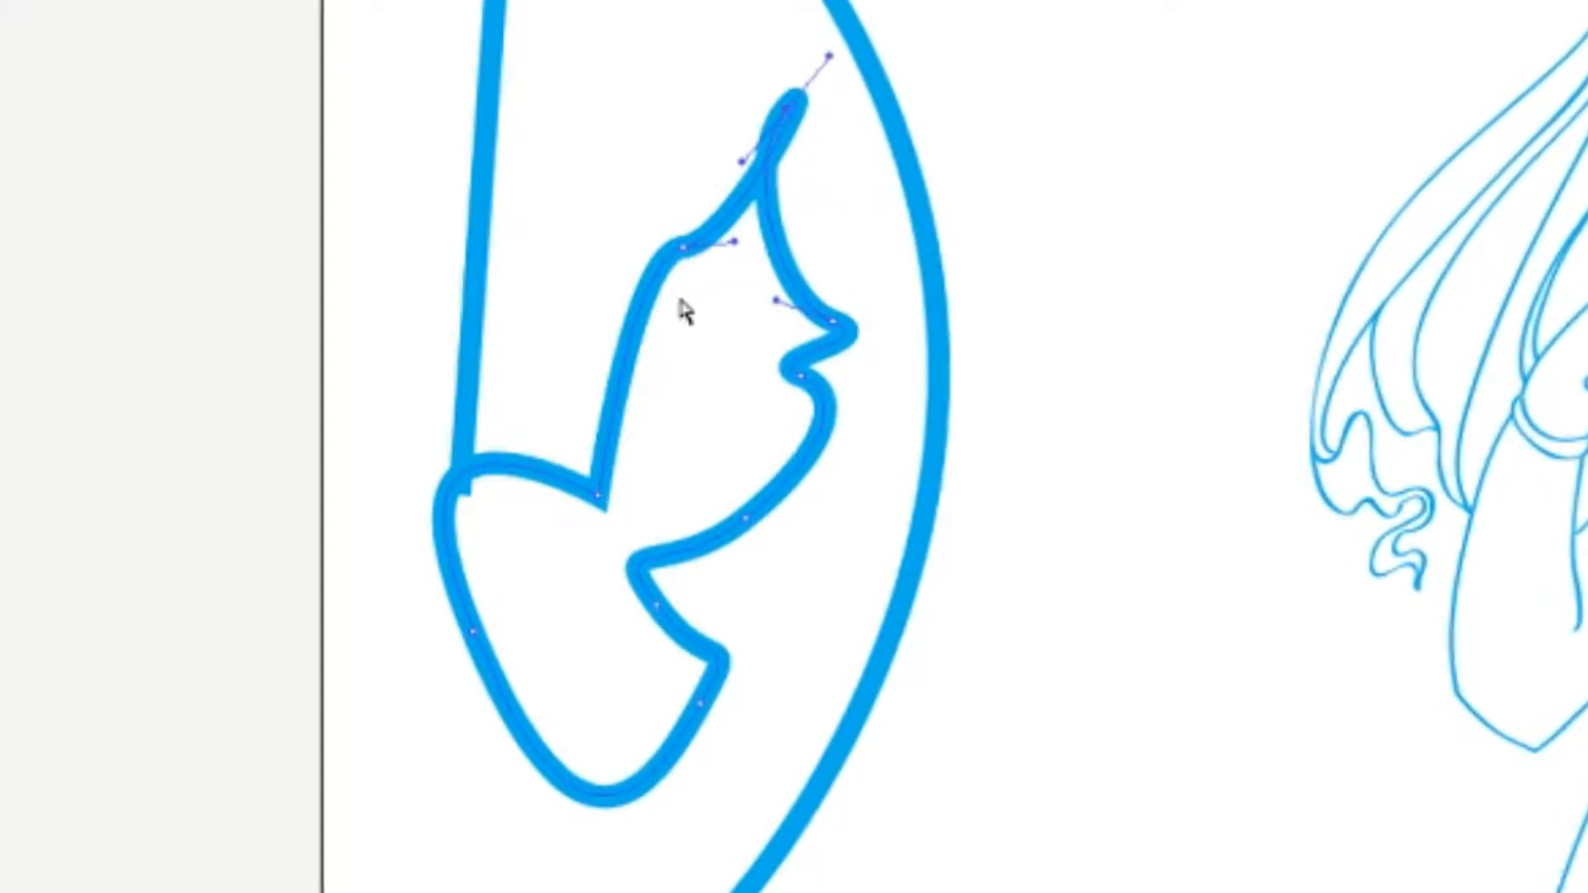
click(687, 248)
drag(685, 248, 553, 253)
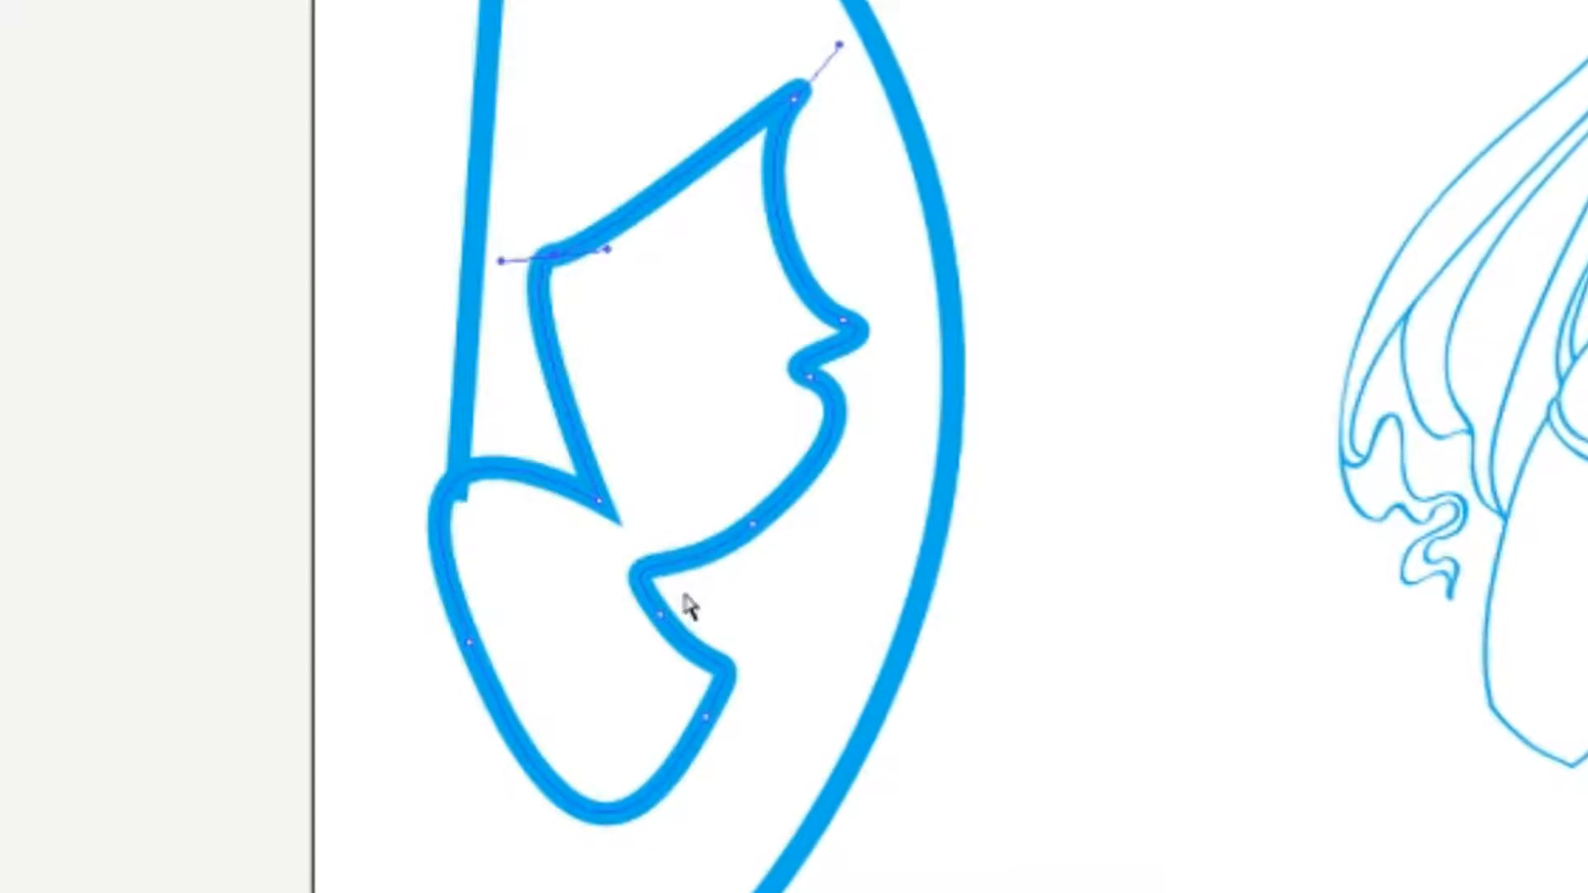
drag(610, 514, 520, 308)
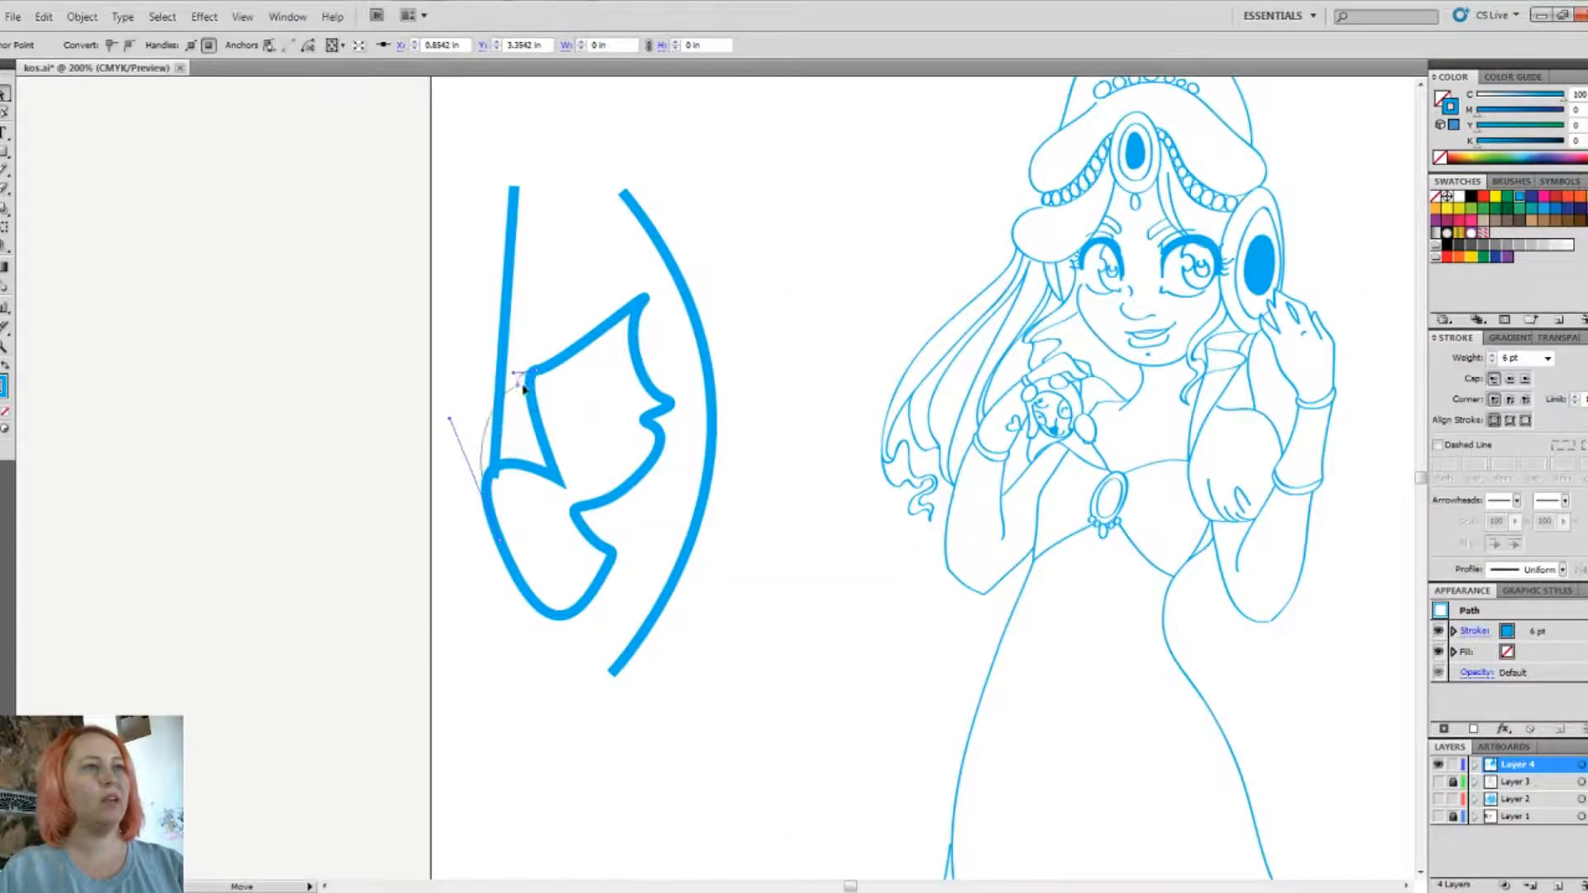
drag(525, 389, 609, 463)
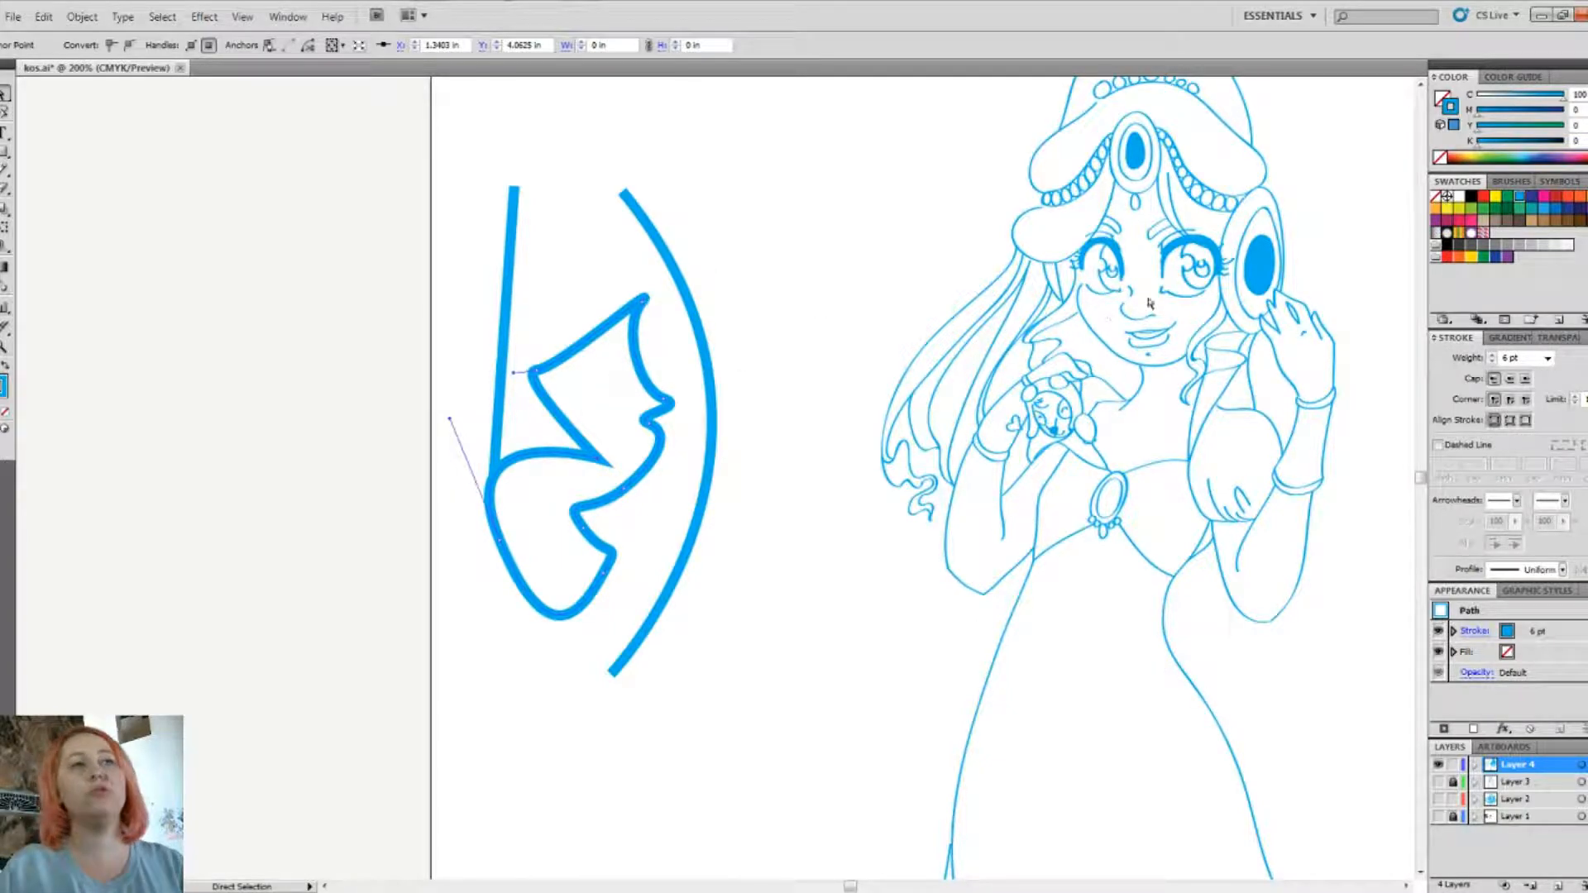
Step: Compare the princess line art with the pencil sketch by temporarily showing Layer 3
scroll(1265, 444, up, 3)
scroll(1265, 444, right, 5)
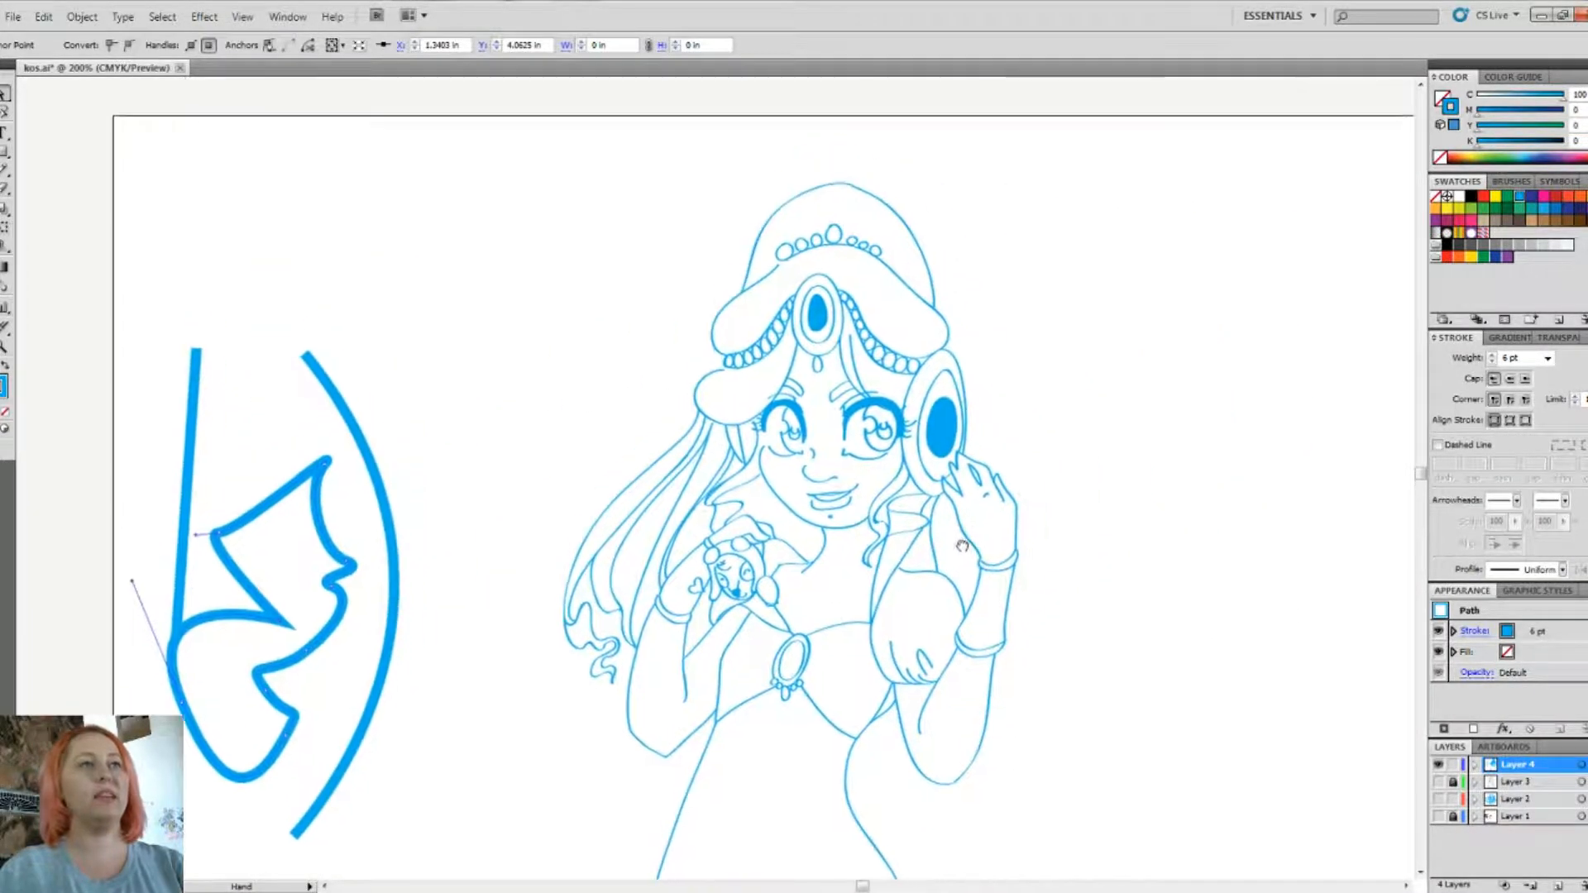
scroll(1067, 536, down, 4)
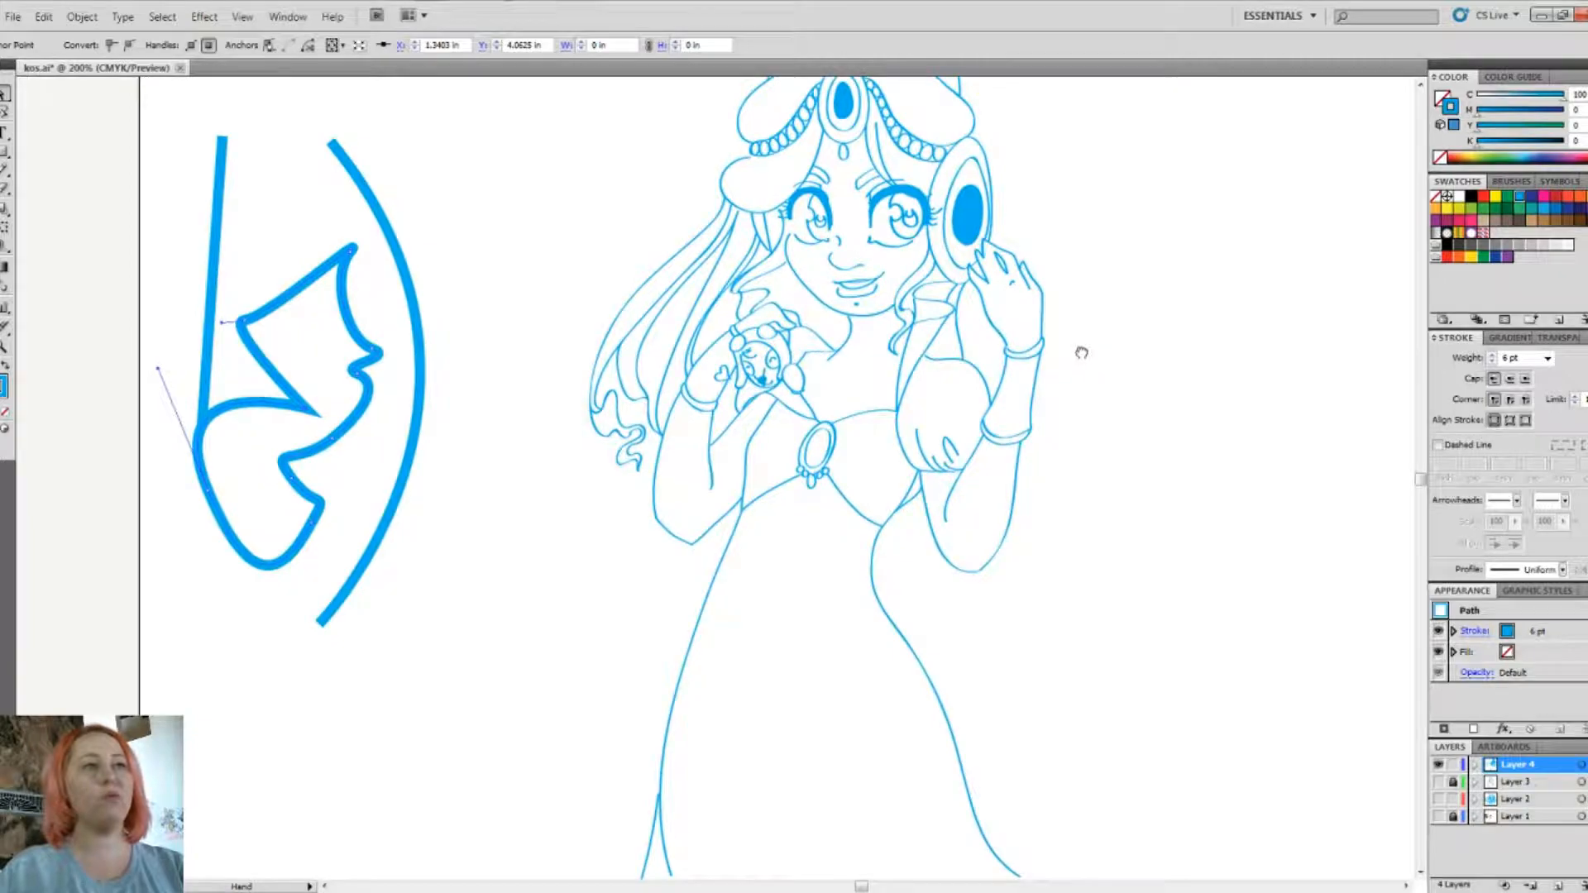
click(1439, 783)
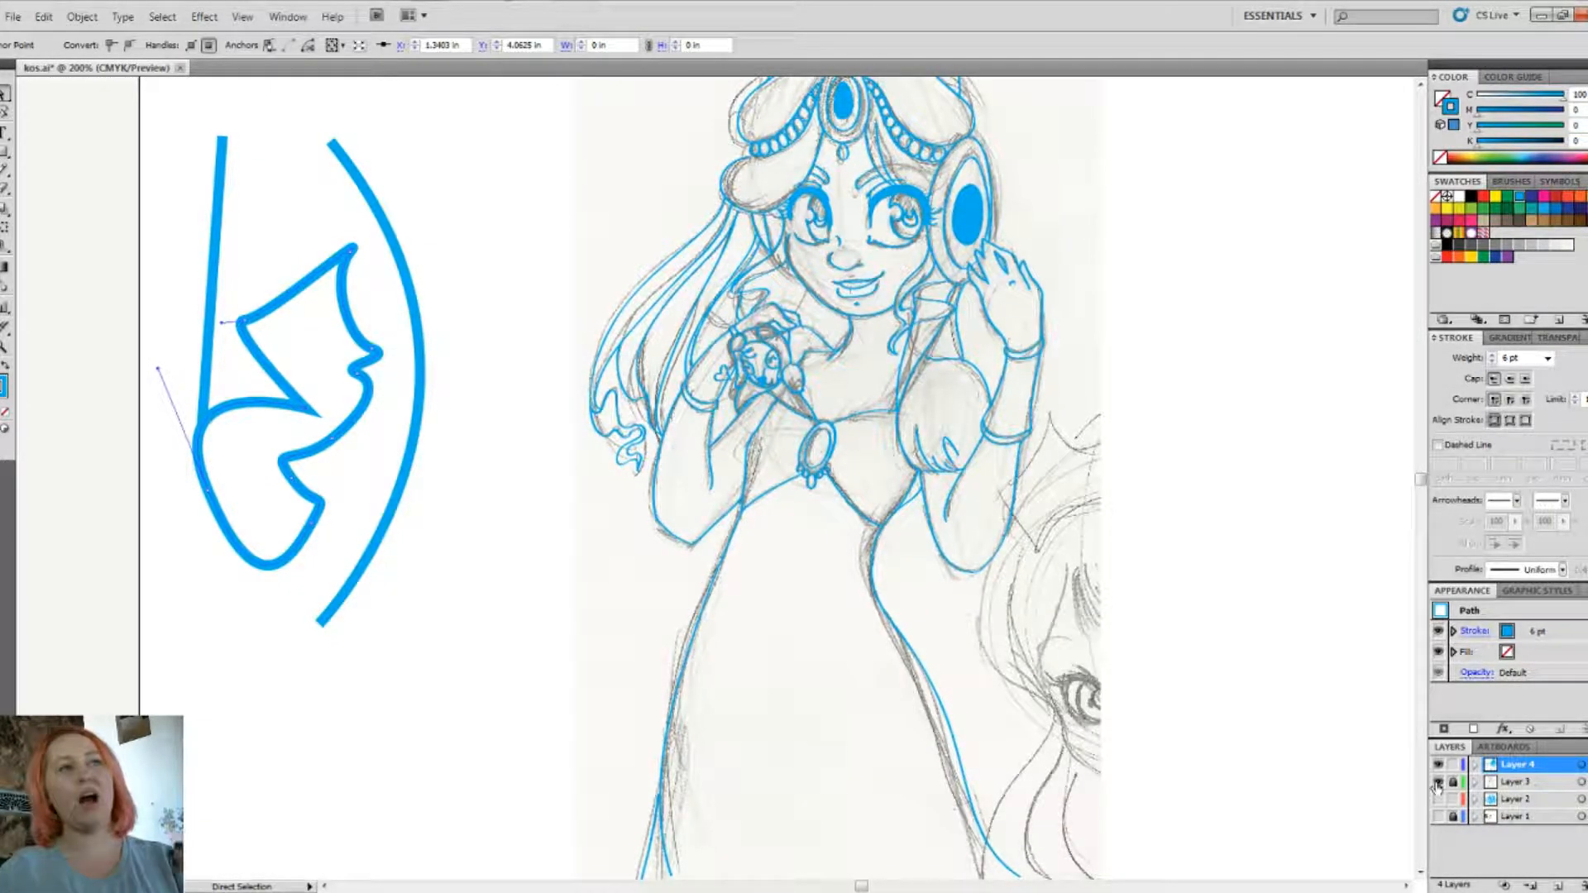
click(1438, 782)
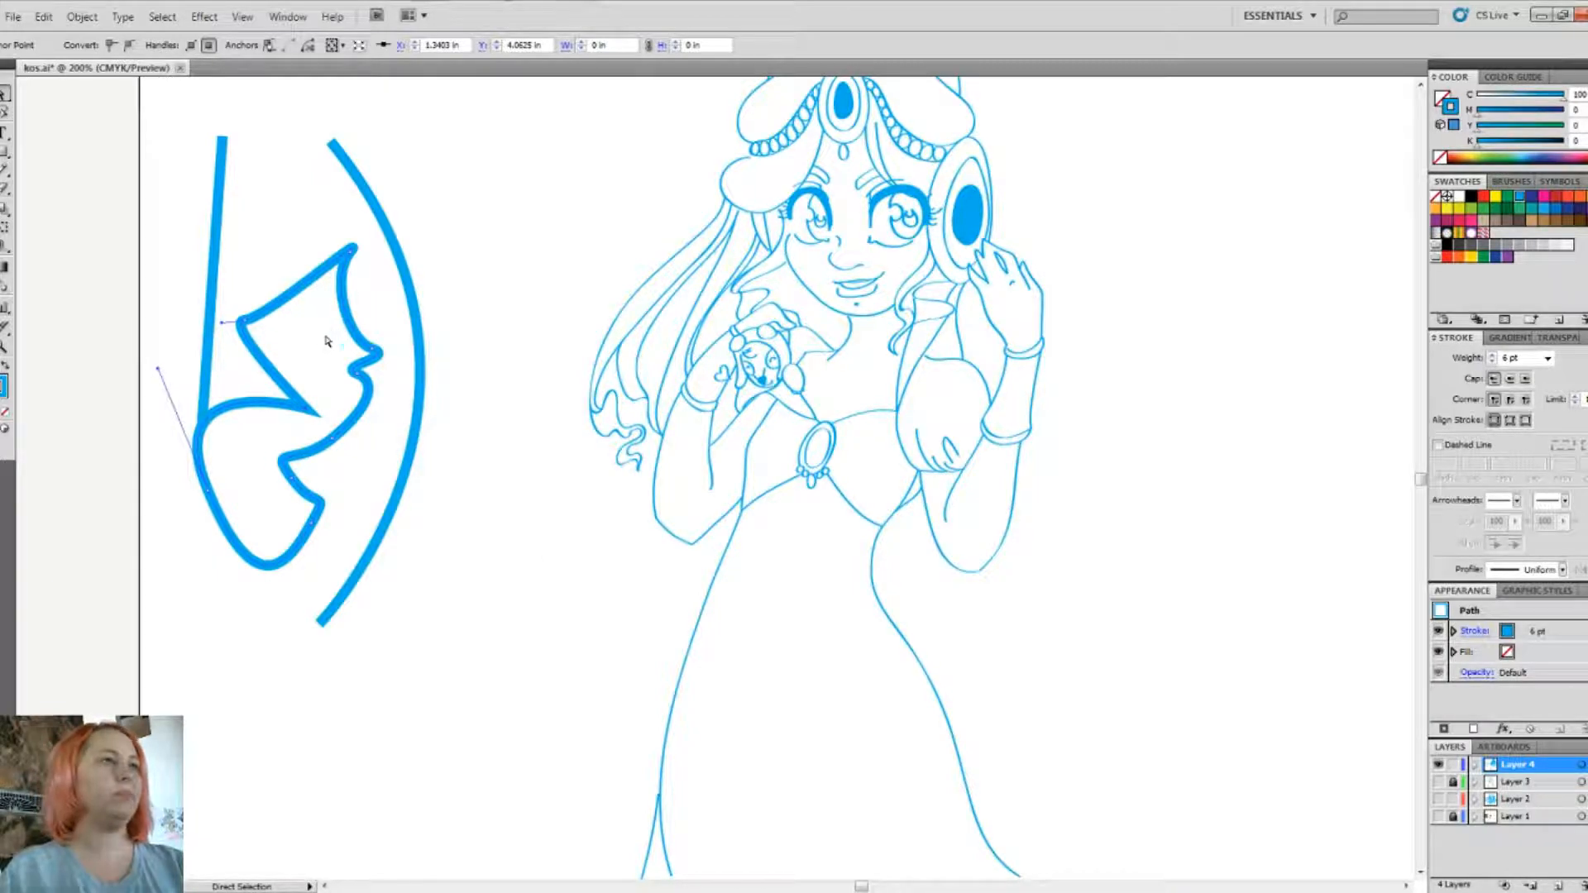
Step: Select all three practice paths, move them off the artboard onto the left pasteboard, and deselect them
scroll(463, 381, left, 5)
scroll(603, 436, up, 1)
drag(782, 195, 454, 660)
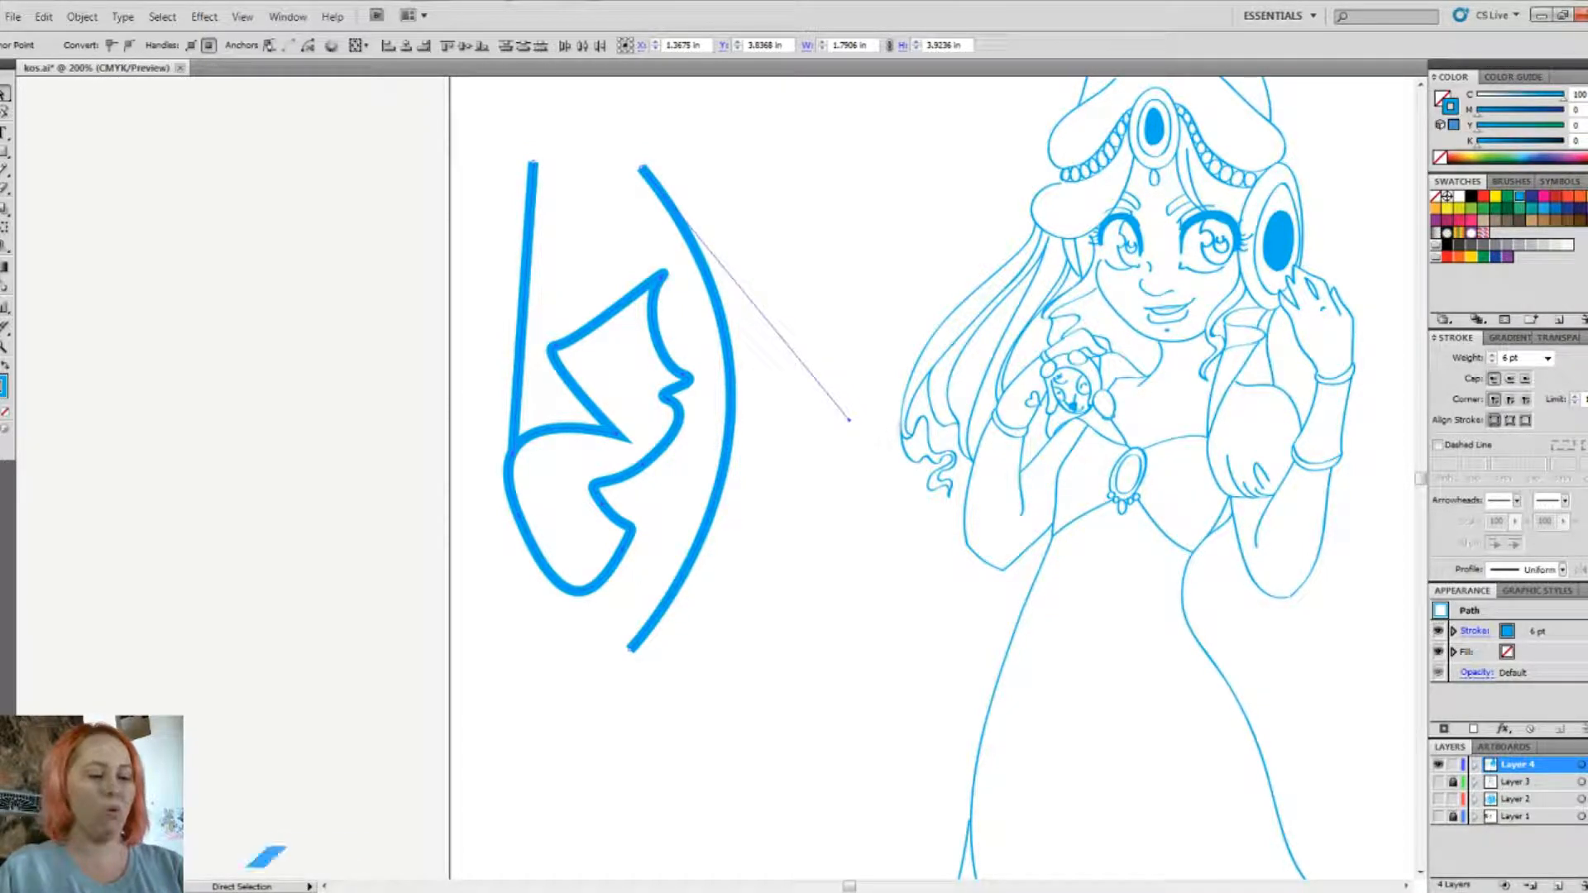
key(v)
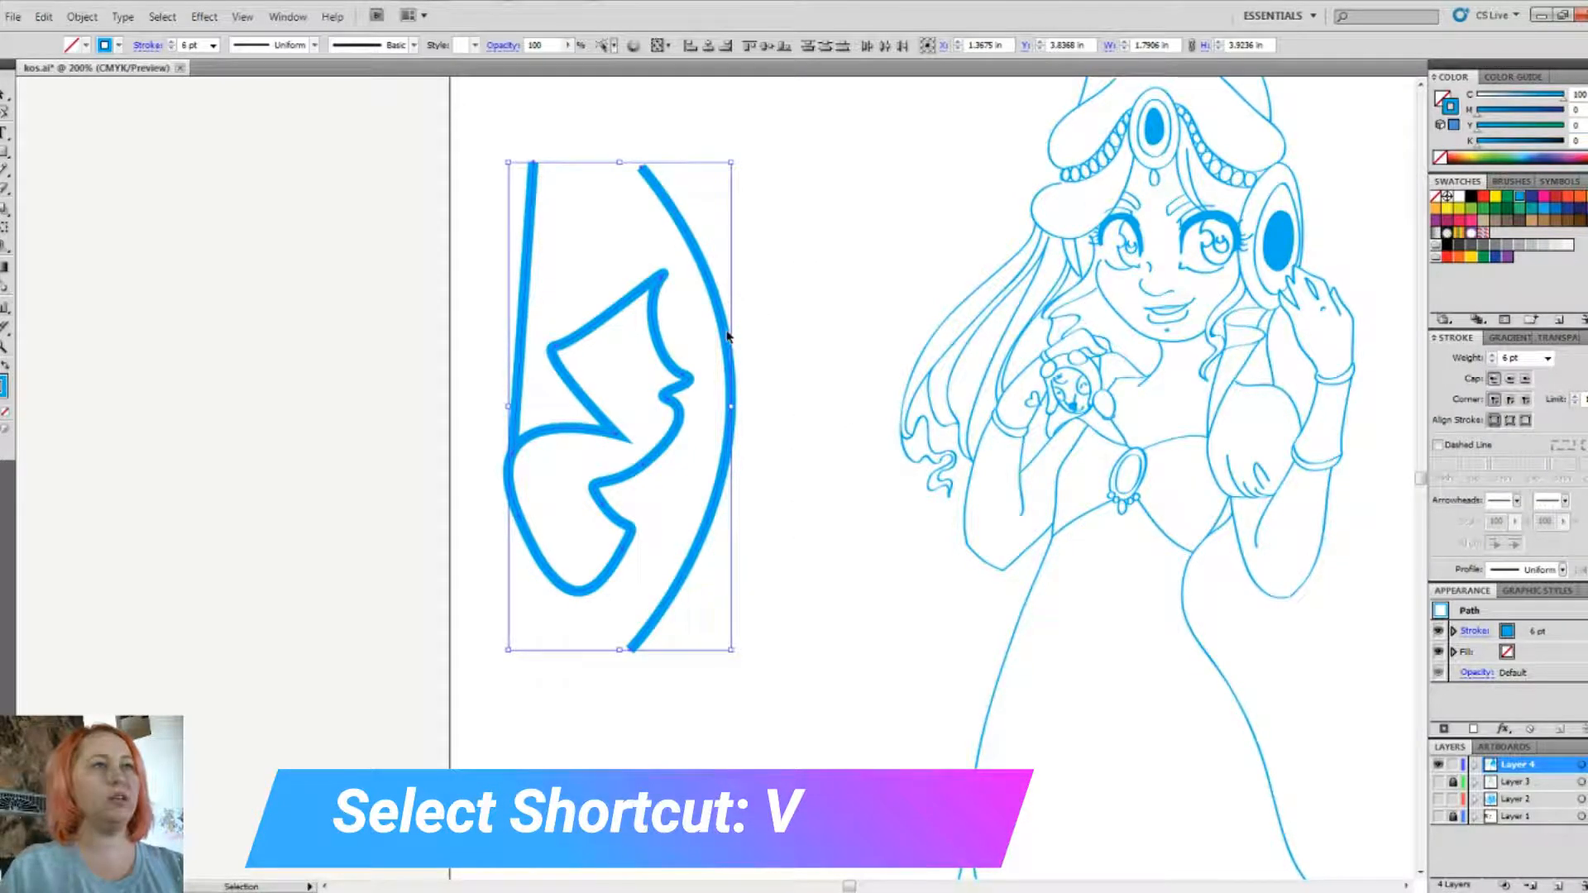
drag(708, 280, 364, 274)
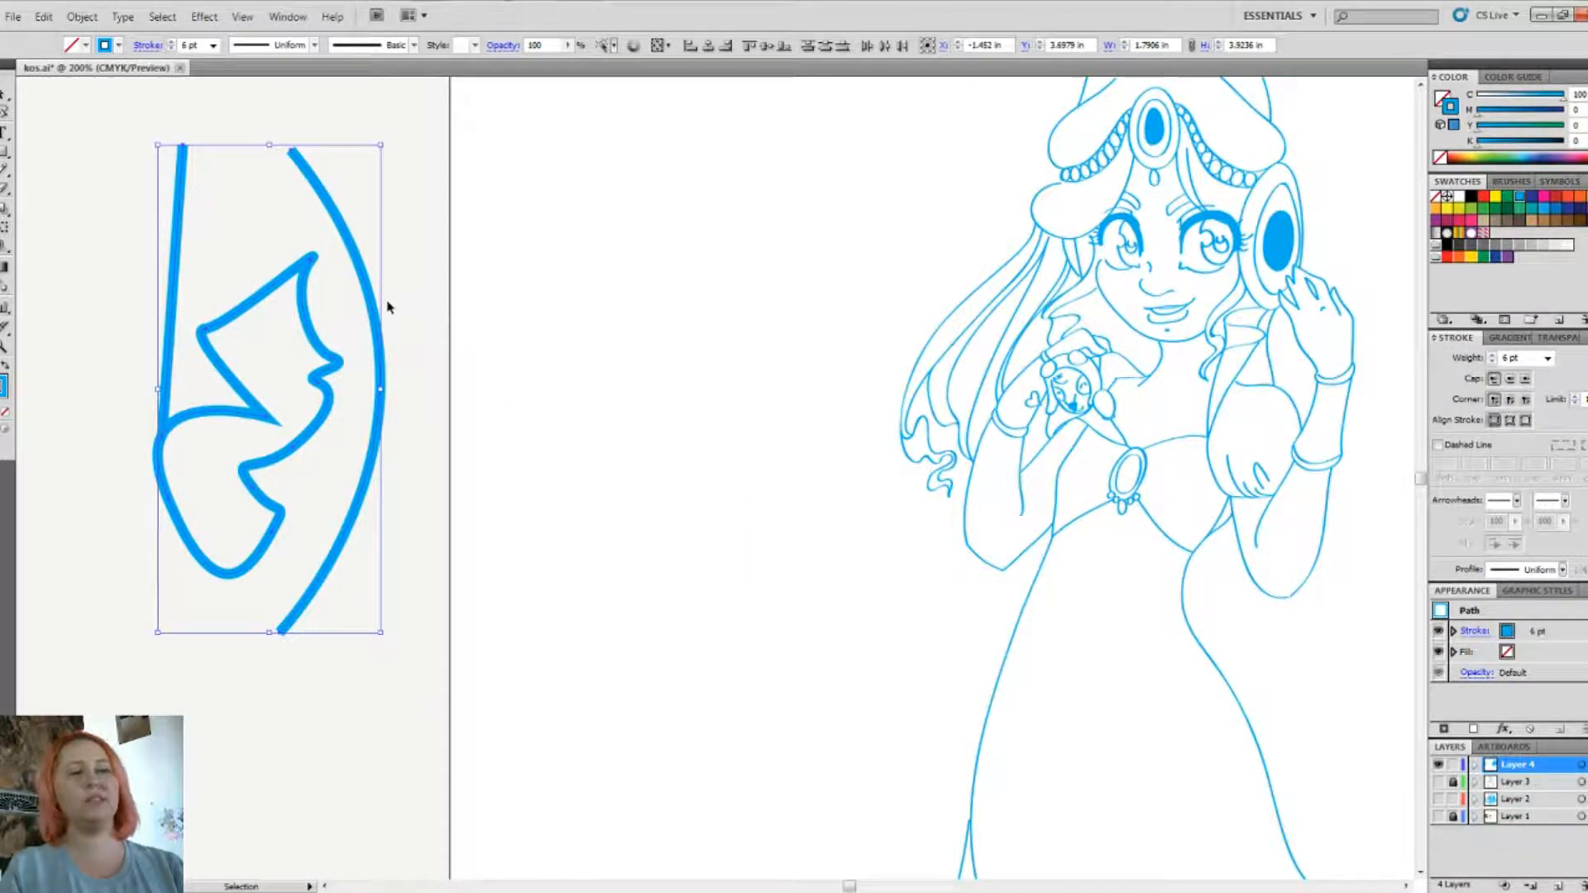
click(404, 371)
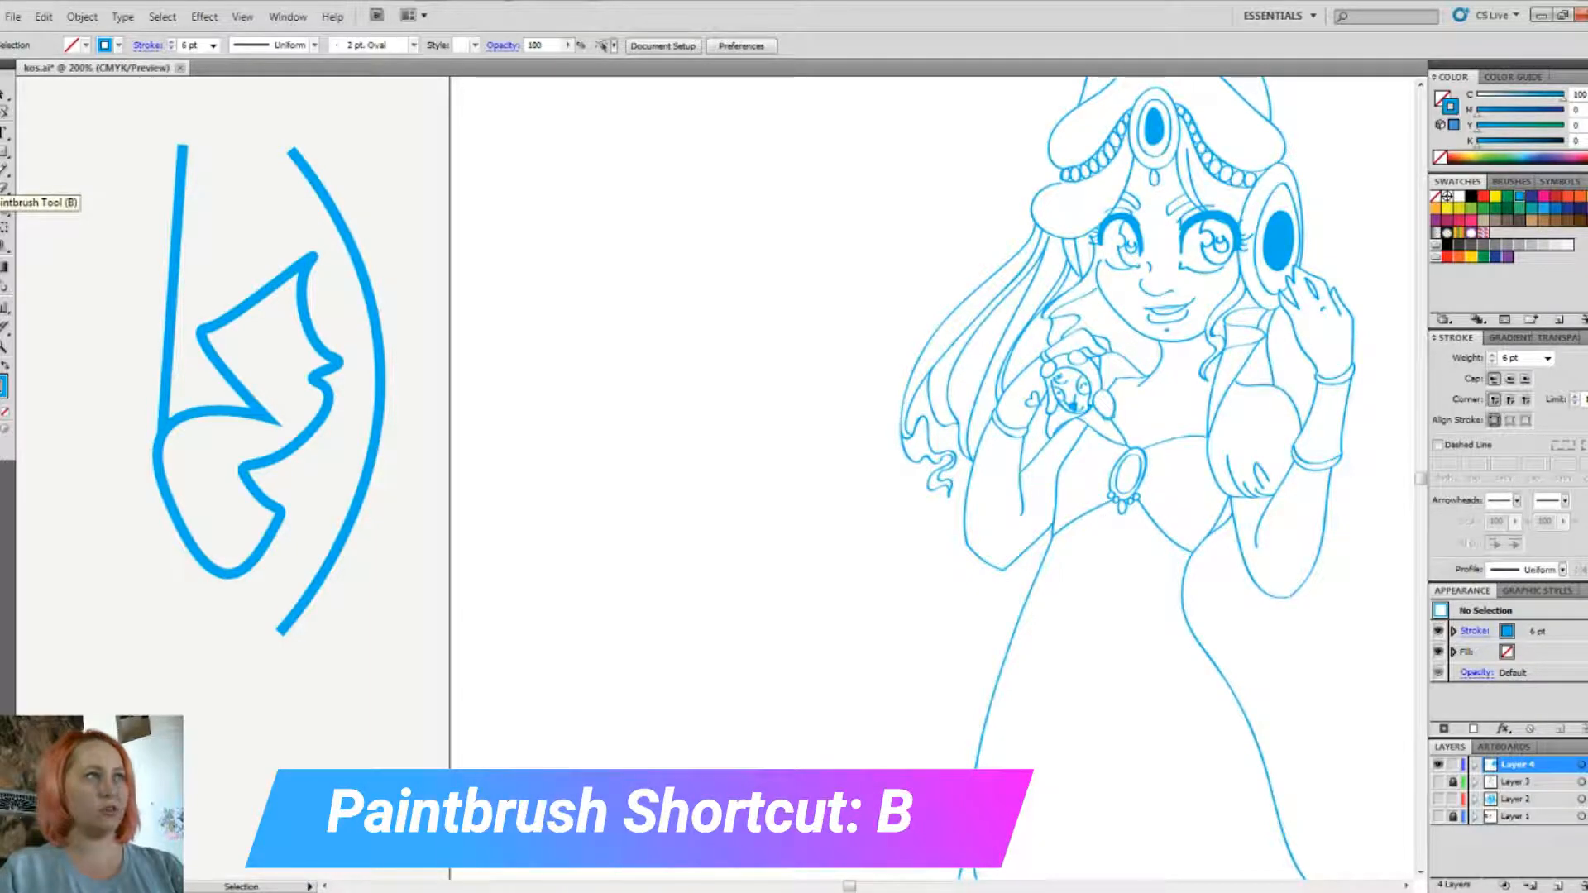
Step: Paint a looping scribble about 2.7 in wide and 3 in tall with the Paintbrush left of the princess and select it
click(5, 189)
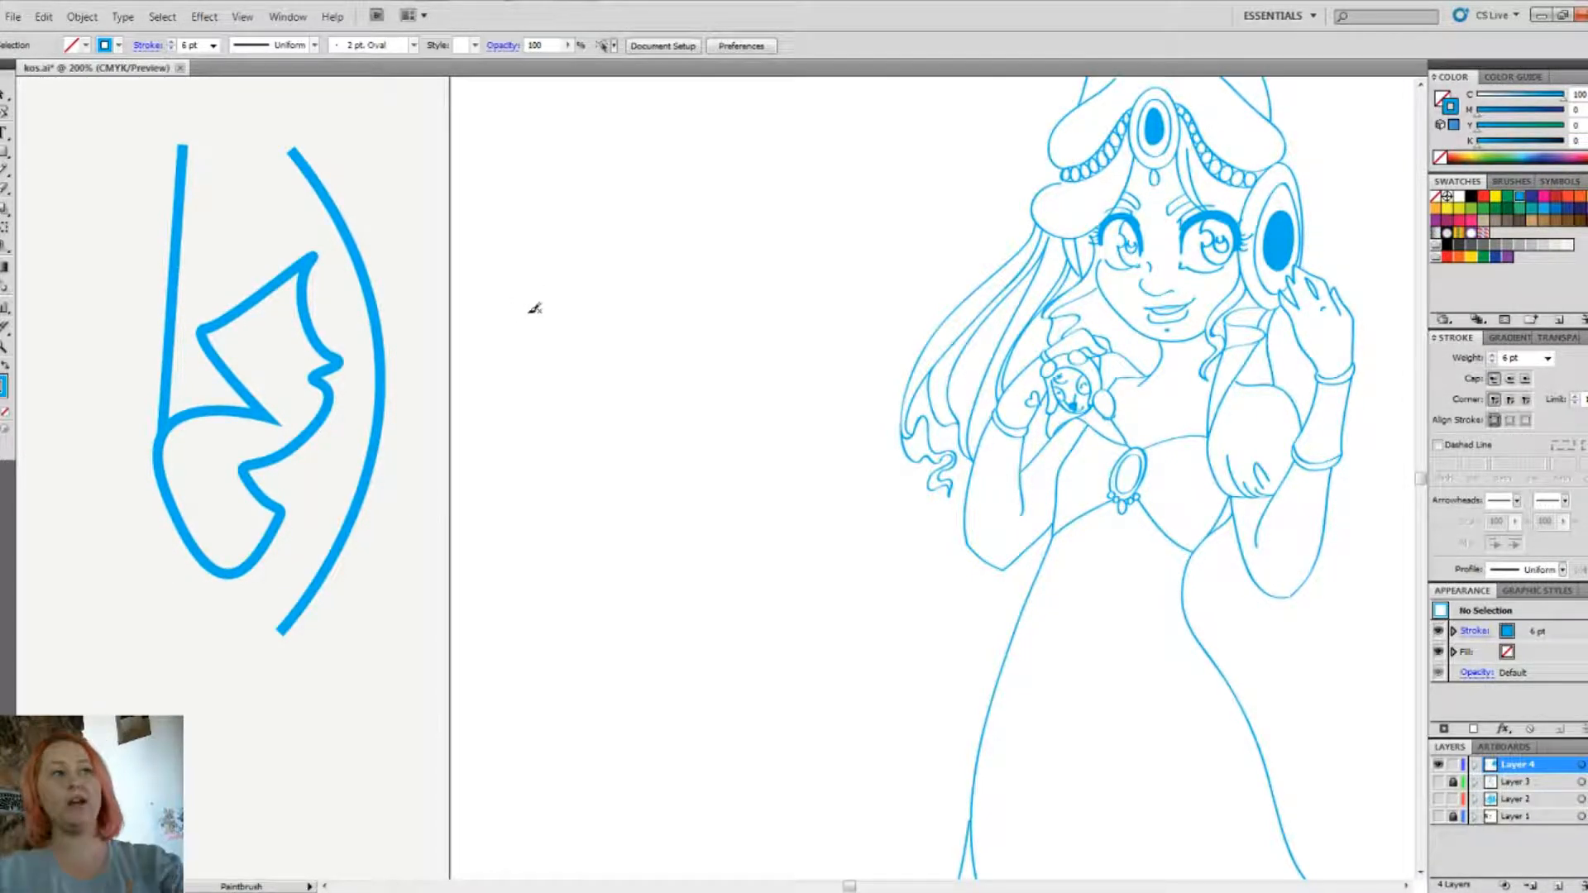
mouse_move(628, 182)
mouse_down()
mouse_move(593, 206)
mouse_move(497, 397)
mouse_move(653, 249)
mouse_move(579, 491)
mouse_move(641, 440)
mouse_move(742, 306)
mouse_move(694, 307)
mouse_move(494, 441)
mouse_move(770, 331)
mouse_move(689, 447)
mouse_up()
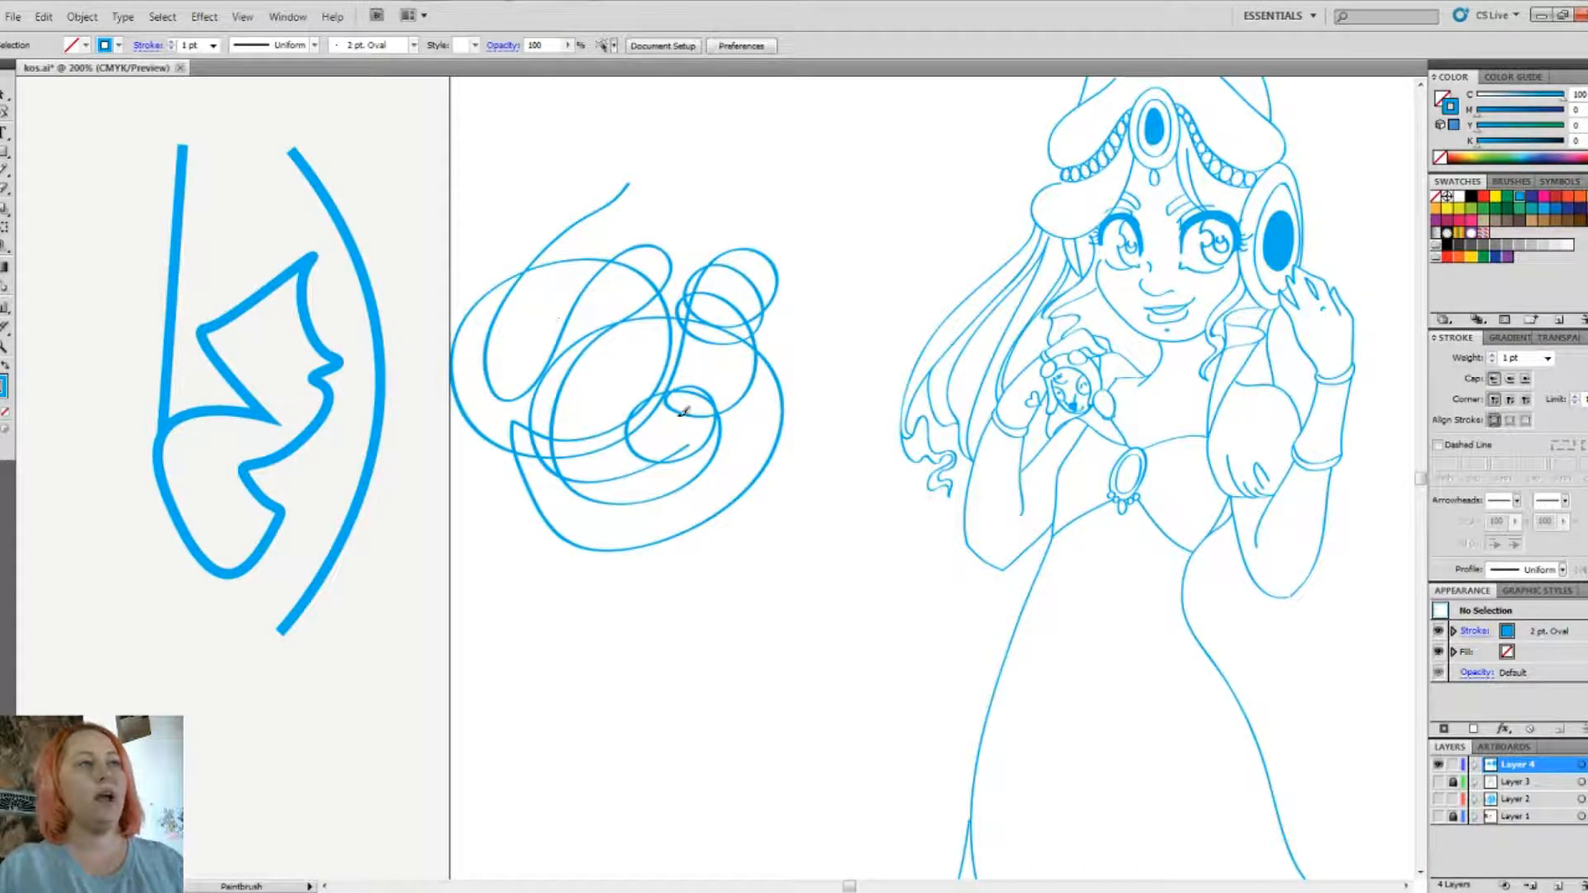
key(v)
click(722, 272)
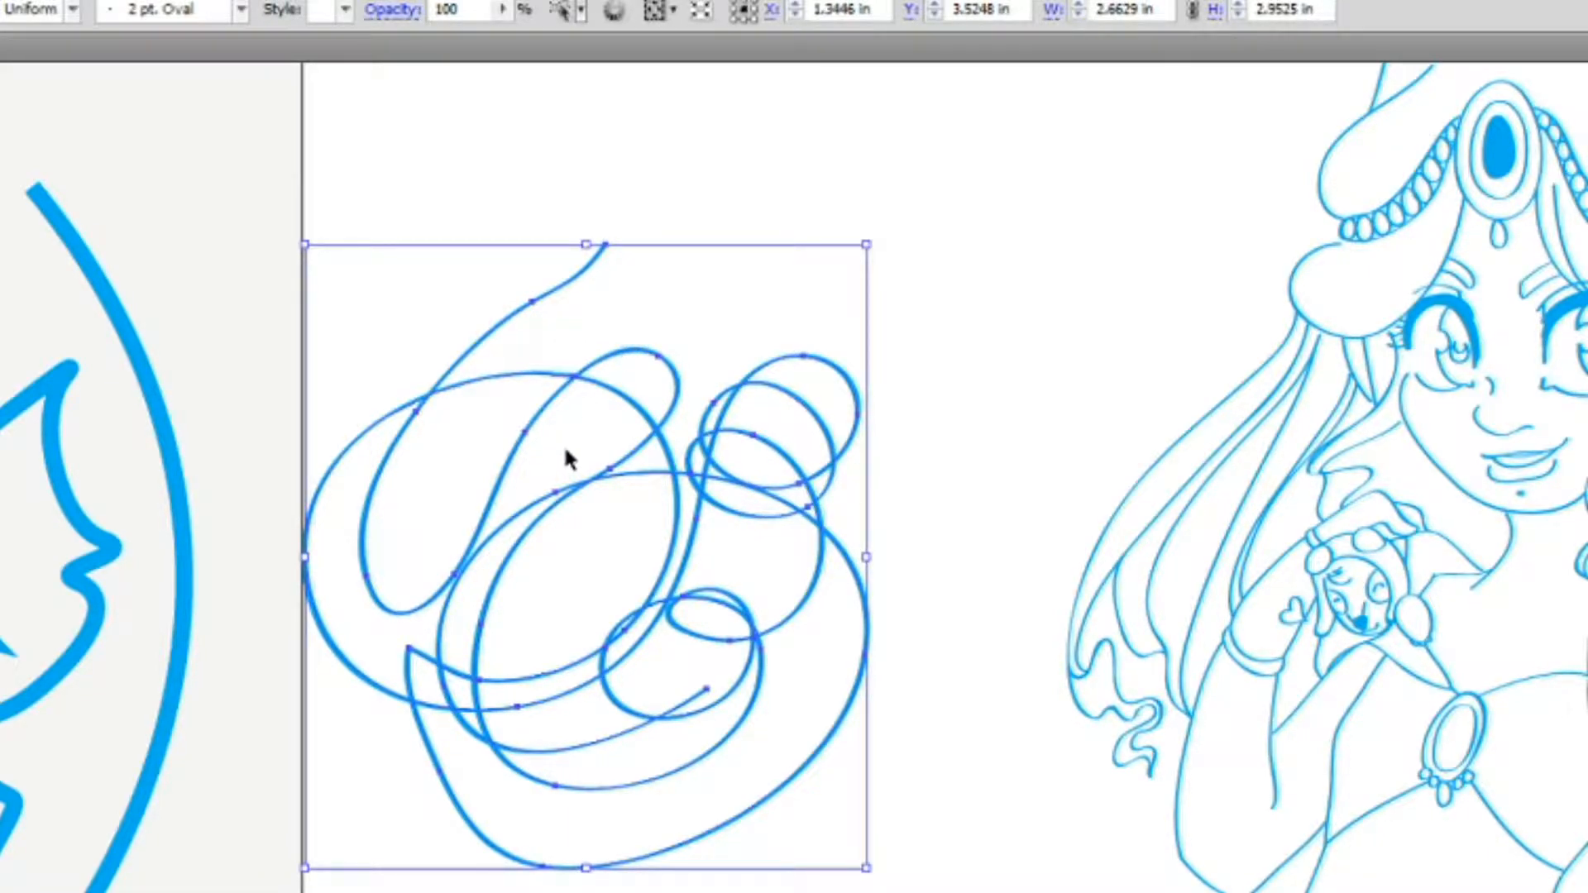
Step: Paint a sharp-cornered angled stroke above the scribble with the Paintbrush and circle its corner
key(b)
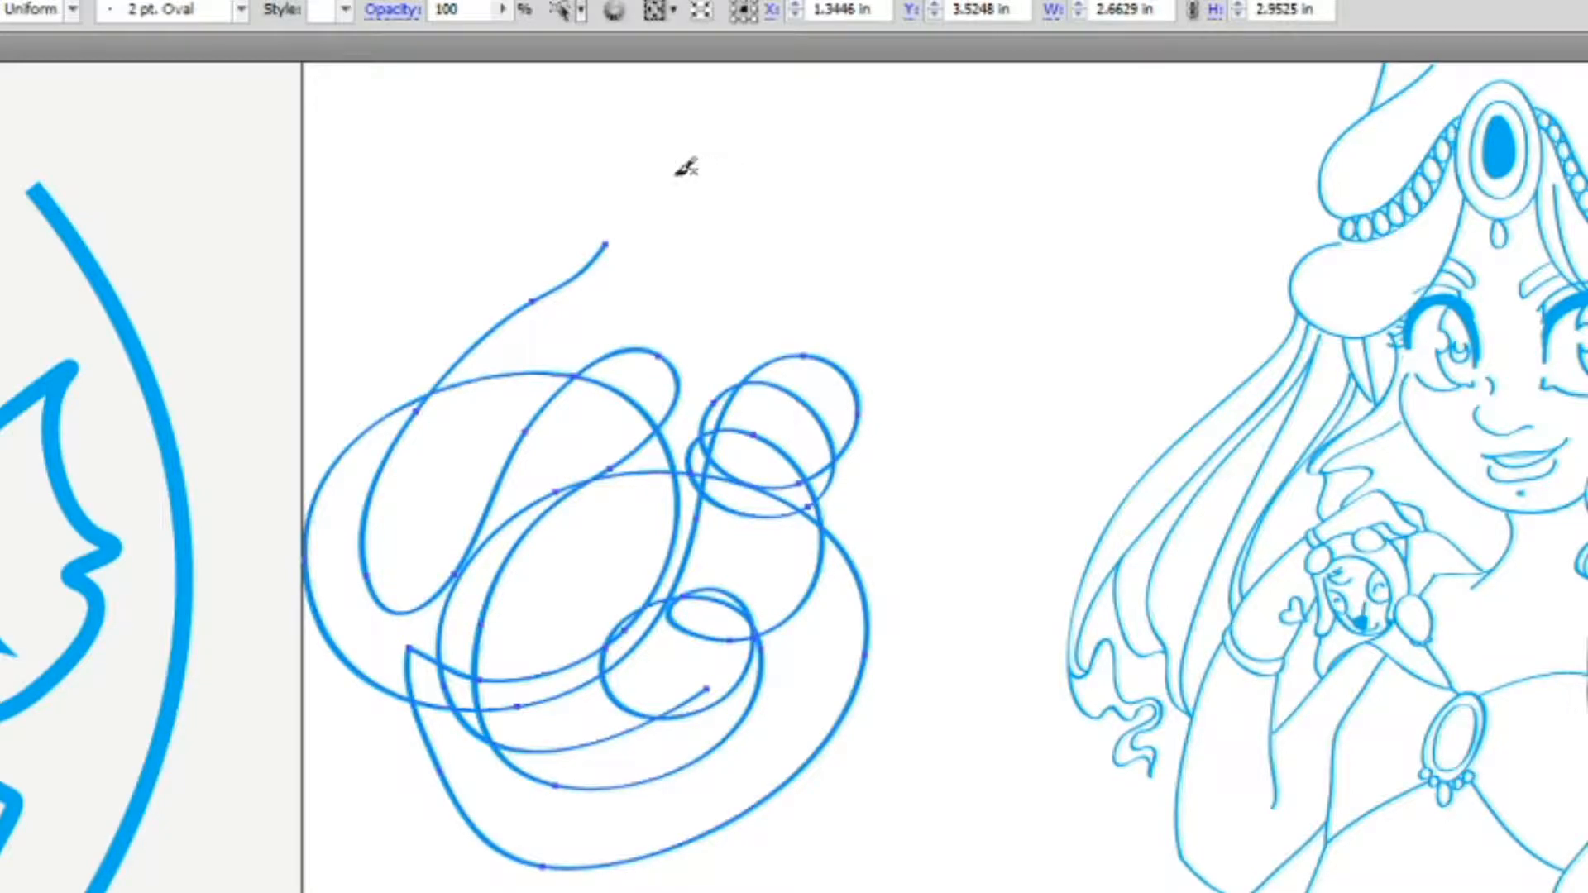
mouse_move(645, 162)
mouse_down()
mouse_move(980, 188)
mouse_move(914, 506)
mouse_up()
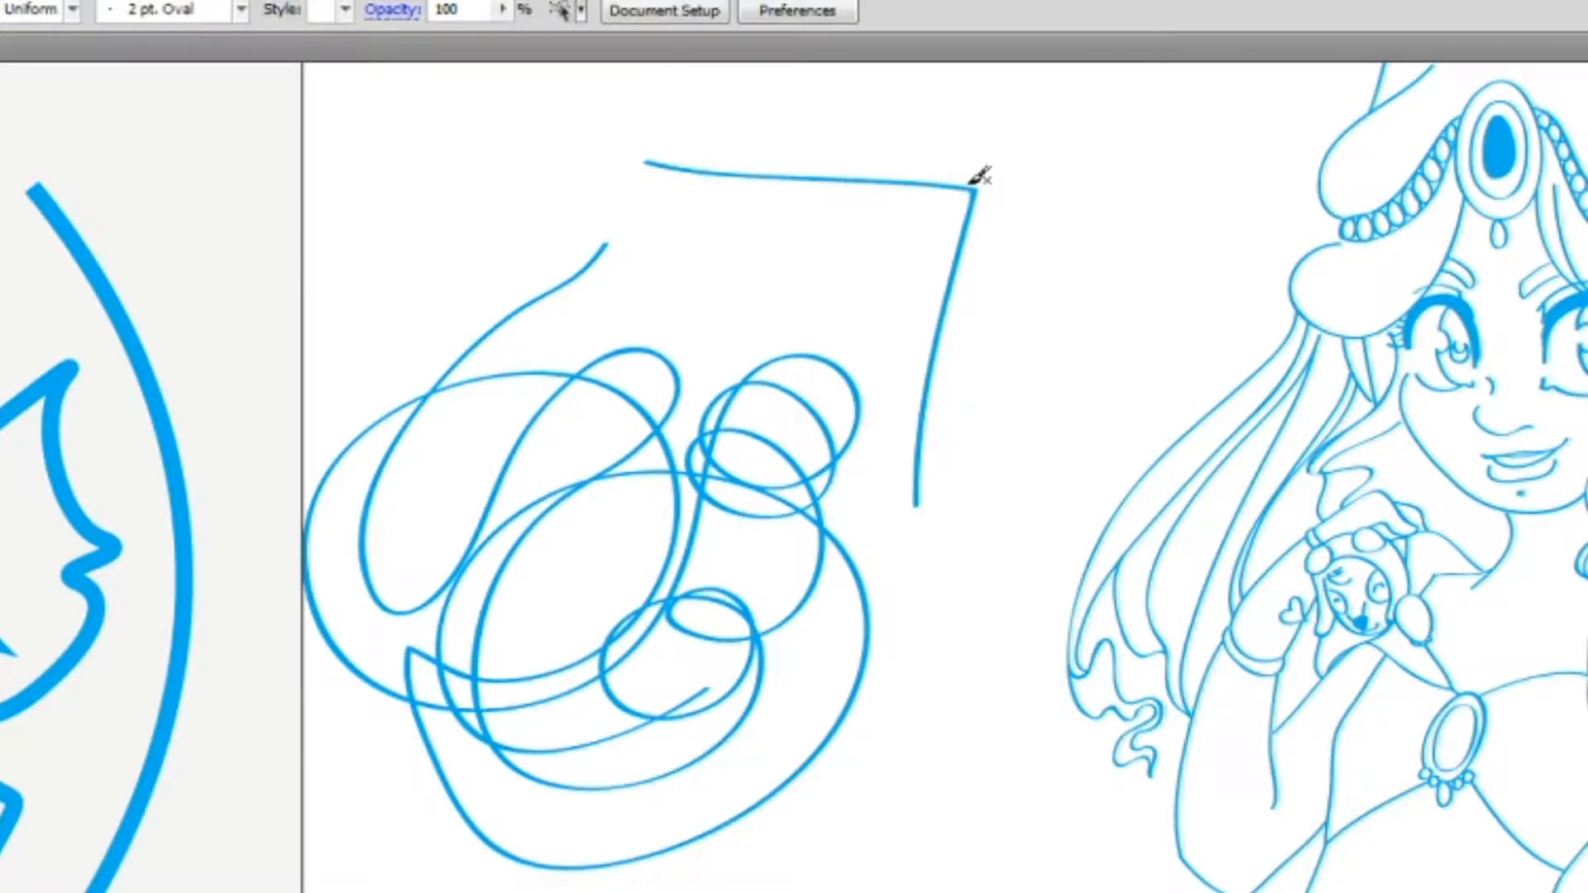
mouse_move(1014, 163)
mouse_down()
mouse_move(1008, 236)
mouse_move(988, 160)
mouse_up()
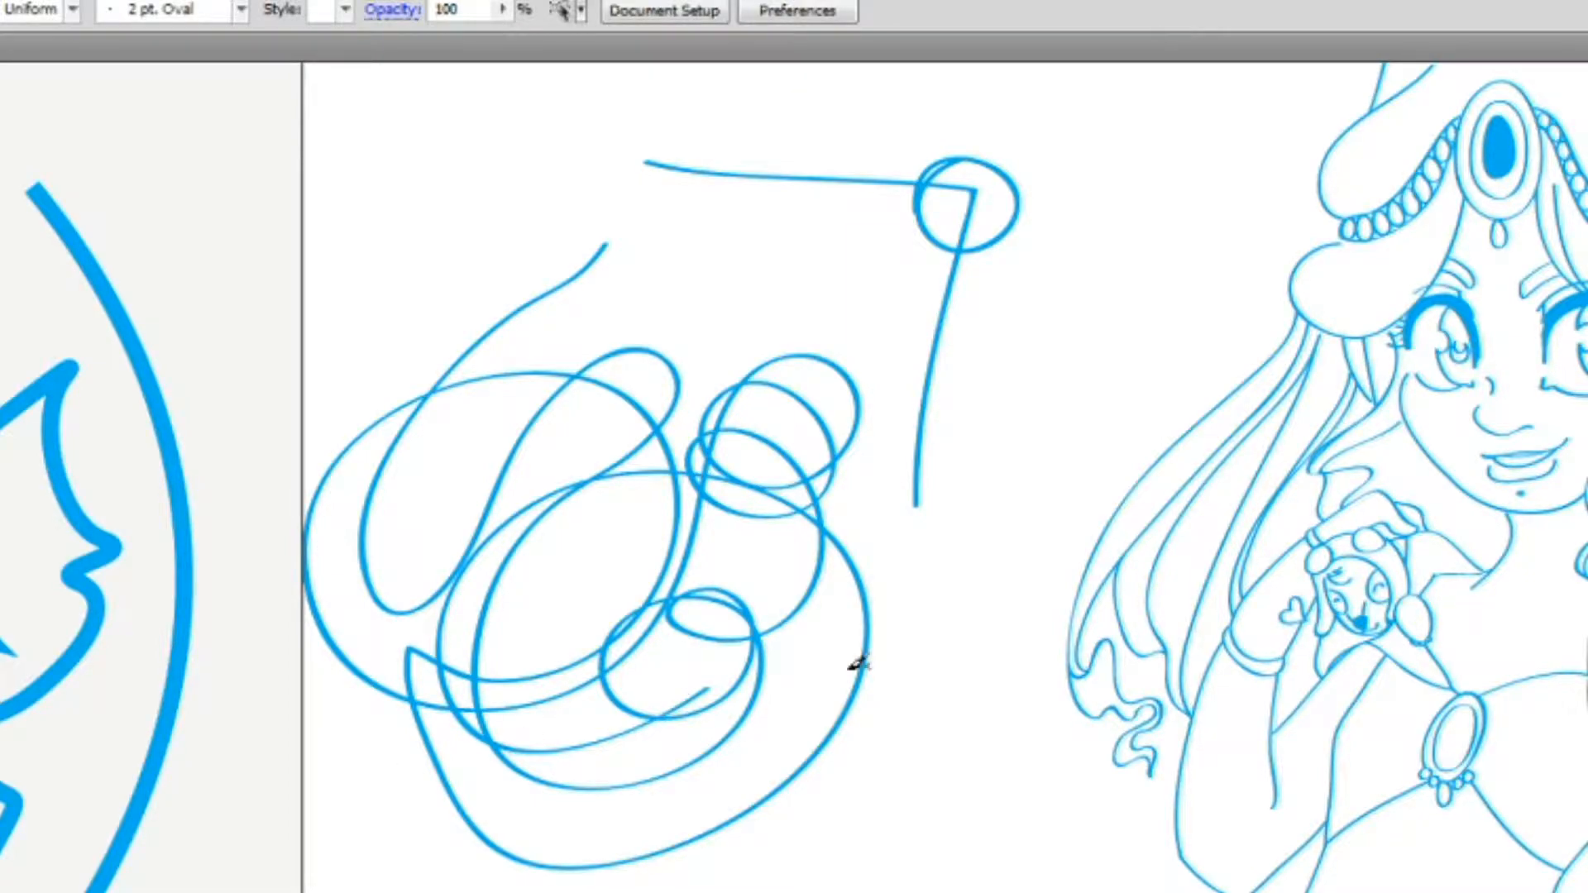
Step: Switch to the Blob Brush tool
key(shift+b)
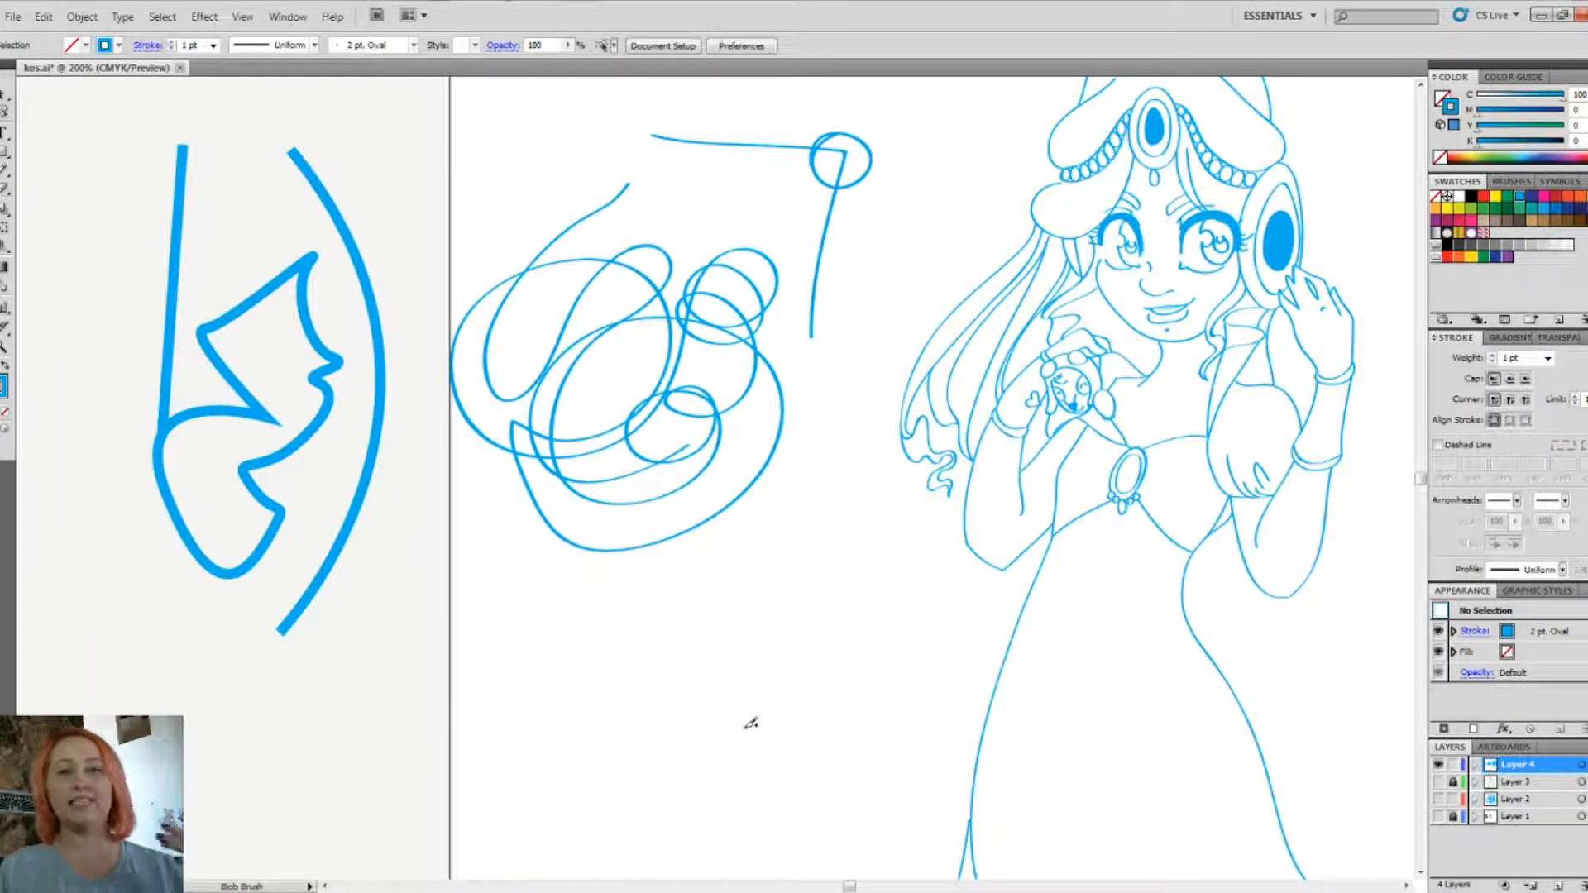